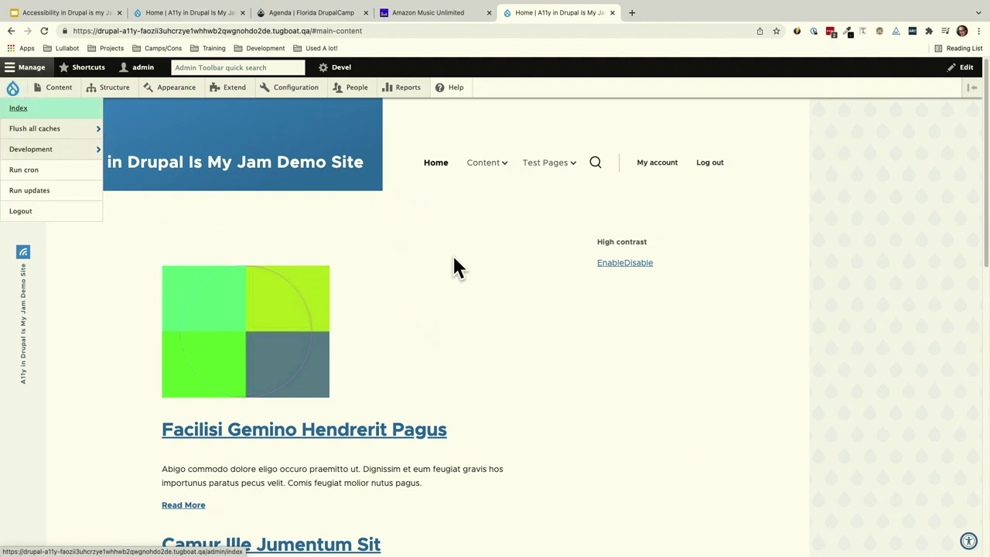
Move keyboard focus through the admin toolbar's dropdown links, including the Flush all caches submenu, to examine the focus order.
{"action": "key", "text": "Tab"}
{"action": "key", "text": "Tab"}
{"action": "key", "text": "Tab"}
{"action": "key", "text": "Tab"}
{"action": "key", "text": "Tab"}
{"action": "key", "text": "Tab"}
{"action": "key", "text": "Tab"}
{"action": "key", "text": "Tab"}
{"action": "key", "text": "Tab"}
{"action": "key", "text": "Tab"}
{"action": "key", "text": "Tab"}
{"action": "key", "text": "Tab"}
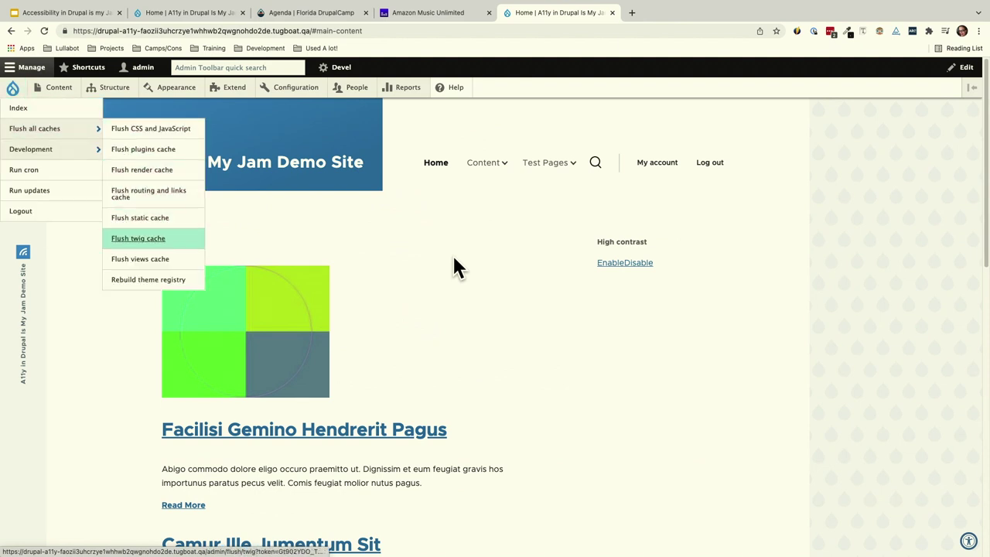
{"action": "key", "text": "Tab"}
{"action": "key", "text": "Tab"}
{"action": "key", "text": "Tab"}
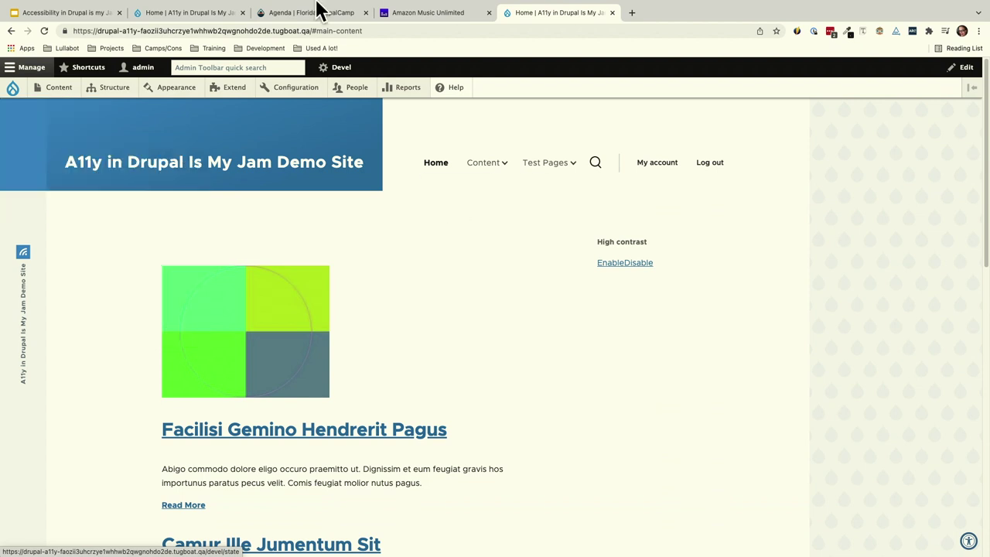
Reload the demo site's home page and bring keyboard focus to the Skip to main content link.
{"action": "mouse_move", "coordinate": [338, 8]}
{"action": "left_click", "coordinate": [45, 57]}
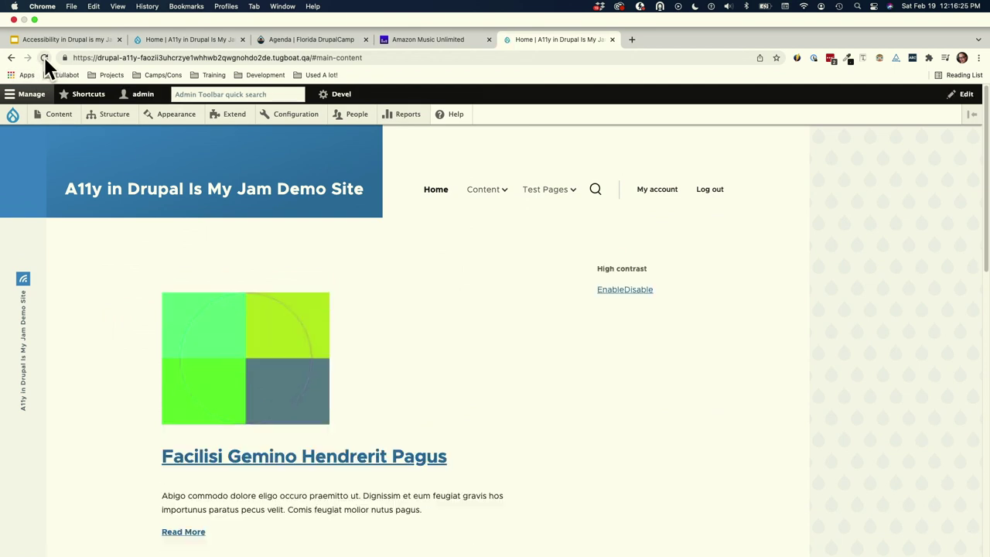
{"action": "key", "text": "Tab"}
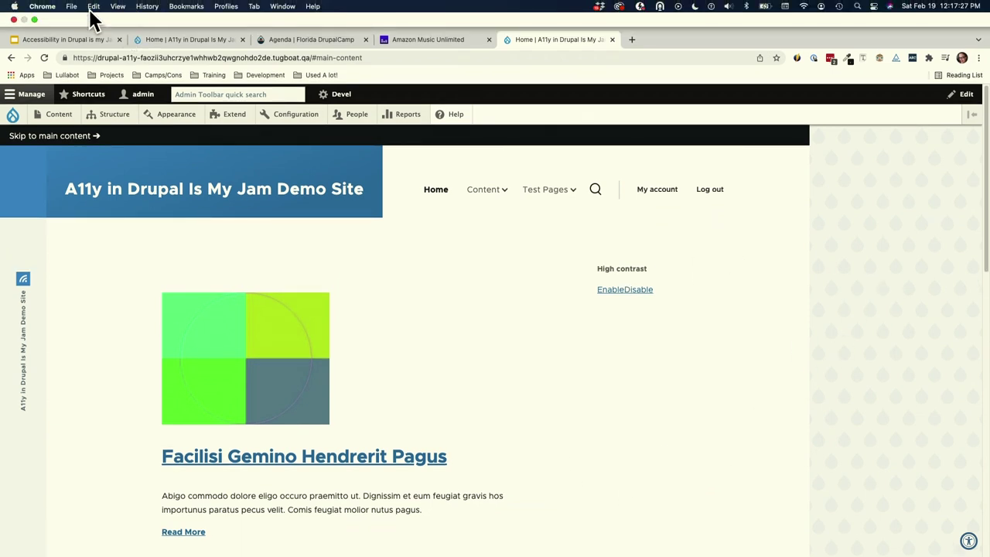
Check the Core features and modules - 1 slide, and open the demo site's Modal Test Page.
{"action": "left_click", "coordinate": [81, 39]}
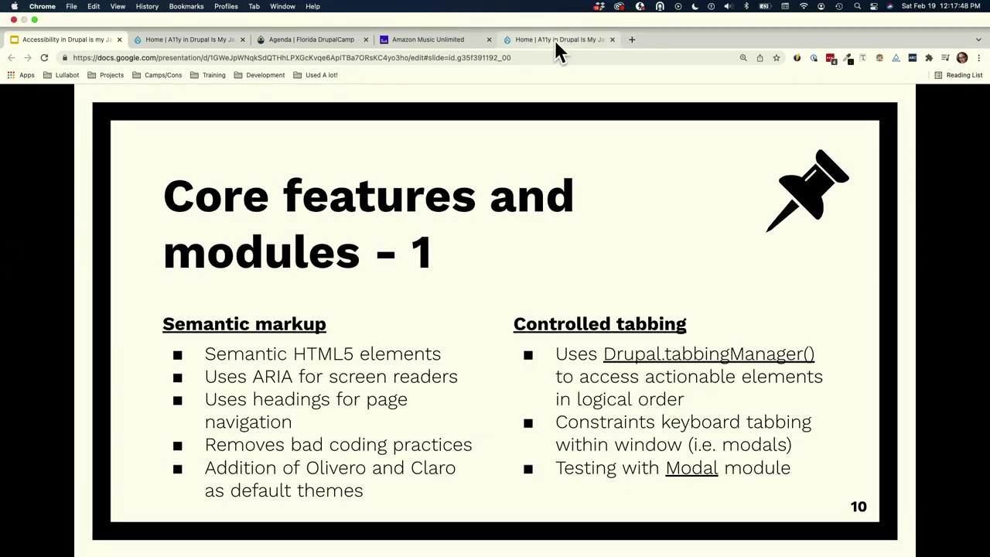
{"action": "left_click", "coordinate": [555, 44]}
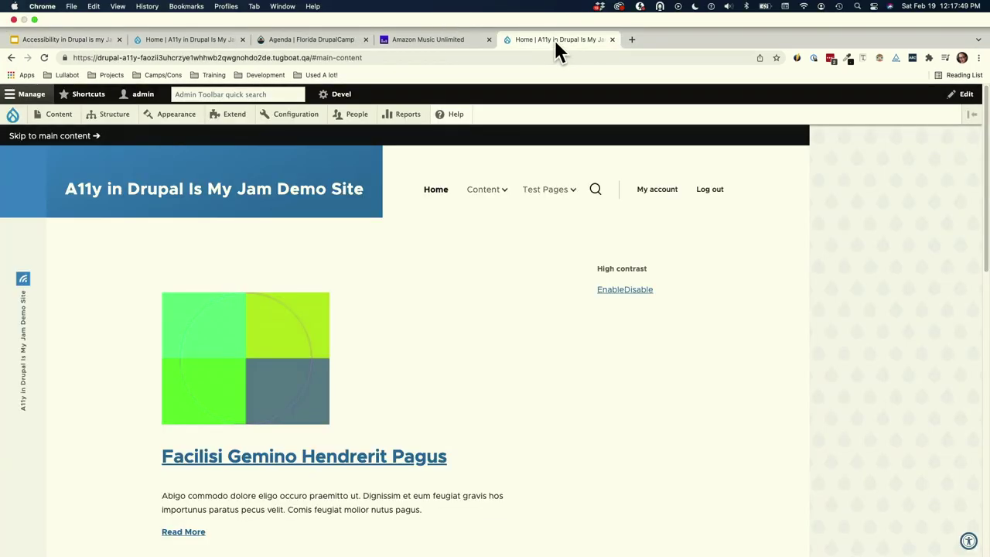
{"action": "mouse_move", "coordinate": [571, 179]}
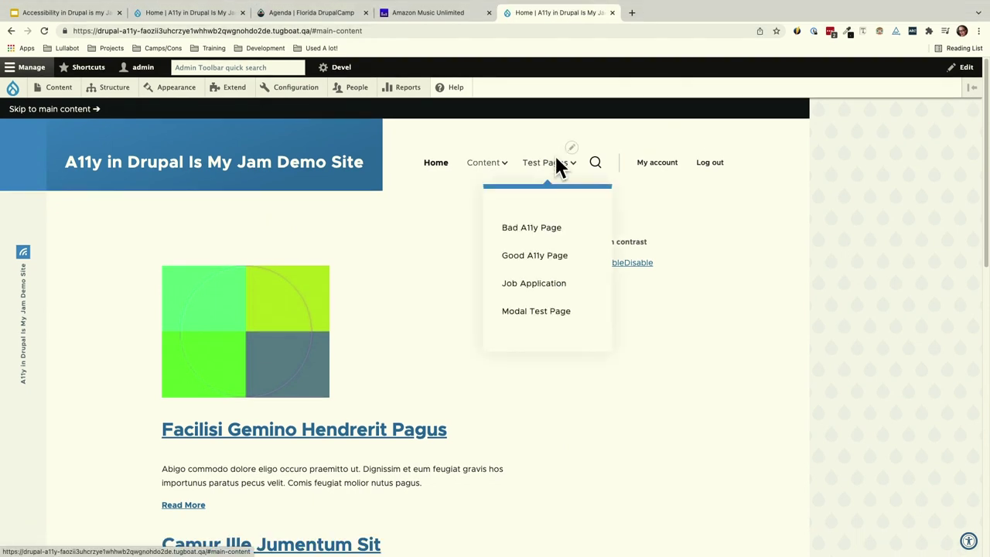
{"action": "left_click", "coordinate": [537, 318]}
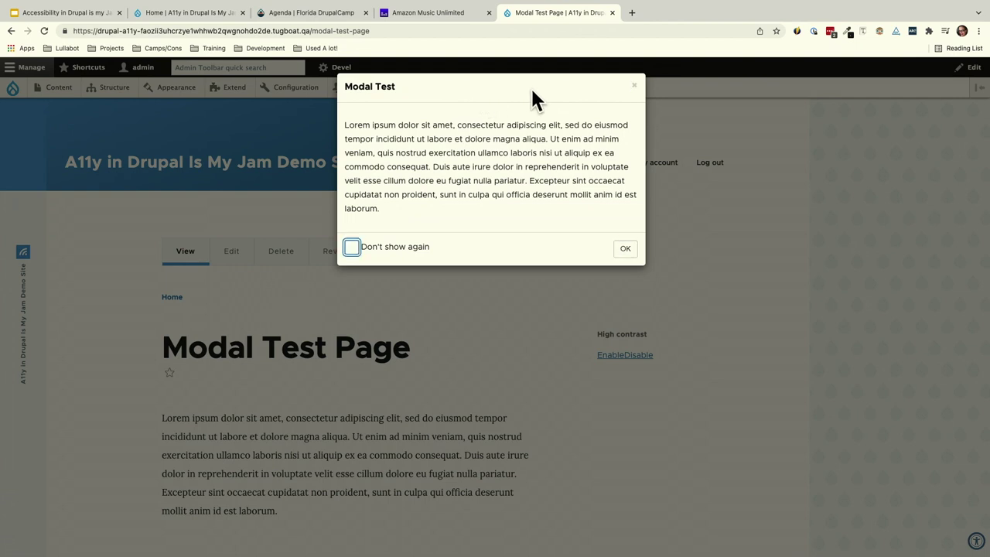
Cycle keyboard focus through the Modal Test dialog's checkbox, OK and close controls, and dismiss the dialog from the keyboard.
{"action": "key", "text": "Tab"}
{"action": "key", "text": "Tab"}
{"action": "key", "text": "Tab"}
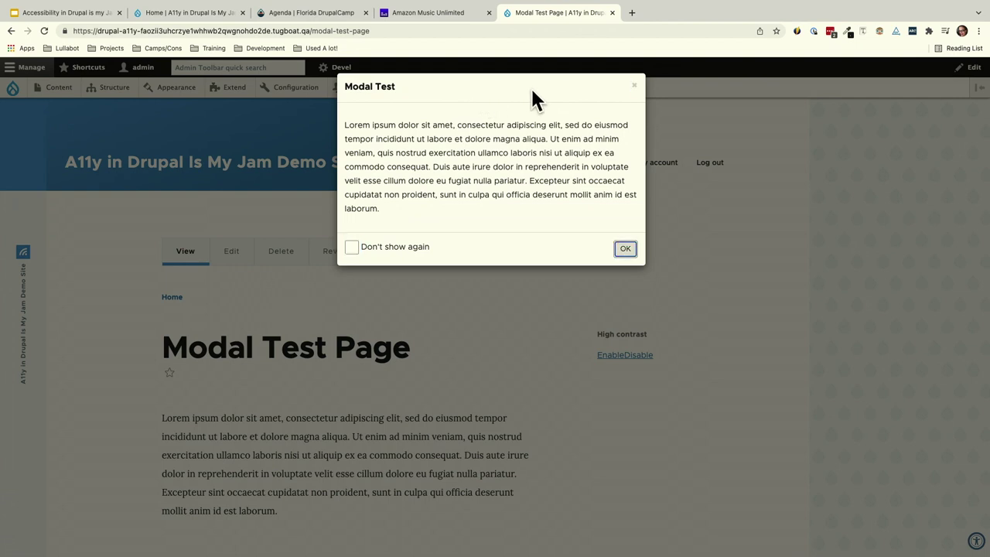
{"action": "key", "text": "Tab"}
{"action": "key", "text": "Tab"}
{"action": "key", "text": "Tab"}
{"action": "key", "text": "Tab"}
{"action": "key", "text": "Tab"}
{"action": "key", "text": "Tab"}
{"action": "key", "text": "Tab"}
{"action": "key", "text": "Tab"}
{"action": "key", "text": "Tab"}
{"action": "key", "text": "Tab"}
{"action": "key", "text": "Tab"}
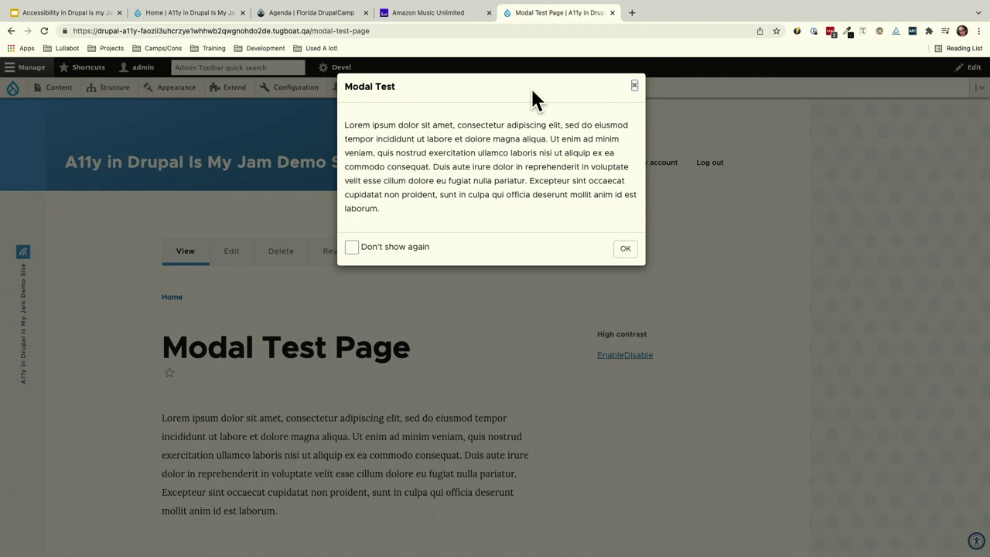
{"action": "key", "text": "Tab"}
{"action": "key", "text": "Return"}
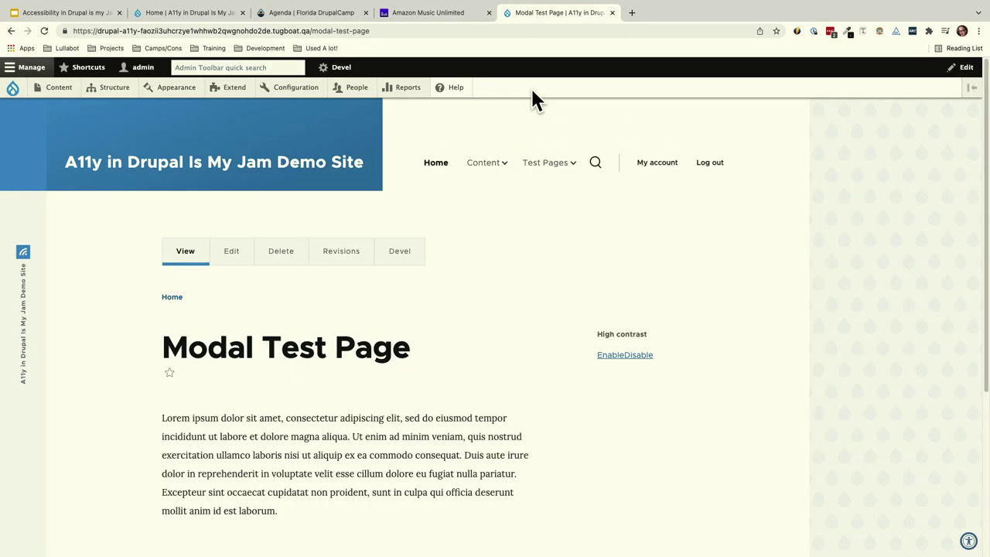
Reload the Modal Test Page to retest keyboard focus inside its dialog, and dismiss the dialog again.
{"action": "left_click", "coordinate": [44, 31]}
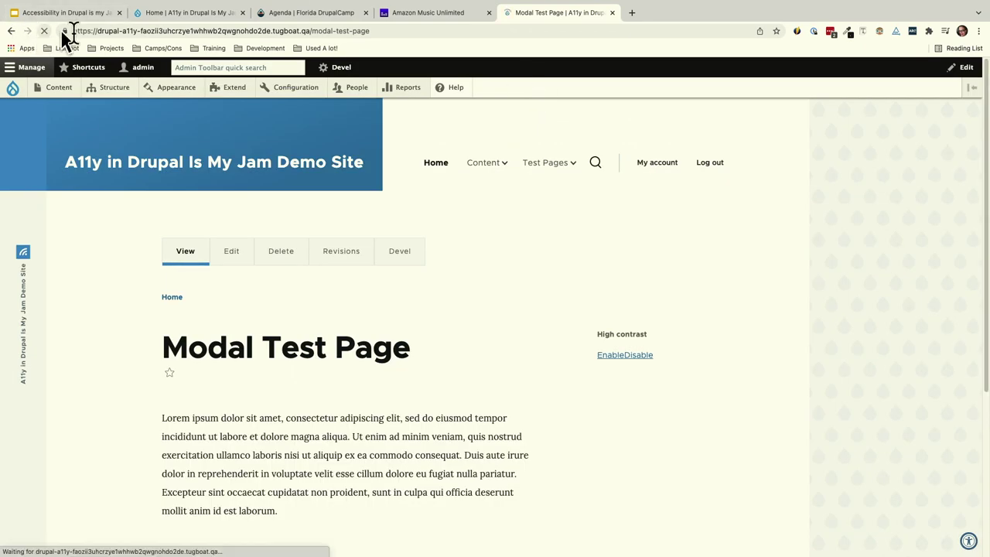
{"action": "key", "text": "Tab"}
{"action": "key", "text": "Tab"}
{"action": "key", "text": "Tab"}
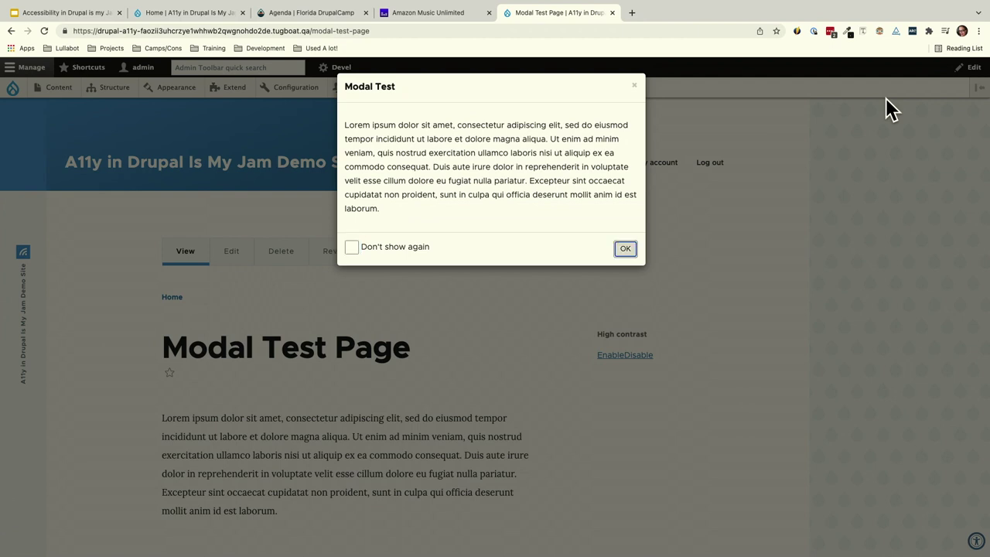
{"action": "key", "text": "Tab"}
{"action": "key", "text": "Tab"}
{"action": "key", "text": "Tab"}
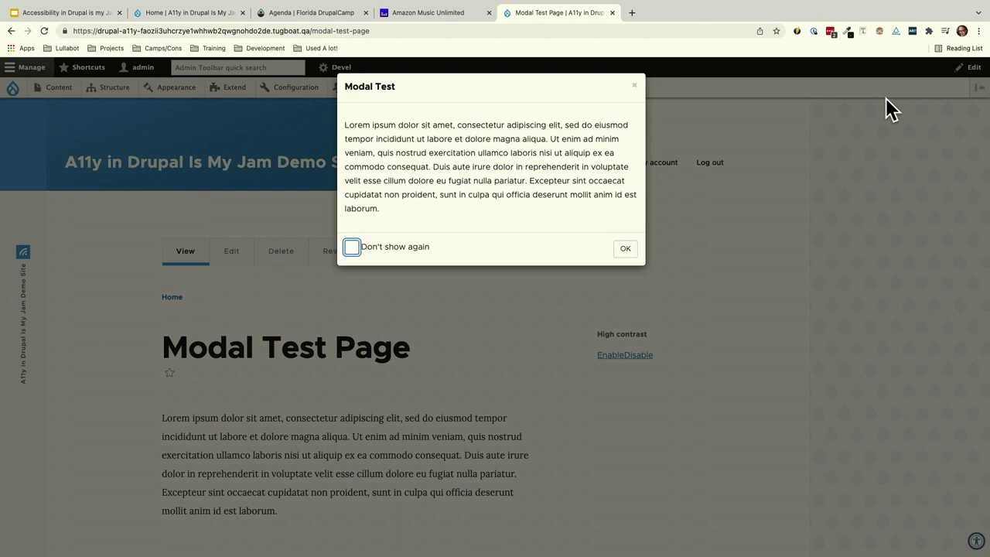
{"action": "key", "text": "Return"}
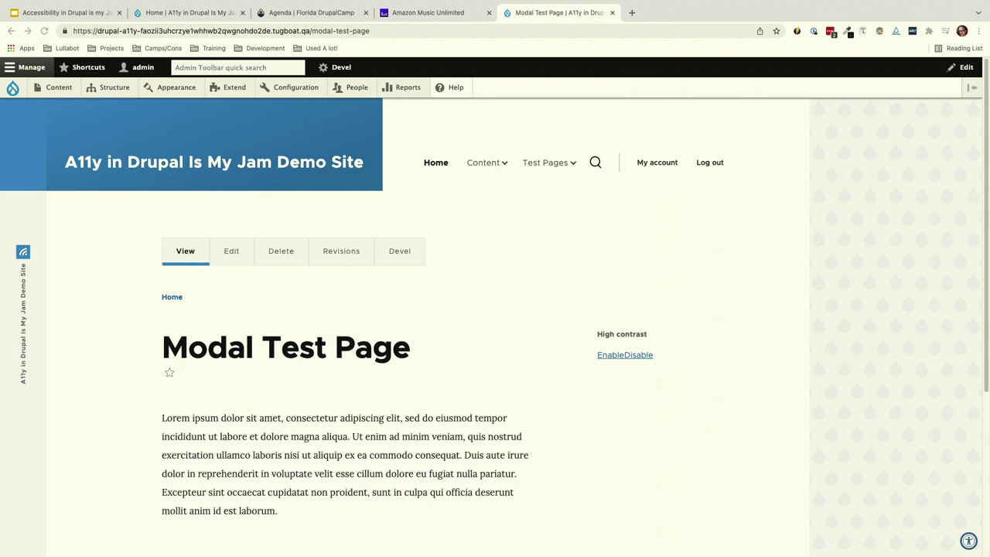
Show the Core features and modules - 2 slide, and open the demo site's Good A11y Page.
{"action": "left_click", "coordinate": [35, 12]}
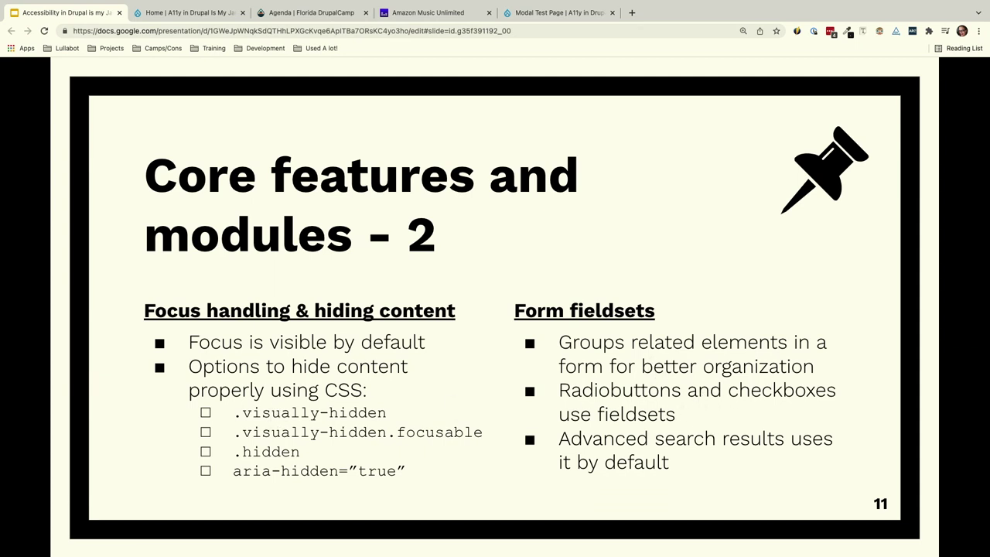
{"action": "mouse_move", "coordinate": [702, 4]}
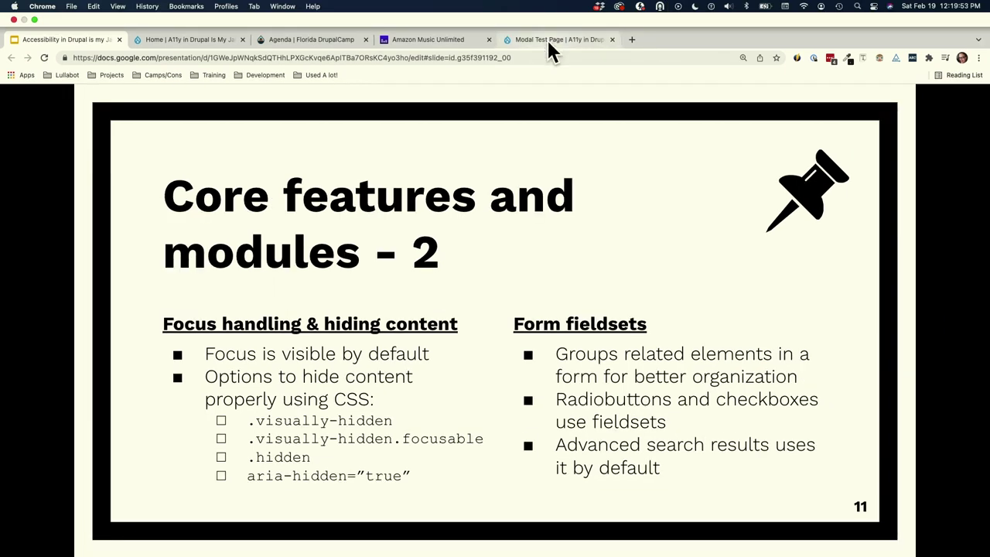
{"action": "left_click", "coordinate": [548, 44]}
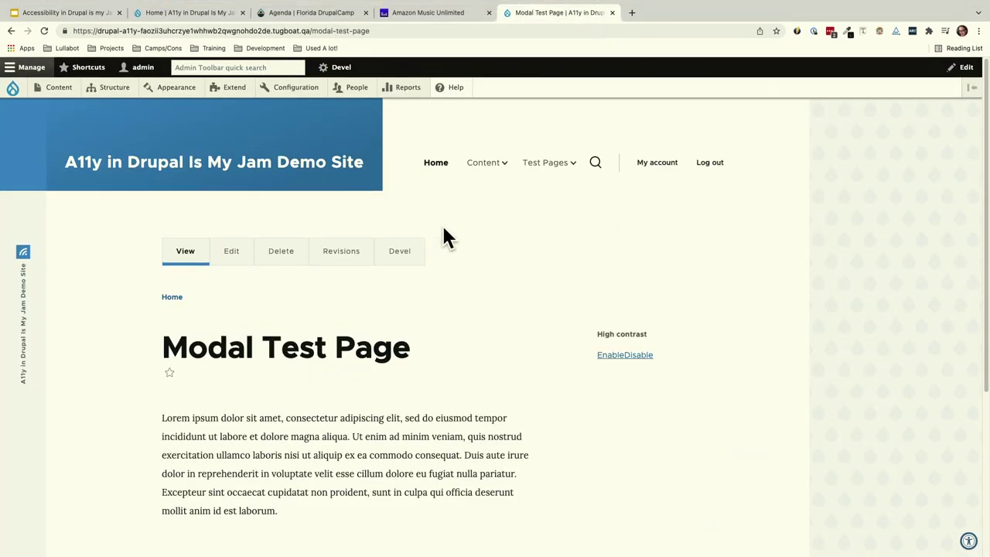
{"action": "mouse_move", "coordinate": [551, 166]}
{"action": "left_click", "coordinate": [520, 262]}
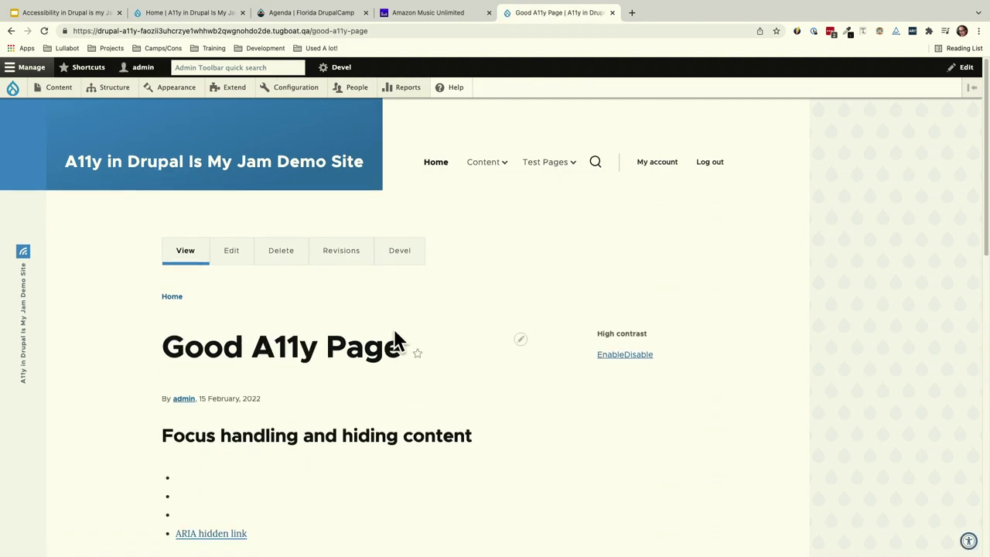
Move keyboard focus through the visually hidden focusable link and the ARIA hidden link under Focus handling and hiding content.
{"action": "scroll", "coordinate": [398, 340], "scroll_direction": "down", "scroll_amount": 3}
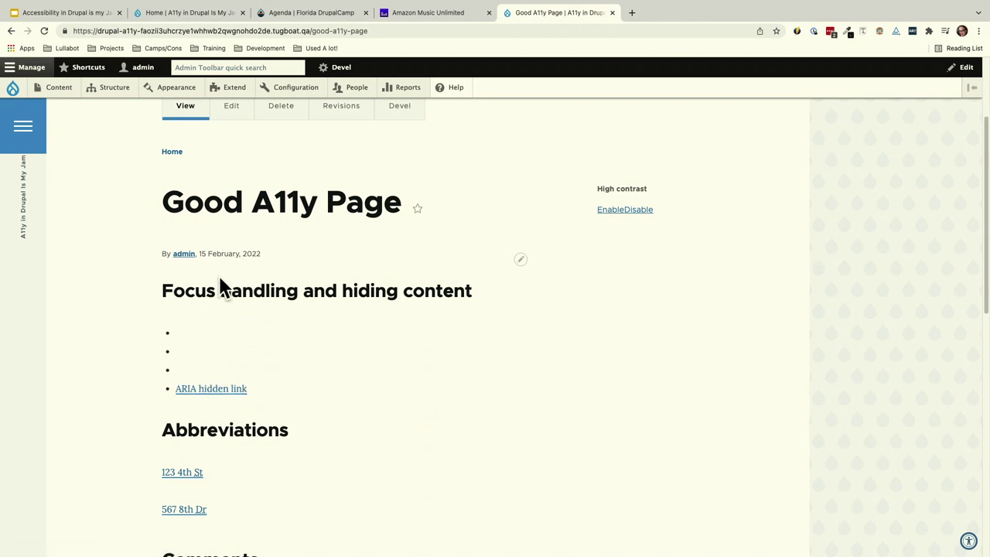
{"action": "key", "text": "Tab"}
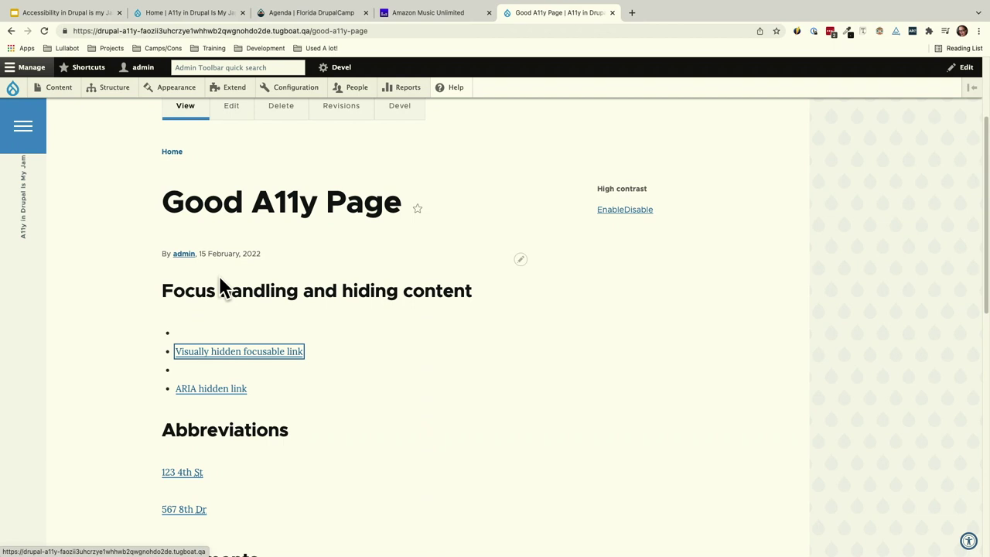
{"action": "key", "text": "Tab"}
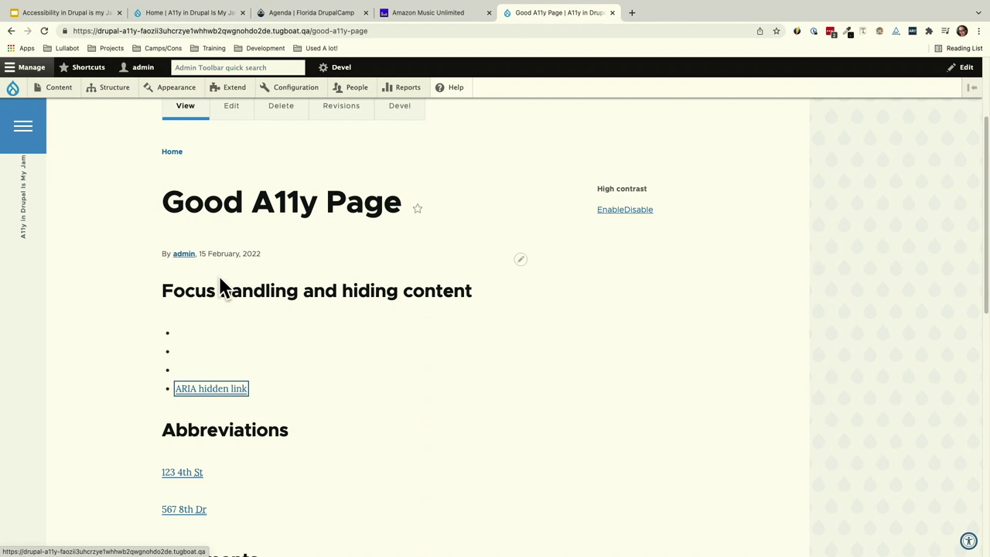
Inspect the visually hidden focusable link's markup in the developer tools, enlarging the tools' text and viewing area.
{"action": "right_click", "coordinate": [209, 347]}
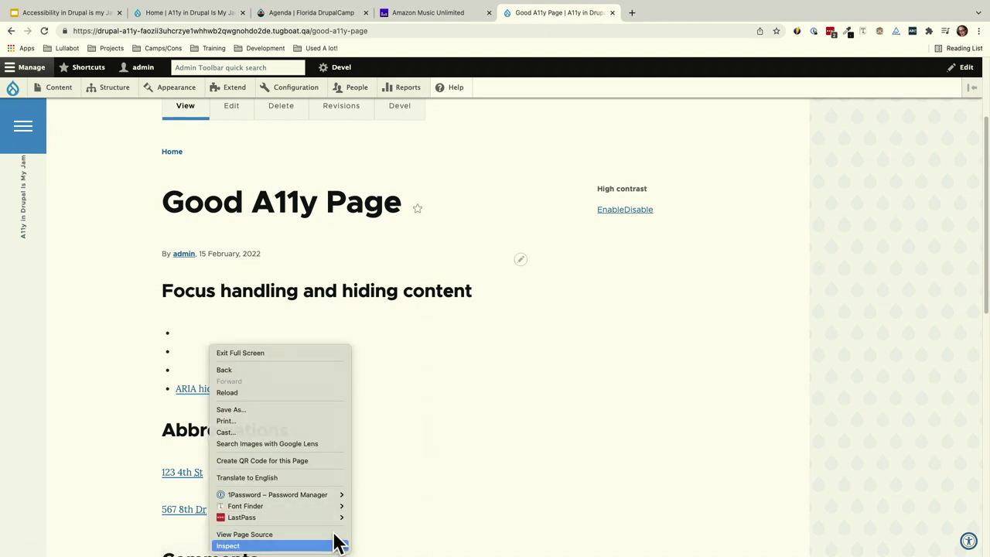
{"action": "left_click", "coordinate": [286, 546]}
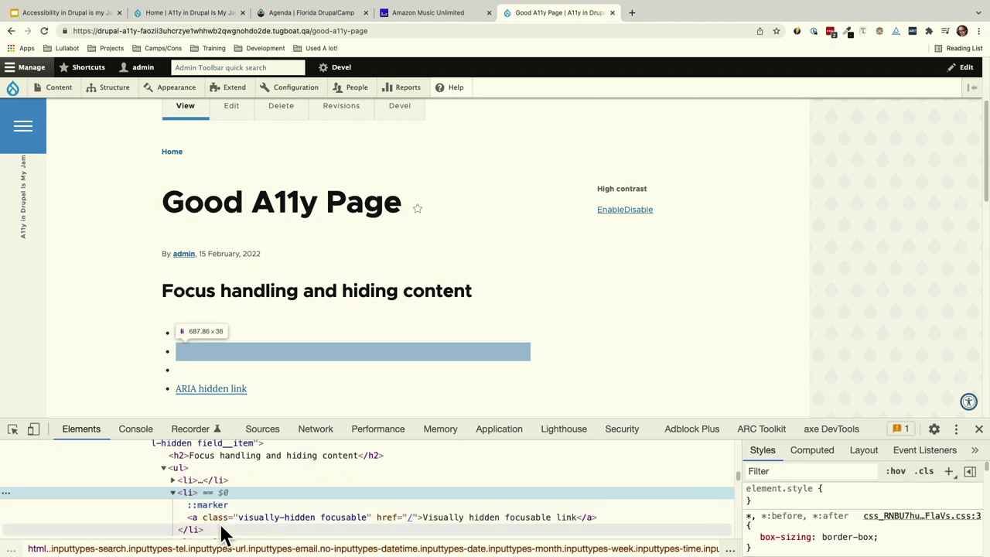
{"action": "left_click", "coordinate": [249, 518]}
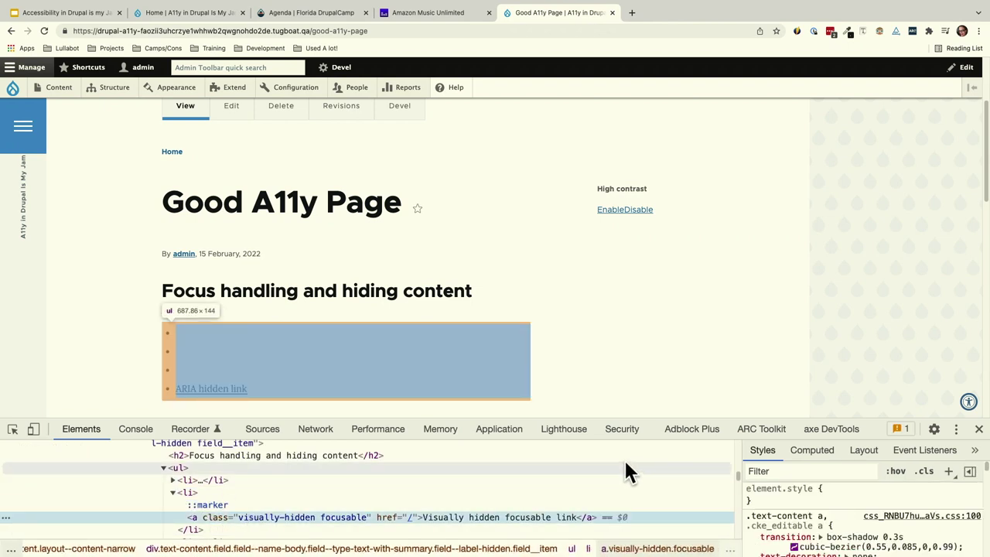
{"action": "key", "text": "super+equal"}
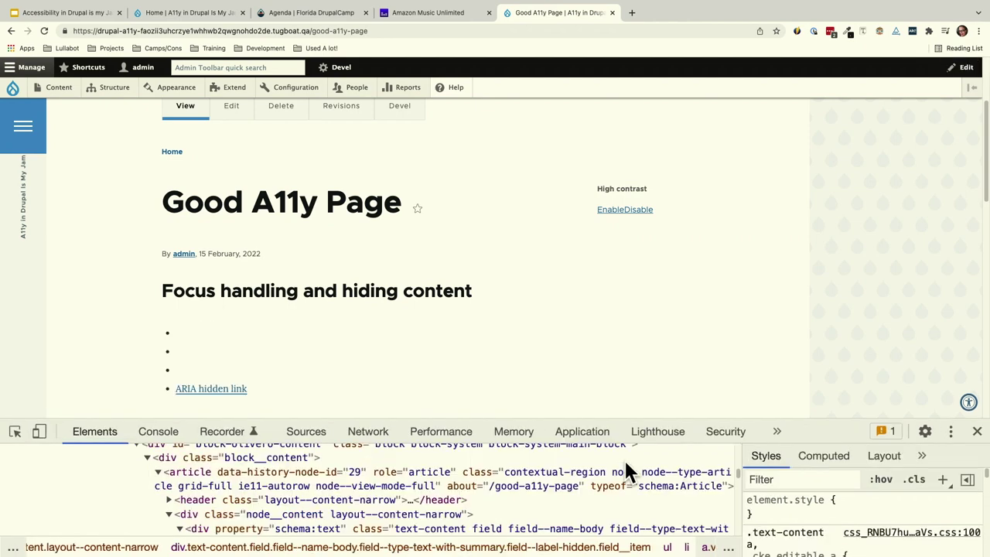
{"action": "left_click_drag", "start_coordinate": [831, 420], "coordinate": [836, 277]}
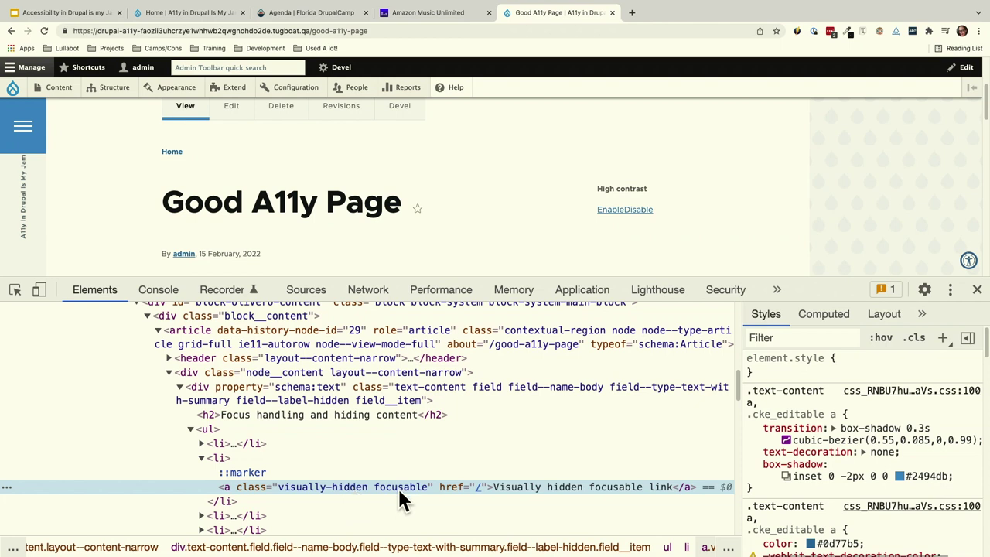
Expand the first list item under Focus handling and hiding content and select its visually-hidden link in the markup.
{"action": "scroll", "coordinate": [420, 217], "scroll_direction": "down", "scroll_amount": 3}
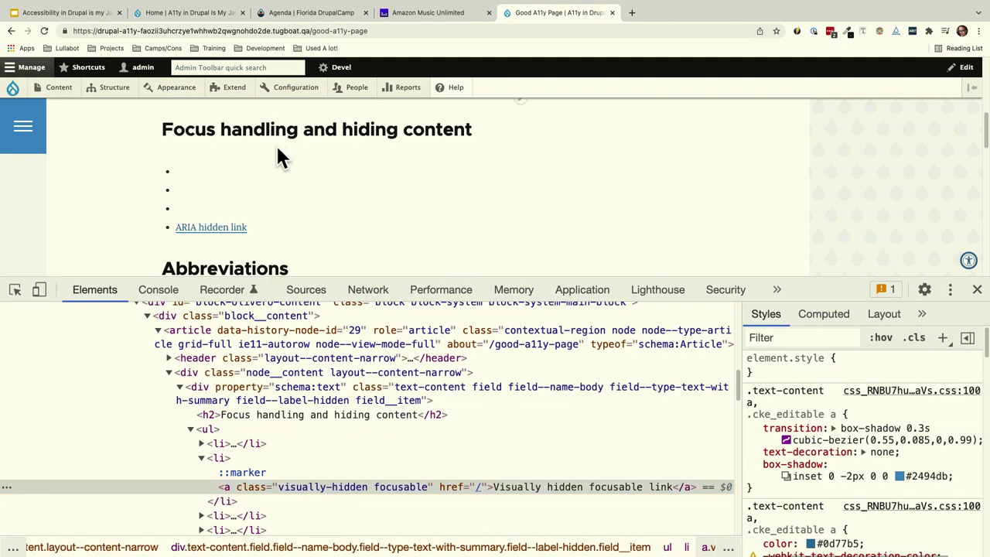
{"action": "left_click", "coordinate": [201, 443]}
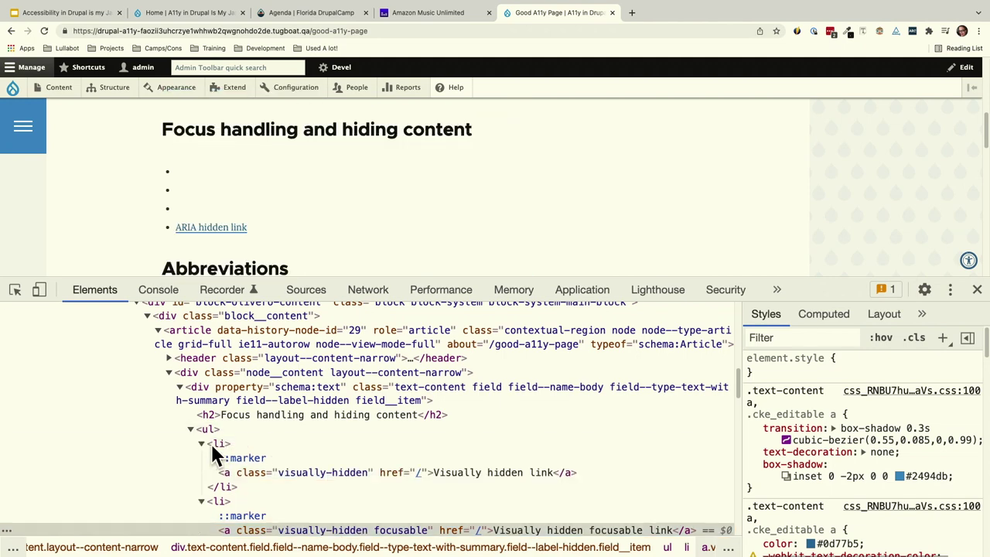
{"action": "left_click", "coordinate": [307, 472]}
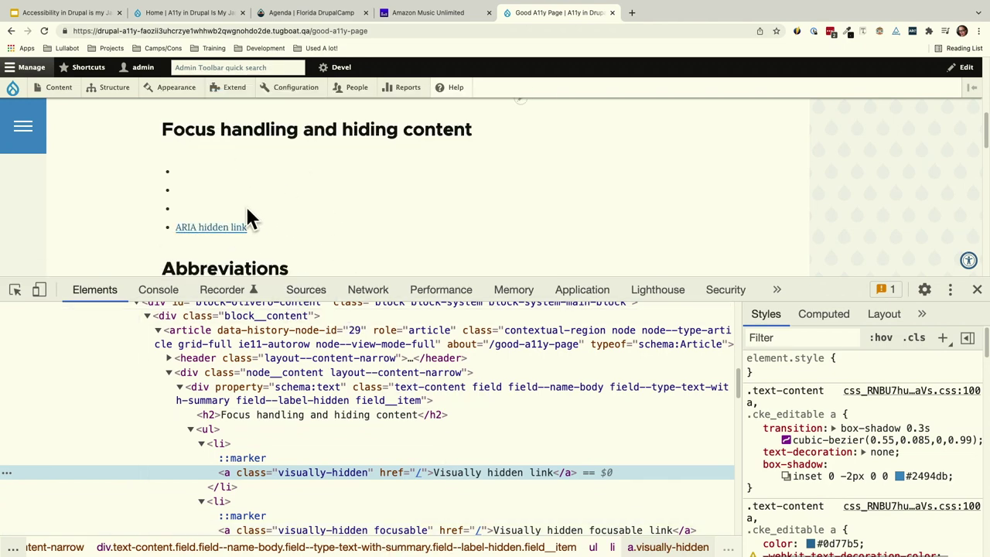
Expand the third list item in the markup and select its link with the hidden class.
{"action": "scroll", "coordinate": [251, 449], "scroll_direction": "down", "scroll_amount": 3}
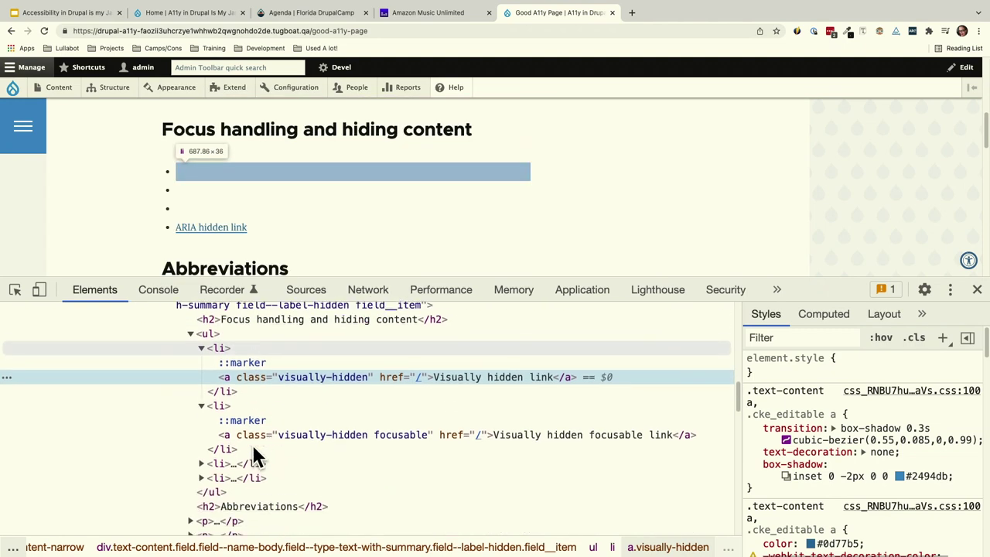
{"action": "scroll", "coordinate": [252, 442], "scroll_direction": "down", "scroll_amount": 2}
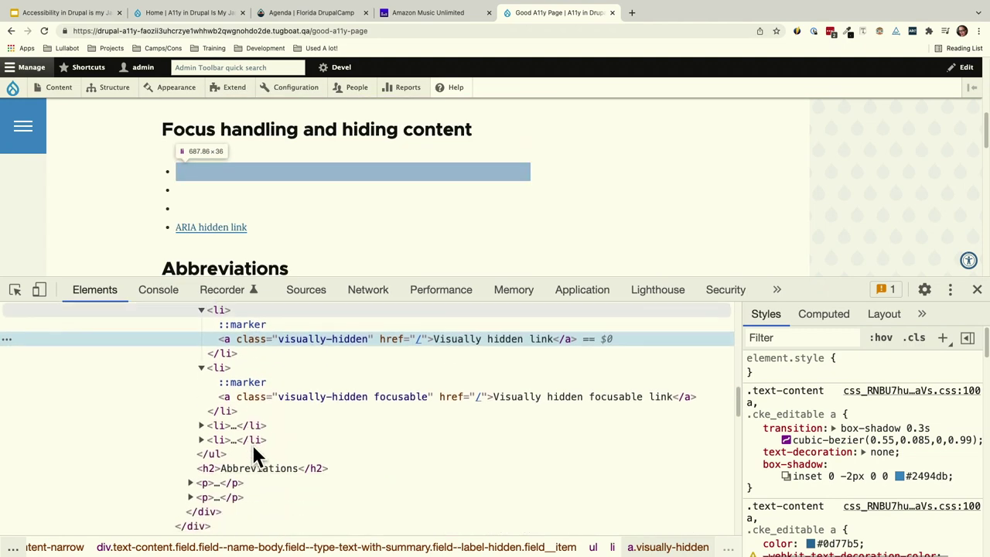
{"action": "left_click", "coordinate": [202, 426]}
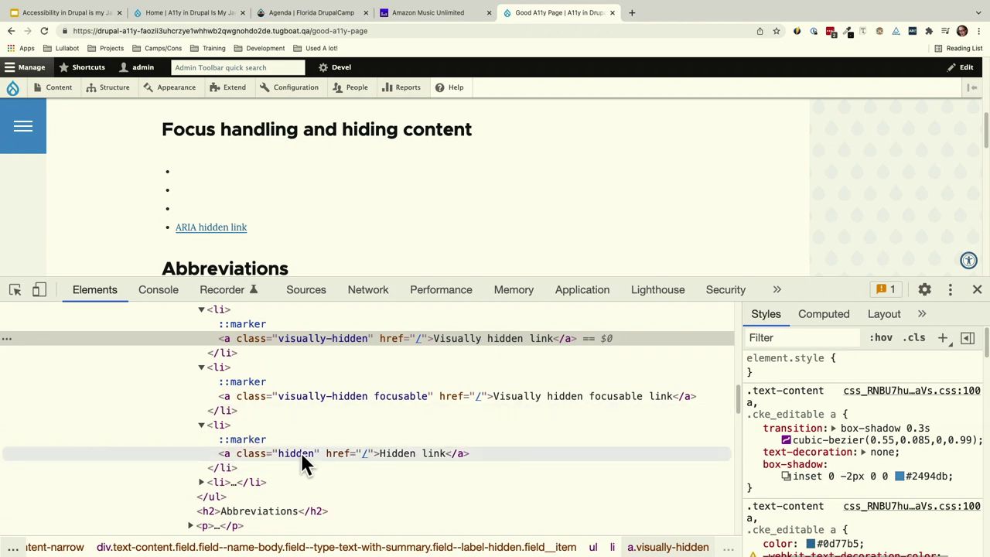
{"action": "scroll", "coordinate": [277, 442], "scroll_direction": "down", "scroll_amount": 1}
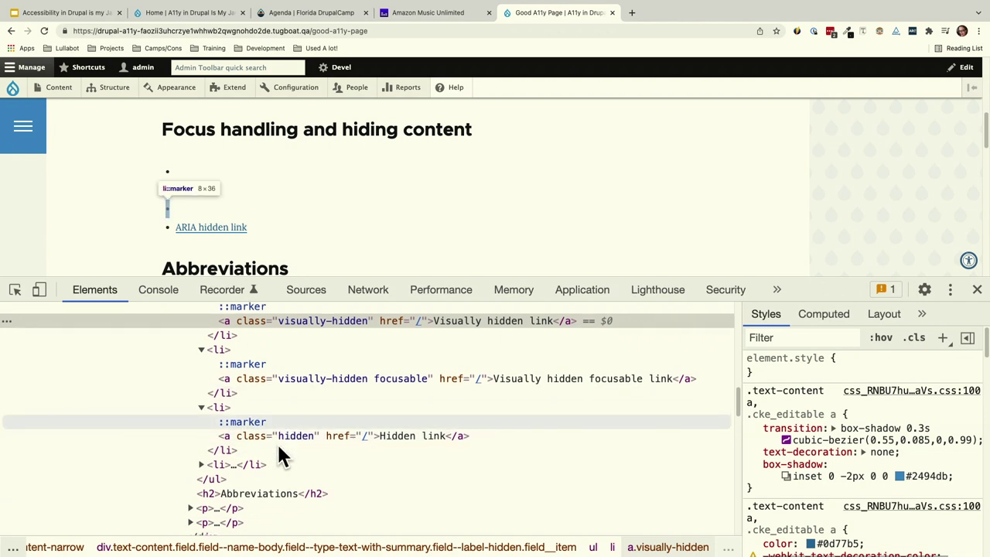
{"action": "left_click", "coordinate": [281, 428]}
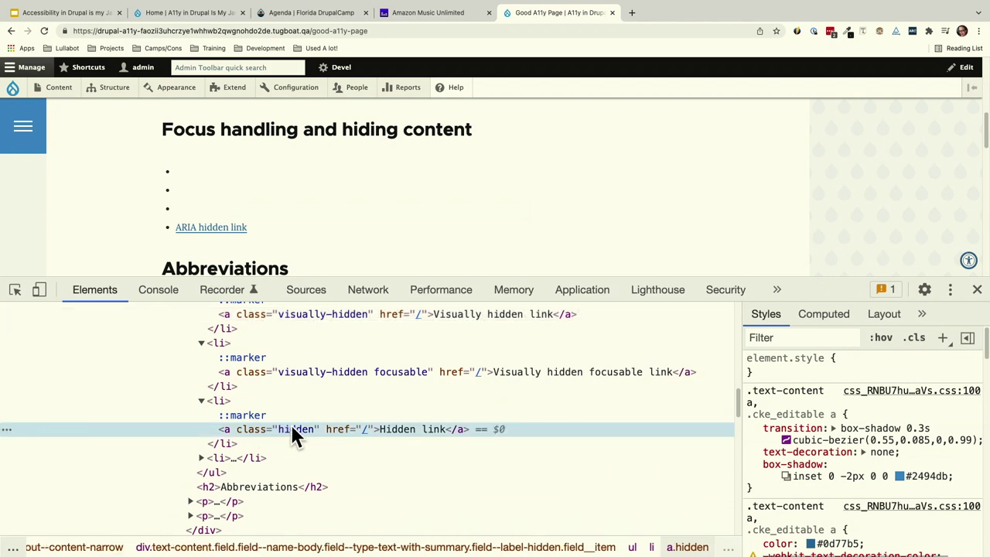
View the hidden class's CSS rule and expand the fourth list item's markup containing the ARIA hidden link.
{"action": "scroll", "coordinate": [781, 437], "scroll_direction": "down", "scroll_amount": 5}
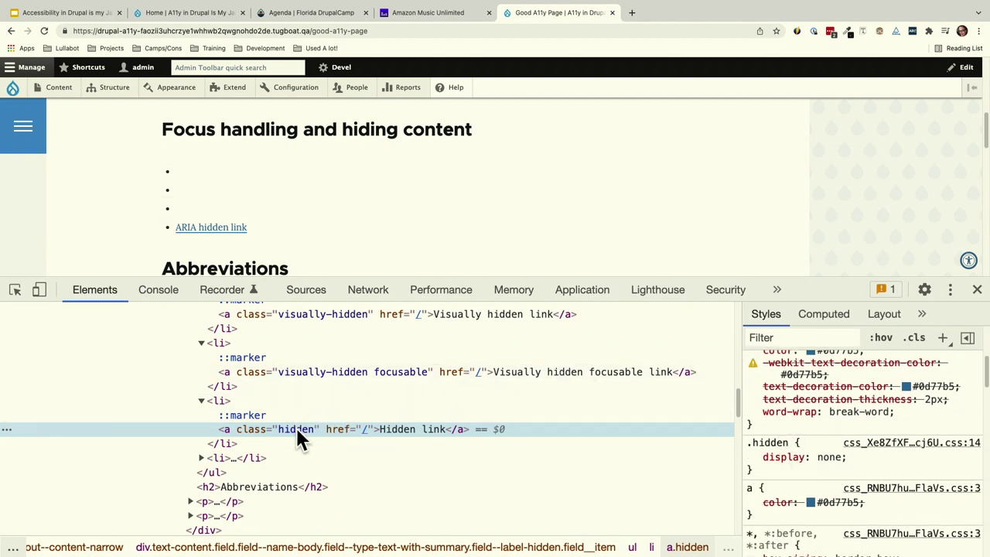
{"action": "left_click", "coordinate": [201, 458]}
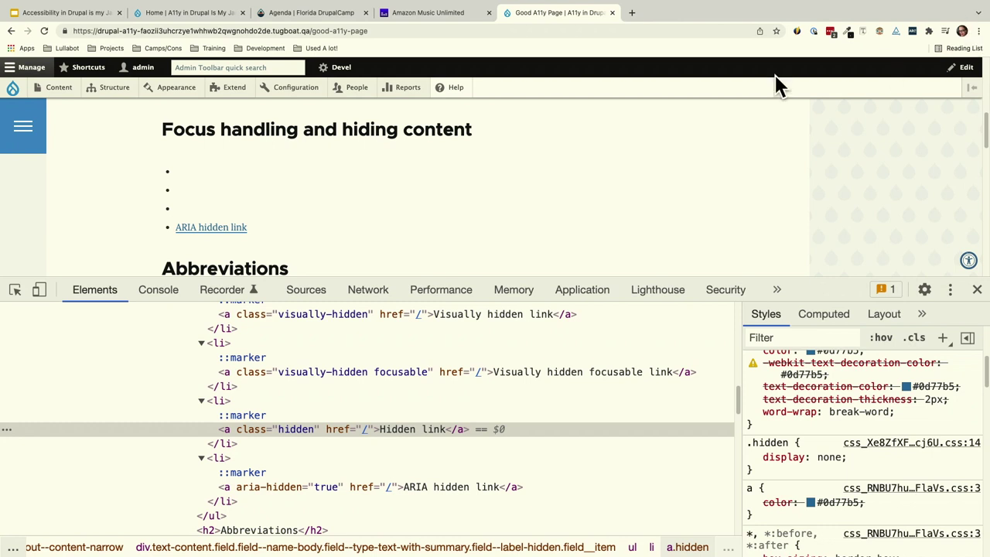
Turn on the VoiceOver screen reader and close the developer tools.
{"action": "mouse_move", "coordinate": [672, 11]}
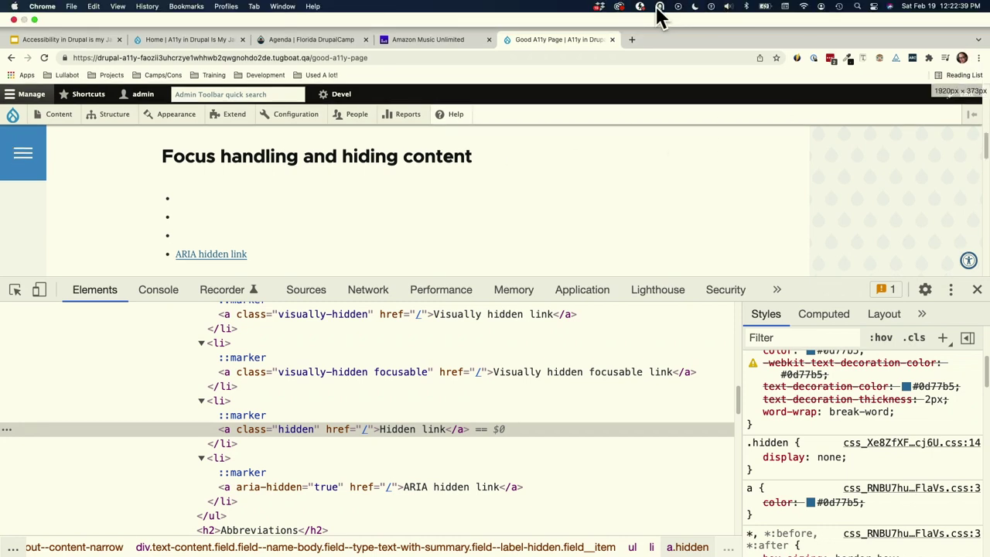
{"action": "left_click", "coordinate": [710, 7]}
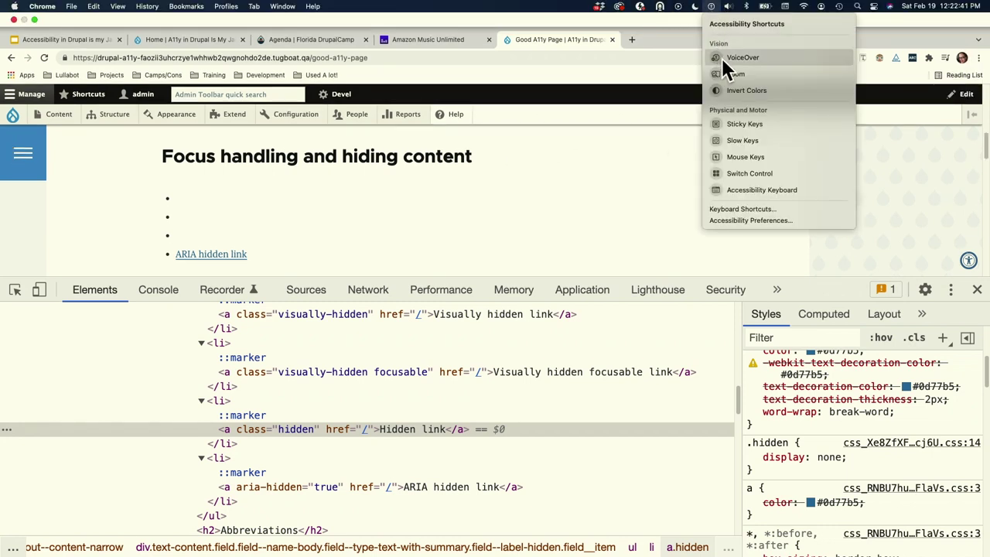
{"action": "left_click", "coordinate": [724, 57]}
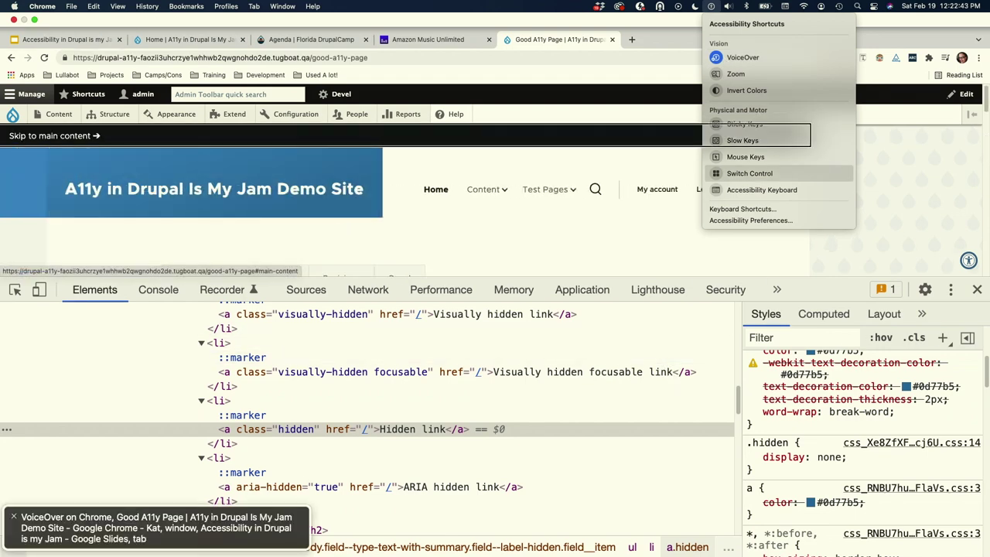
{"action": "left_click", "coordinate": [976, 292]}
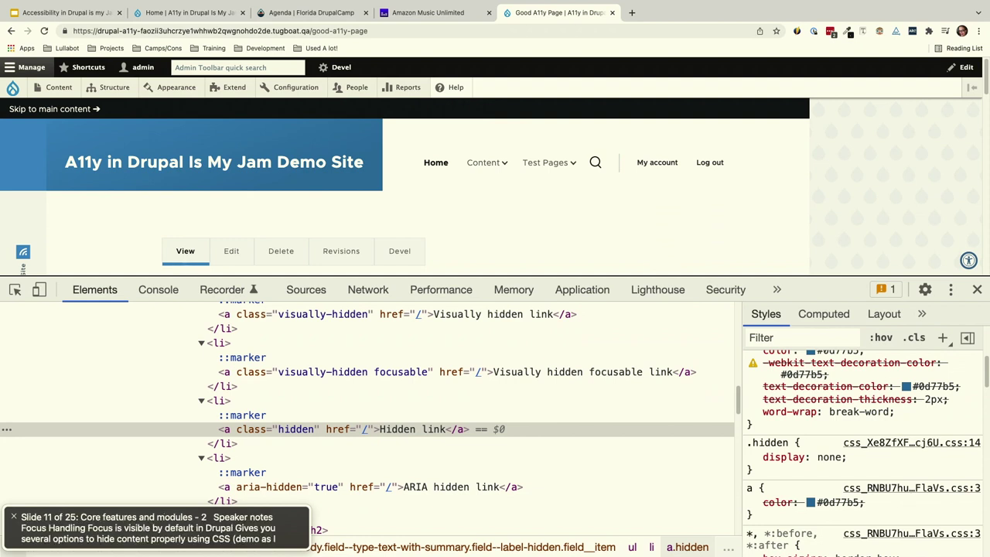
{"action": "key", "text": "super+Tab"}
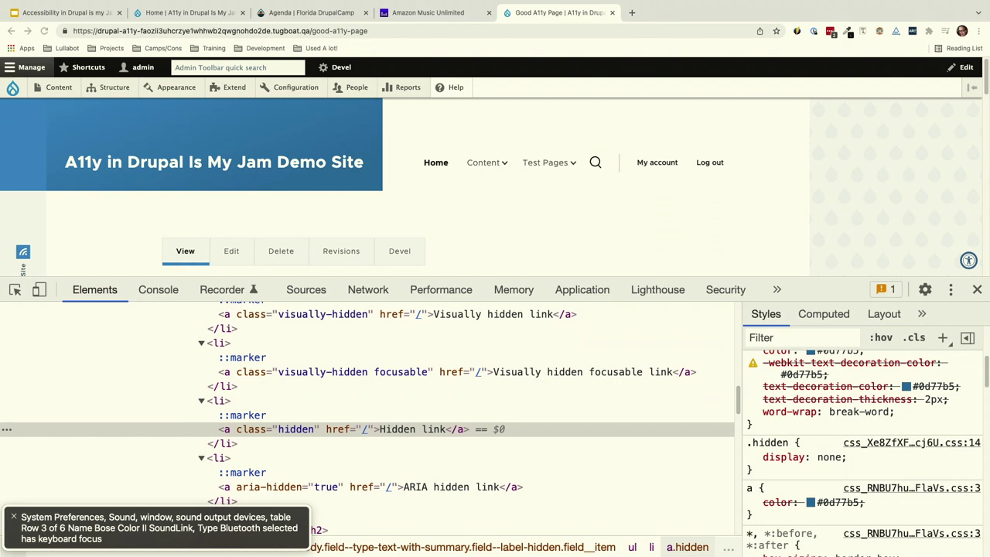
{"action": "left_click", "coordinate": [919, 188]}
{"action": "left_click", "coordinate": [977, 289]}
Move keyboard focus with VoiceOver from the skip link through the visually hidden focusable link and the ARIA hidden link to the Abbreviations links.
{"action": "key", "text": "Tab"}
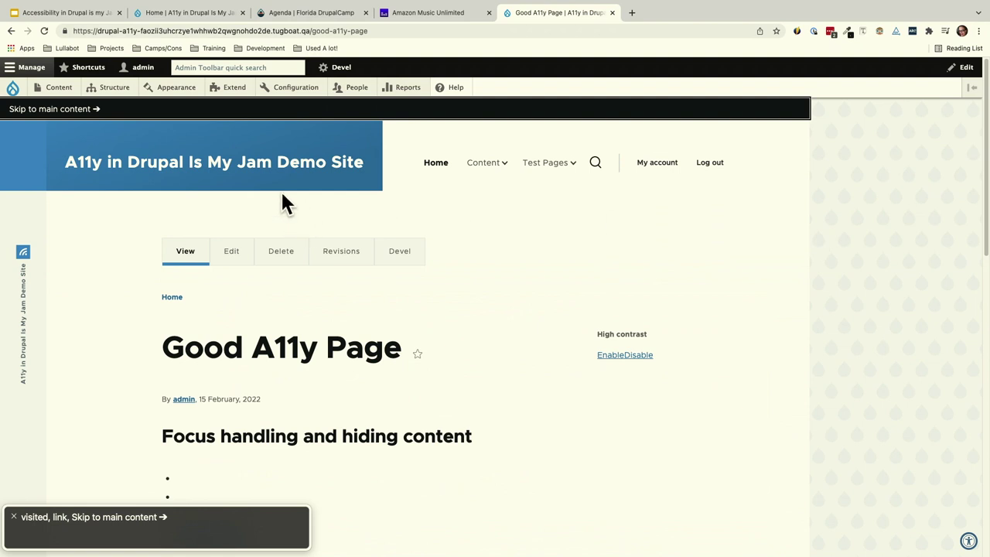
{"action": "left_click", "coordinate": [47, 26]}
{"action": "key", "text": "Tab"}
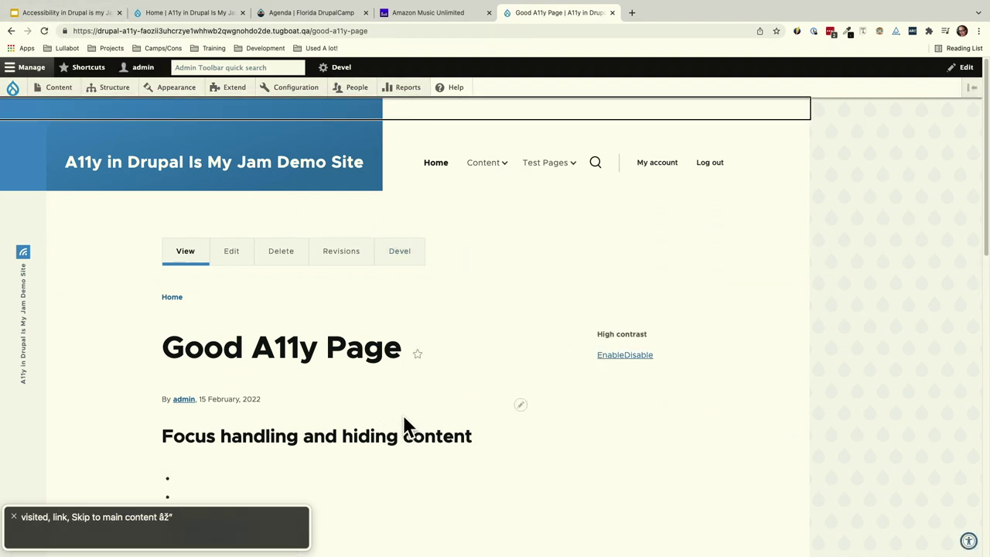
{"action": "key", "text": "Tab"}
{"action": "key", "text": "Tab"}
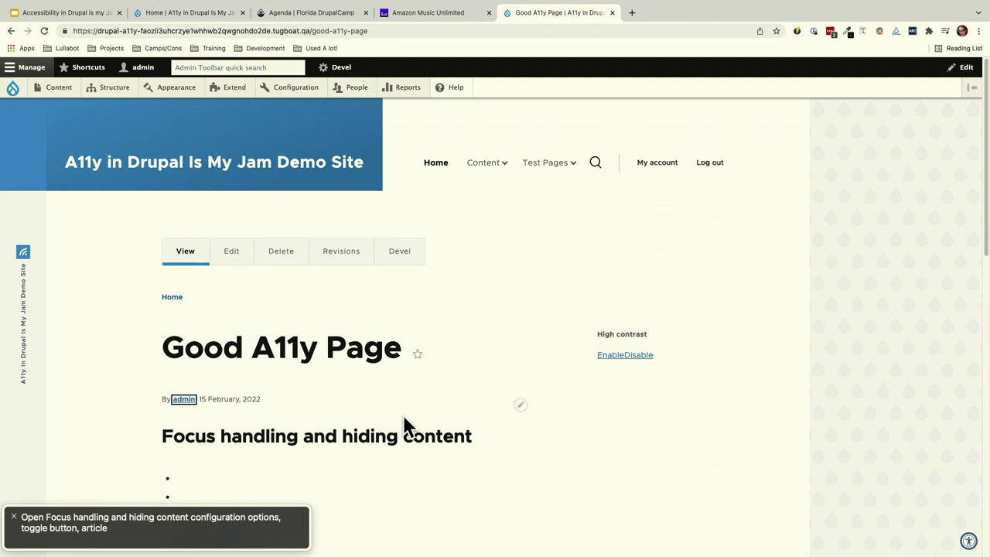
{"action": "key", "text": "Tab"}
{"action": "key", "text": "Tab"}
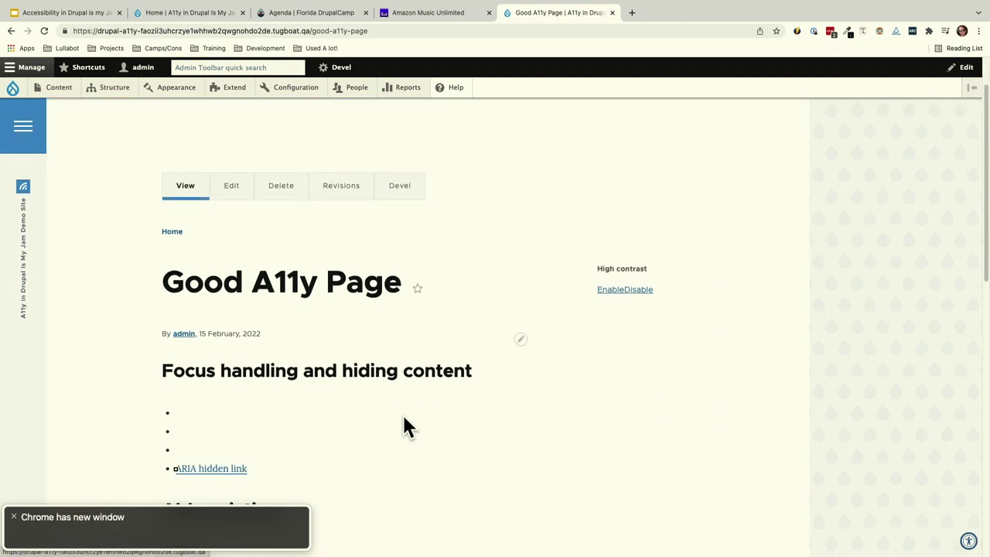
{"action": "key", "text": "shift+Tab"}
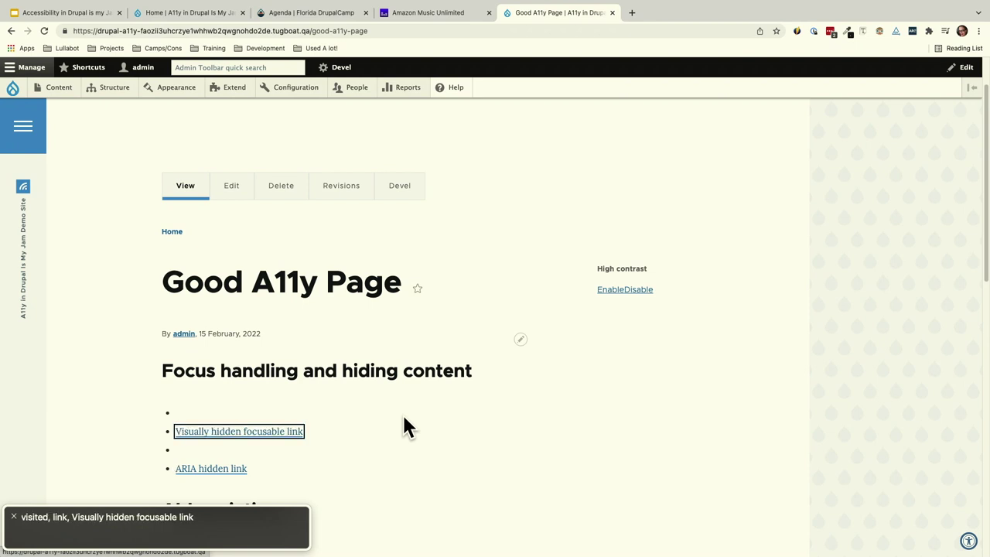
{"action": "key", "text": "Tab"}
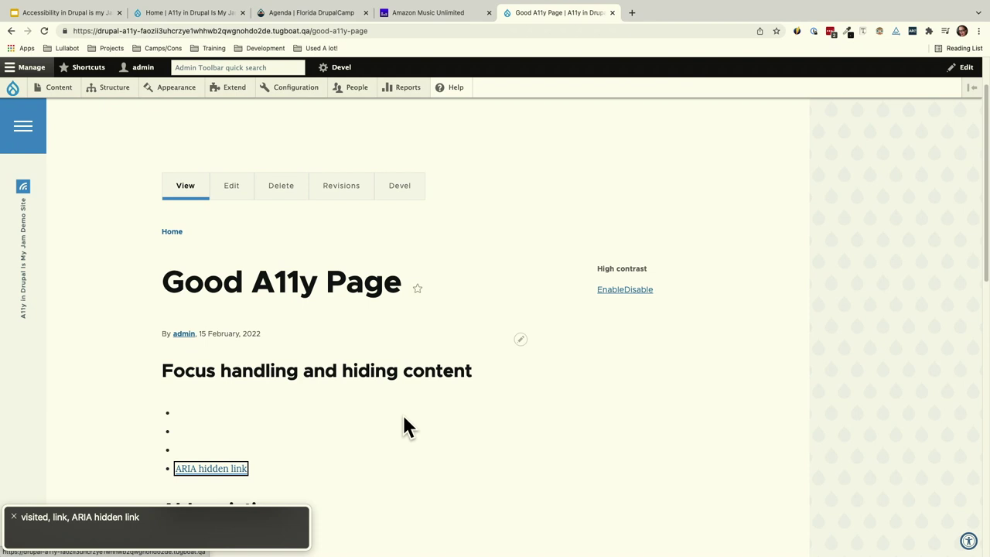
{"action": "key", "text": "Tab"}
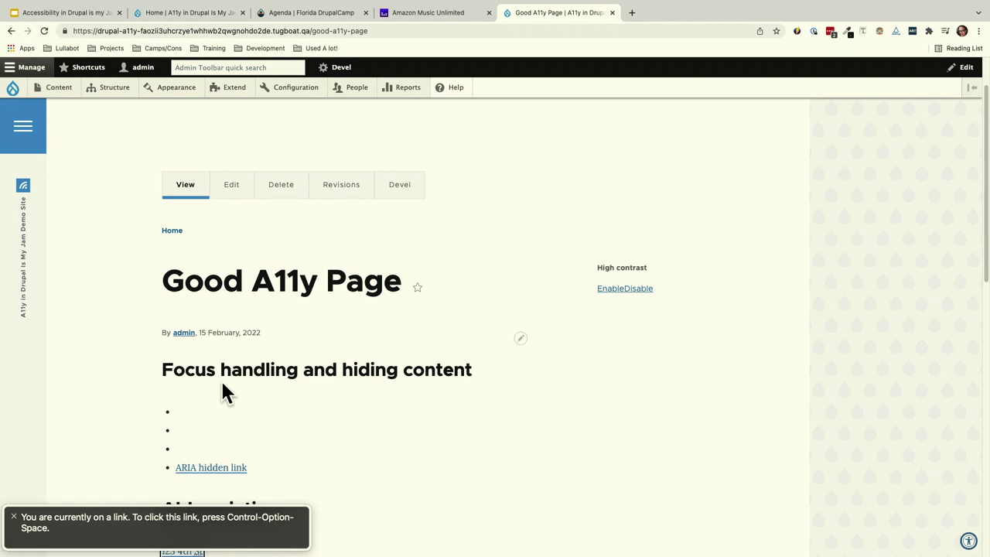
Bring keyboard focus back to the ARIA hidden link with VoiceOver running and select the link's text.
{"action": "triple_click", "coordinate": [235, 469]}
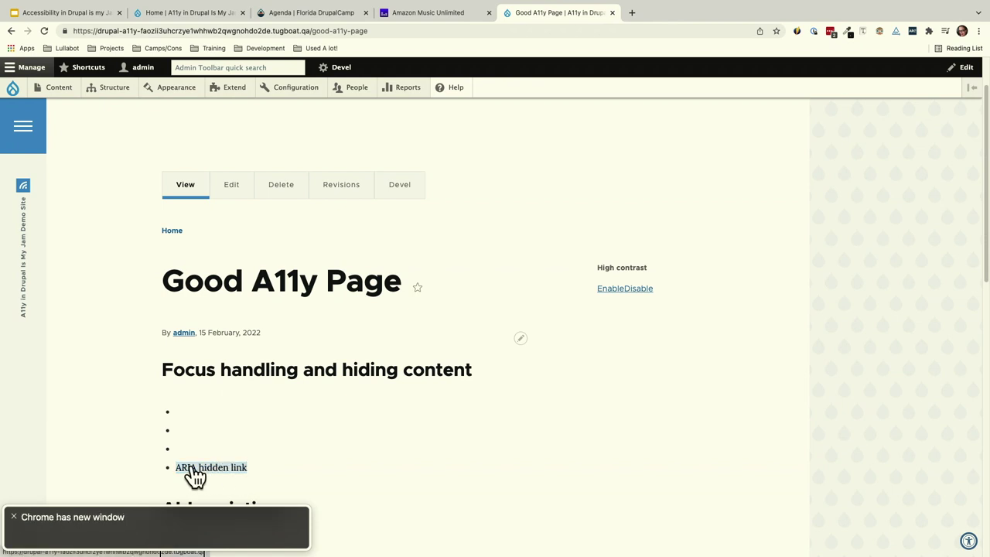
{"action": "key", "text": "Tab"}
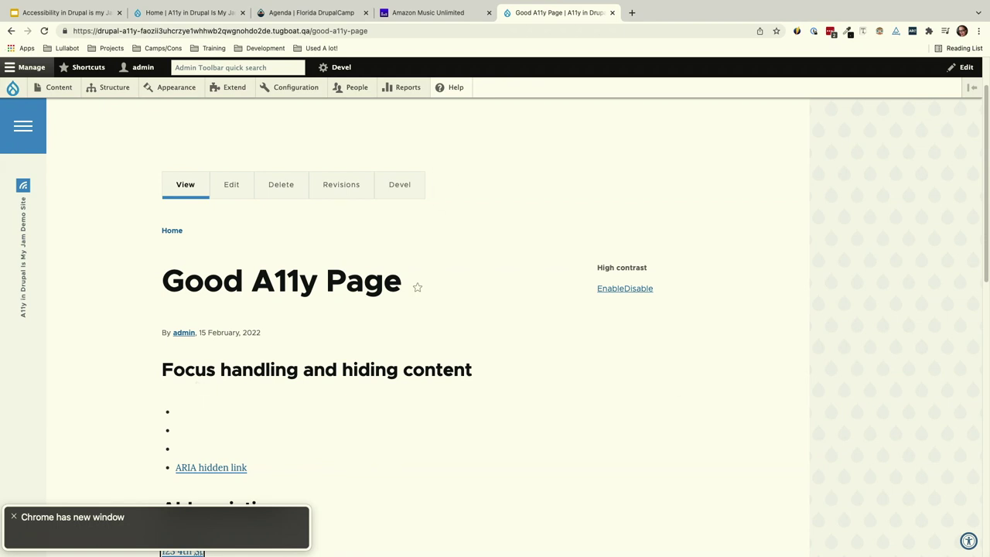
{"action": "key", "text": "super+grave"}
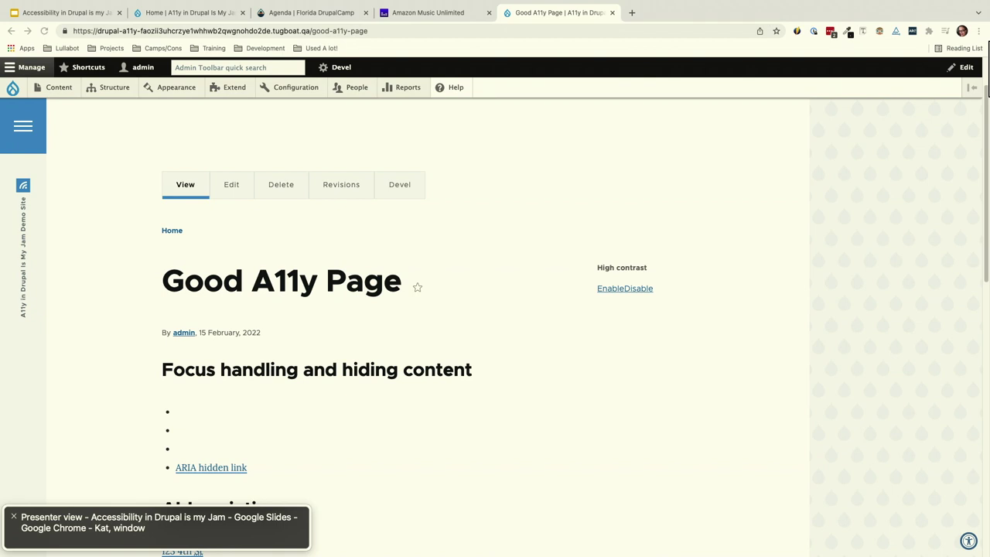
{"action": "key", "text": "super+grave"}
{"action": "key", "text": "Tab"}
{"action": "key", "text": "Tab"}
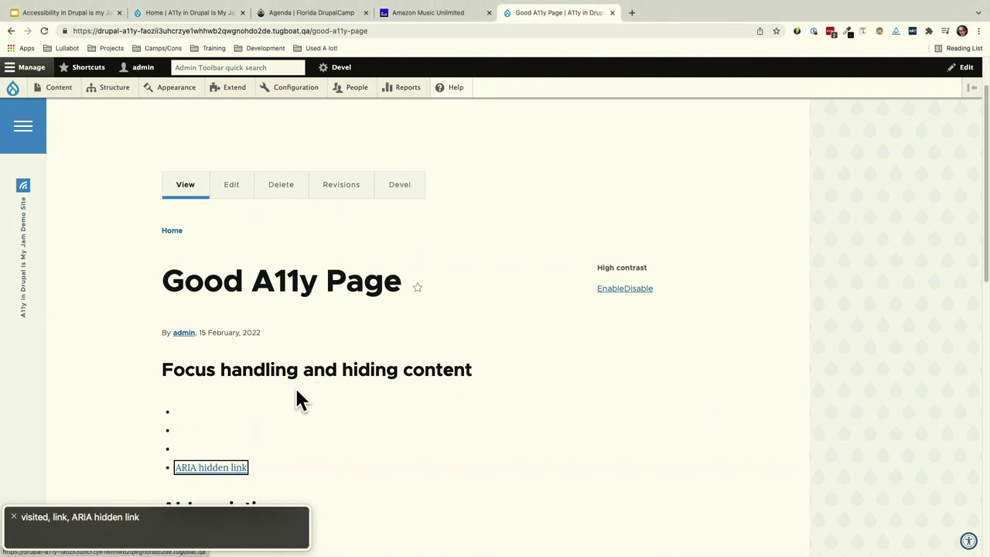
{"action": "triple_click", "coordinate": [259, 473]}
{"action": "scroll", "coordinate": [494, 276], "scroll_direction": "down", "scroll_amount": 3}
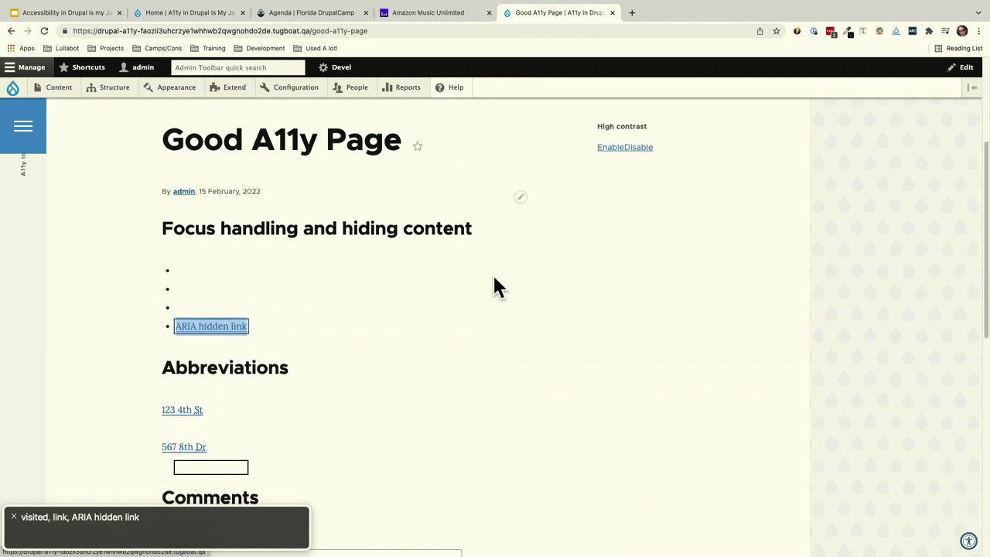
{"action": "scroll", "coordinate": [495, 286], "scroll_direction": "up", "scroll_amount": 1}
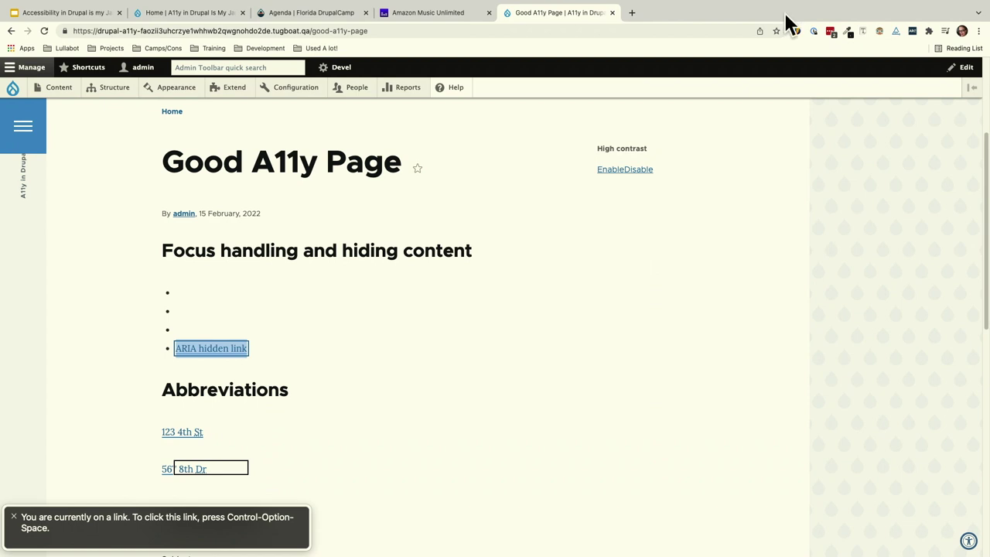
Turn off VoiceOver and inspect the ARIA hidden link's markup in the developer tools.
{"action": "mouse_move", "coordinate": [654, 7]}
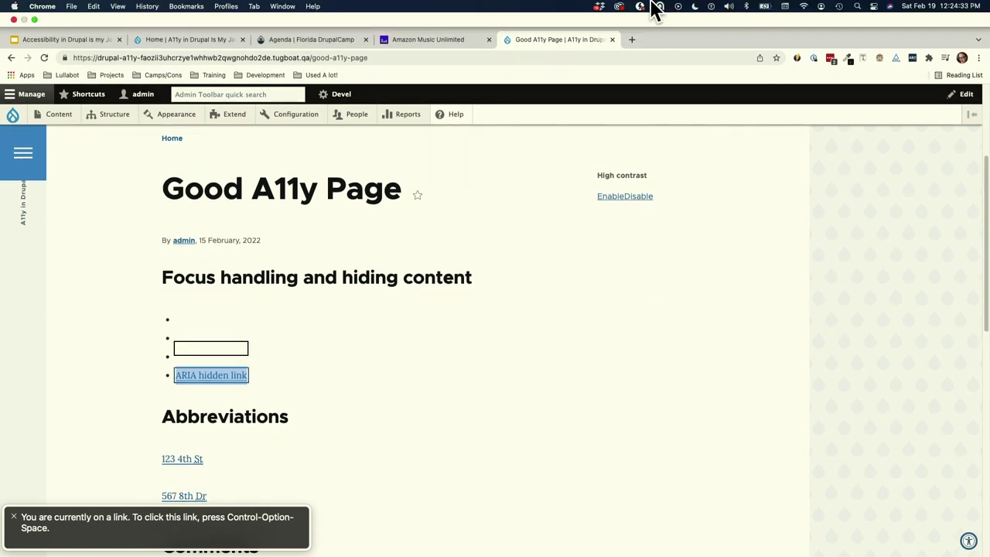
{"action": "left_click", "coordinate": [711, 7]}
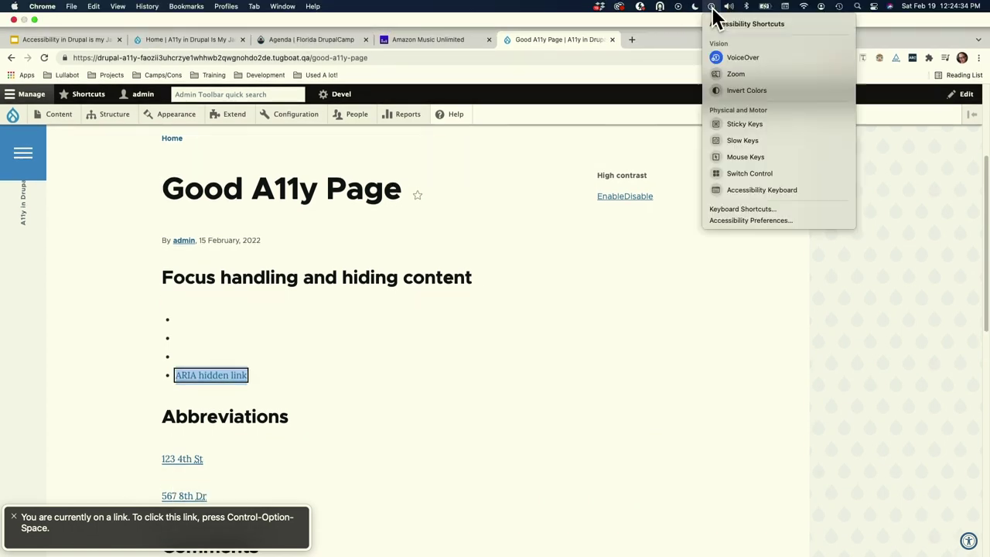
{"action": "left_click", "coordinate": [746, 58]}
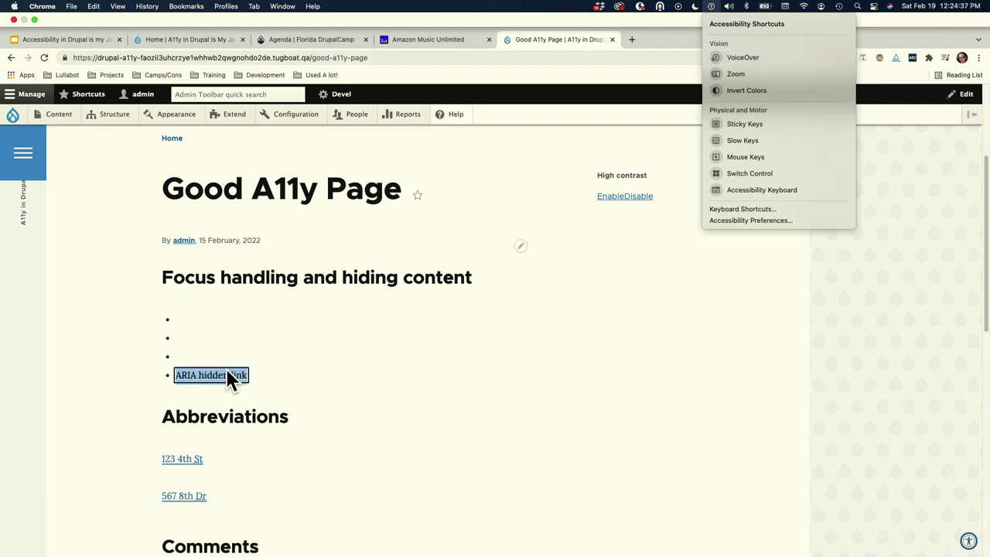
{"action": "right_click", "coordinate": [227, 374]}
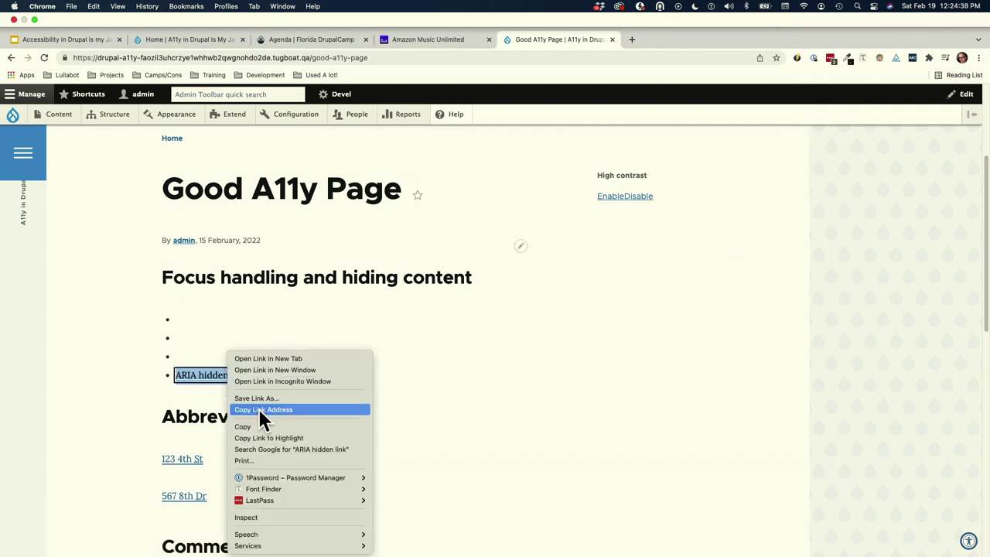
{"action": "left_click", "coordinate": [263, 516]}
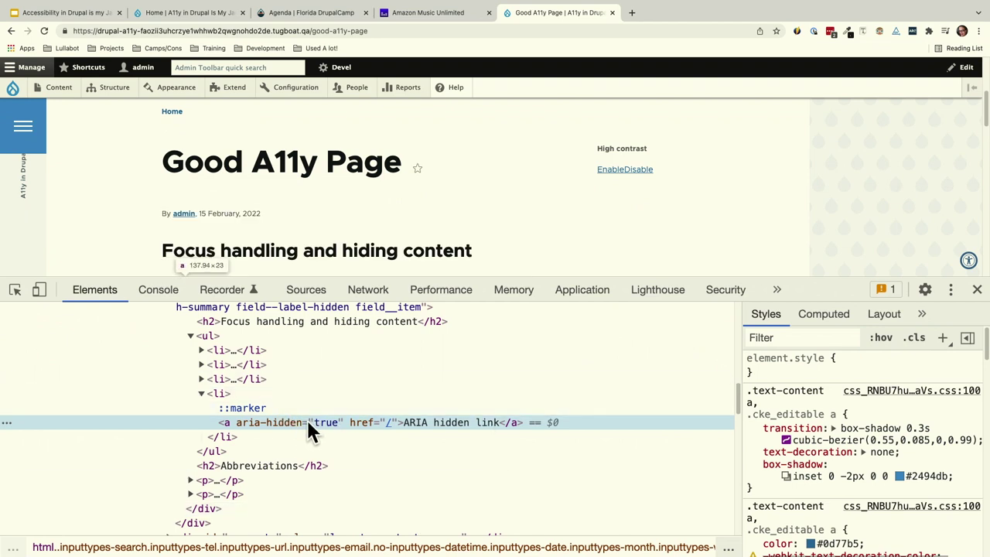
Expand the first list item's markup, select its visually-hidden link and examine the visually-hidden class's CSS rule.
{"action": "scroll", "coordinate": [497, 195], "scroll_direction": "down", "scroll_amount": 3}
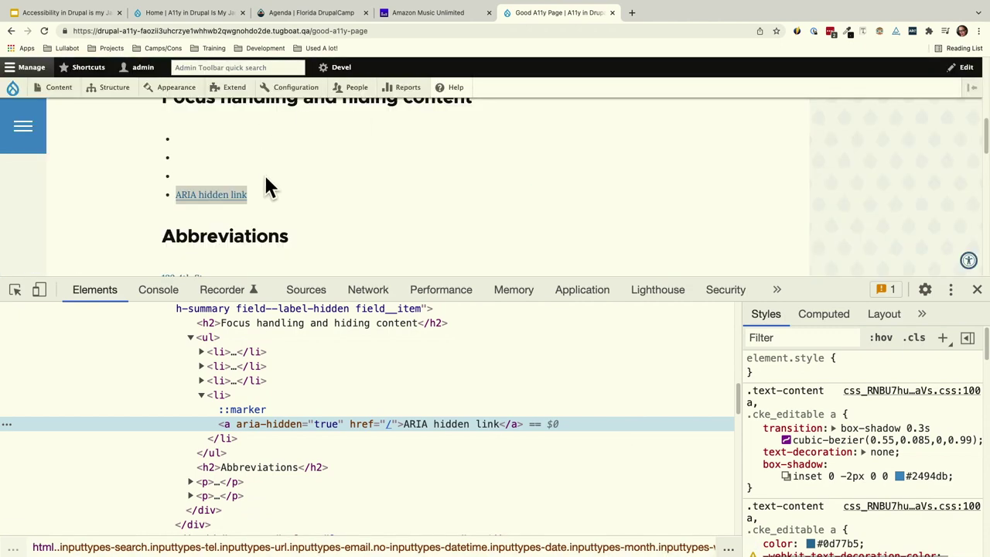
{"action": "left_click", "coordinate": [200, 352]}
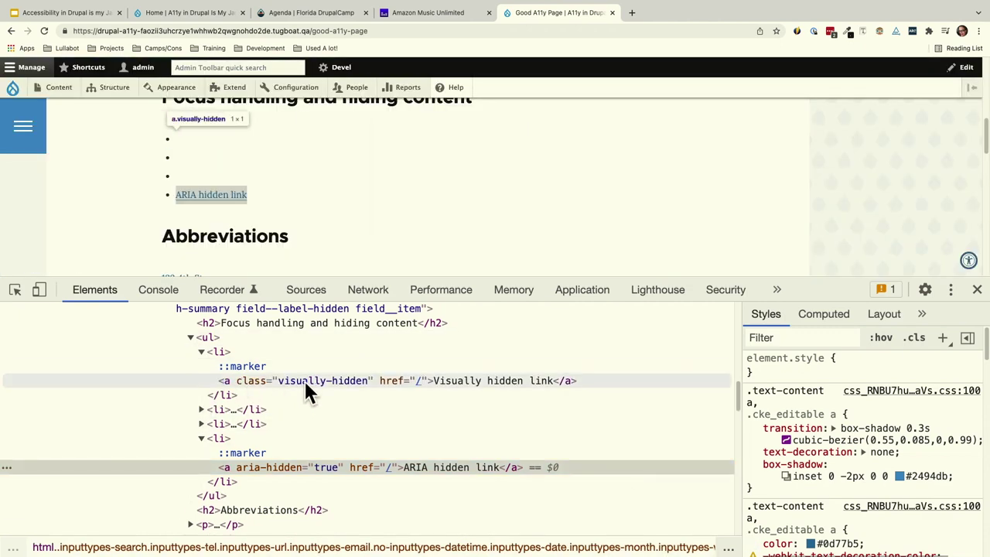
{"action": "left_click", "coordinate": [329, 381]}
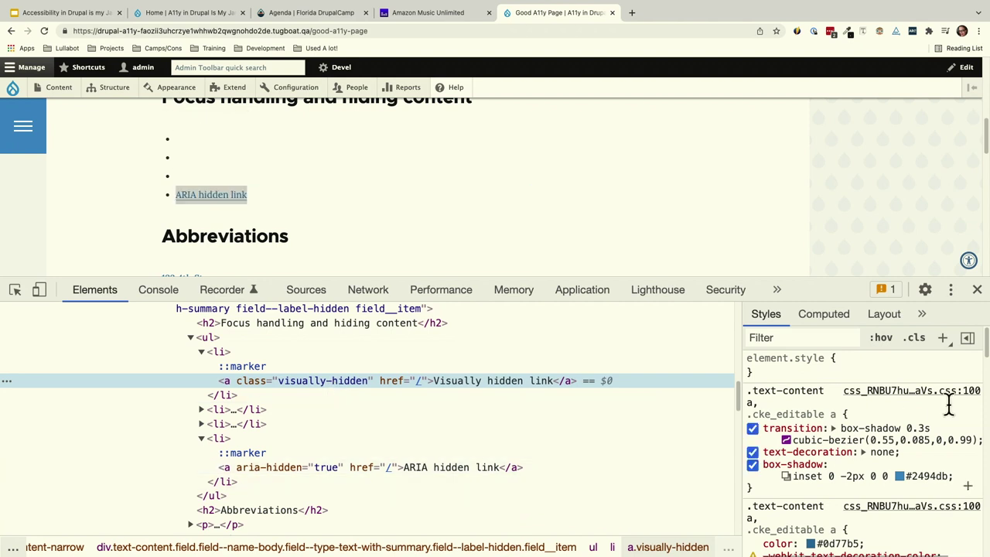
{"action": "scroll", "coordinate": [950, 406], "scroll_direction": "down", "scroll_amount": 4}
{"action": "scroll", "coordinate": [950, 408], "scroll_direction": "down", "scroll_amount": 3}
{"action": "scroll", "coordinate": [947, 400], "scroll_direction": "up", "scroll_amount": 2}
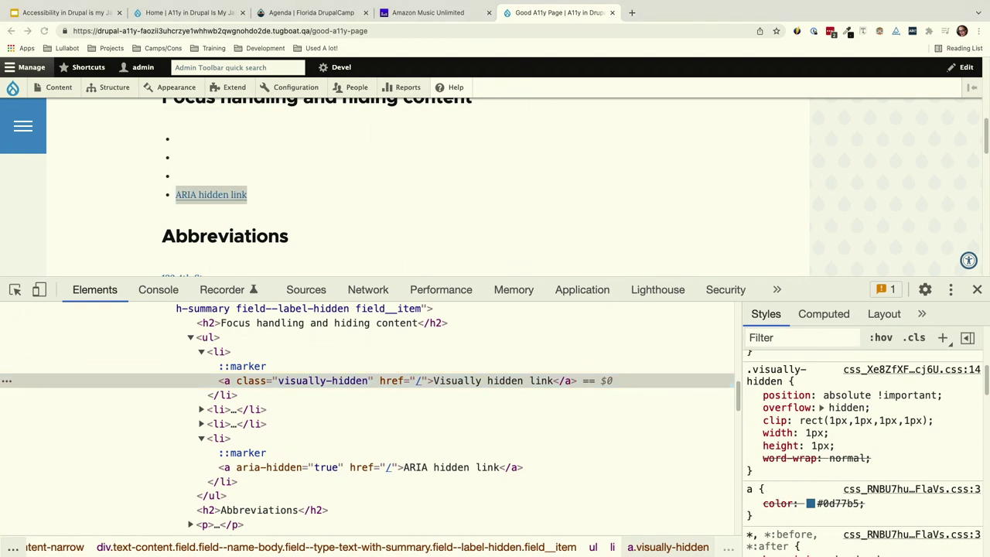
Switch to the Accessibility in Drupal presentation.
{"action": "left_click", "coordinate": [54, 13]}
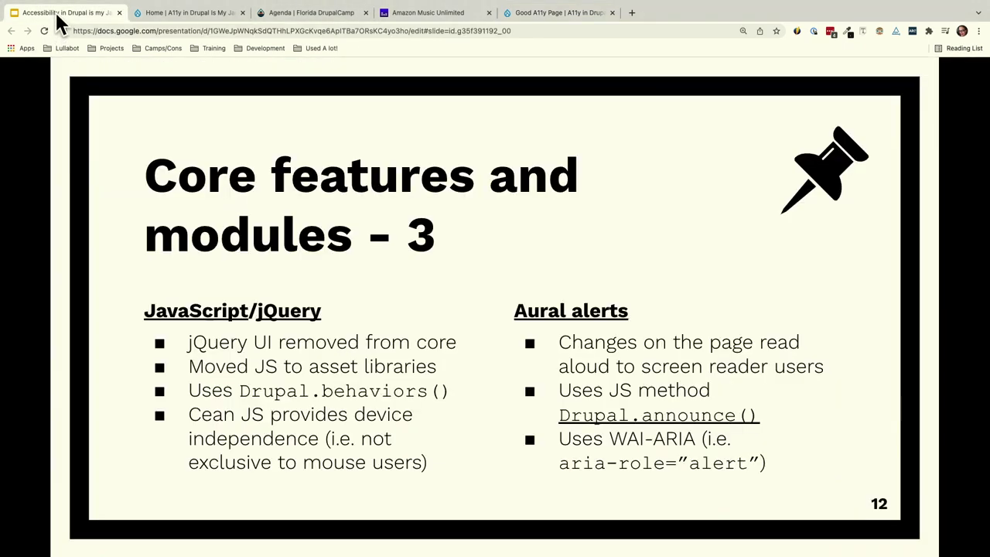
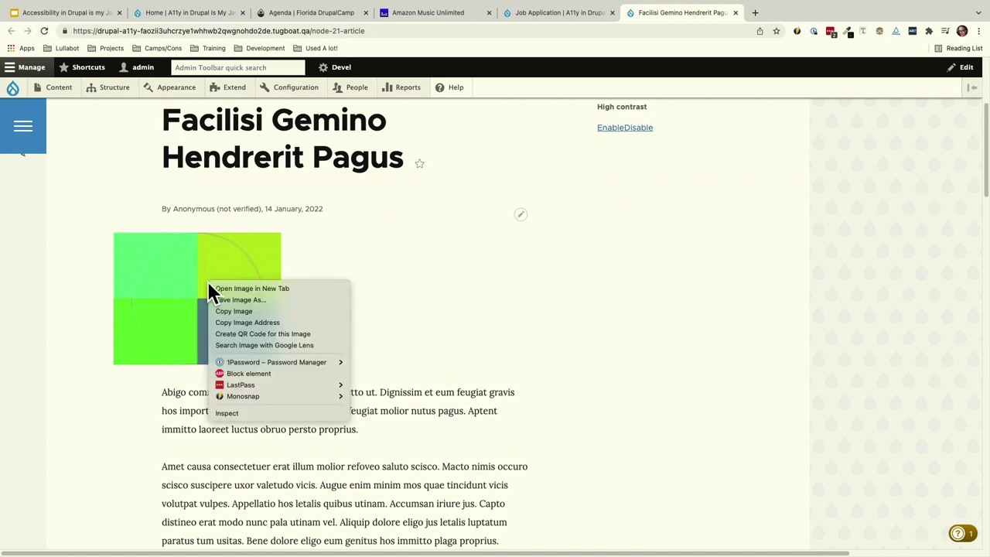
Inspect the article image's markup, including its alt text, in the developer tools.
{"action": "left_click", "coordinate": [232, 413]}
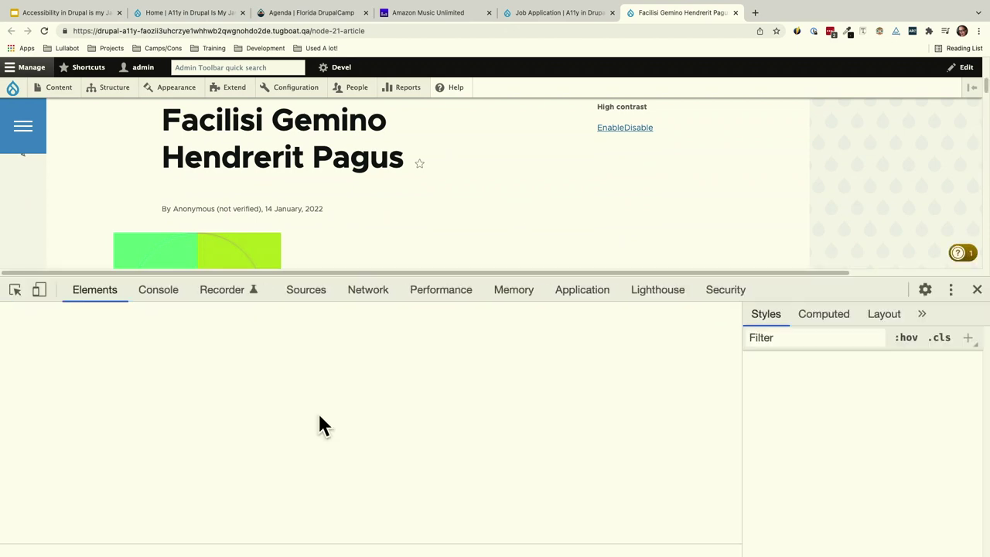
{"action": "mouse_move", "coordinate": [405, 387]}
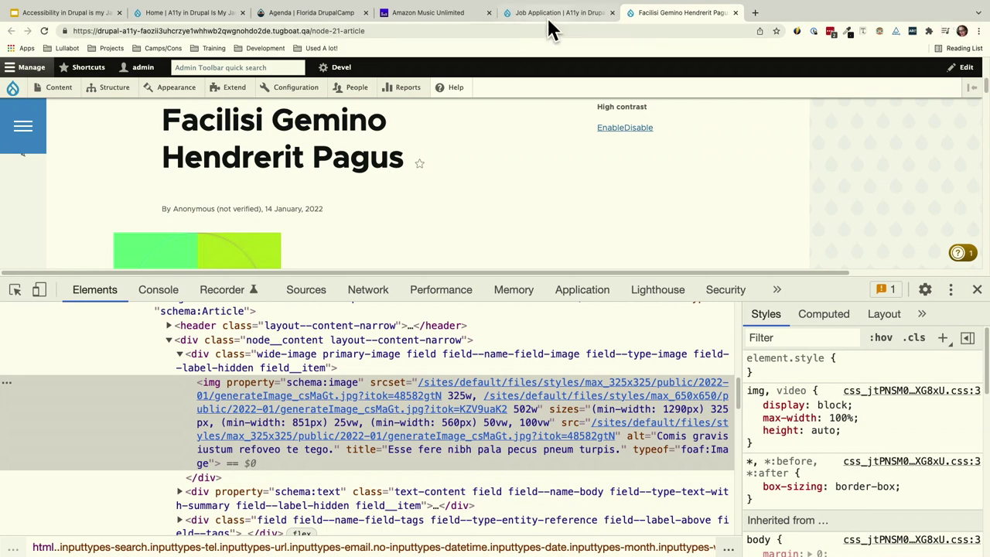
Turn on the responsive device preview and enlarge the page area above the developer tools to a viewport height of 531.
{"action": "left_click", "coordinate": [39, 289]}
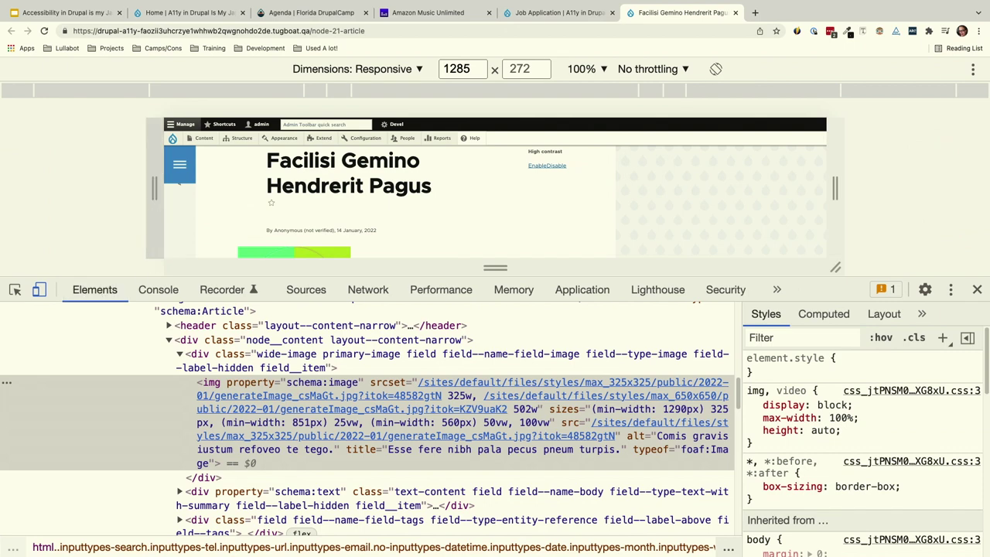
{"action": "left_click_drag", "start_coordinate": [795, 271], "coordinate": [781, 406]}
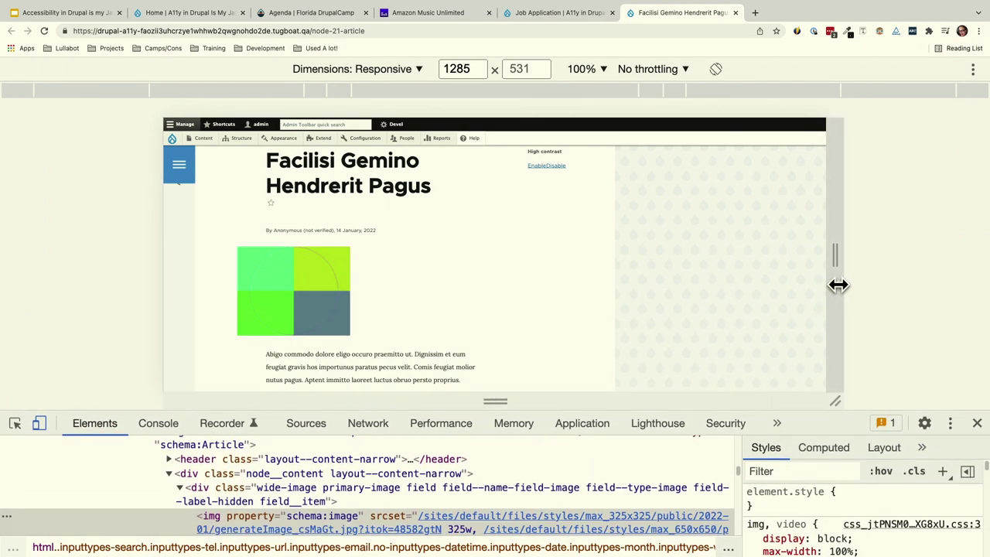
Narrow the responsive preview of the article to a width of 1012 and turn the device preview off.
{"action": "left_click_drag", "start_coordinate": [838, 252], "coordinate": [765, 254]}
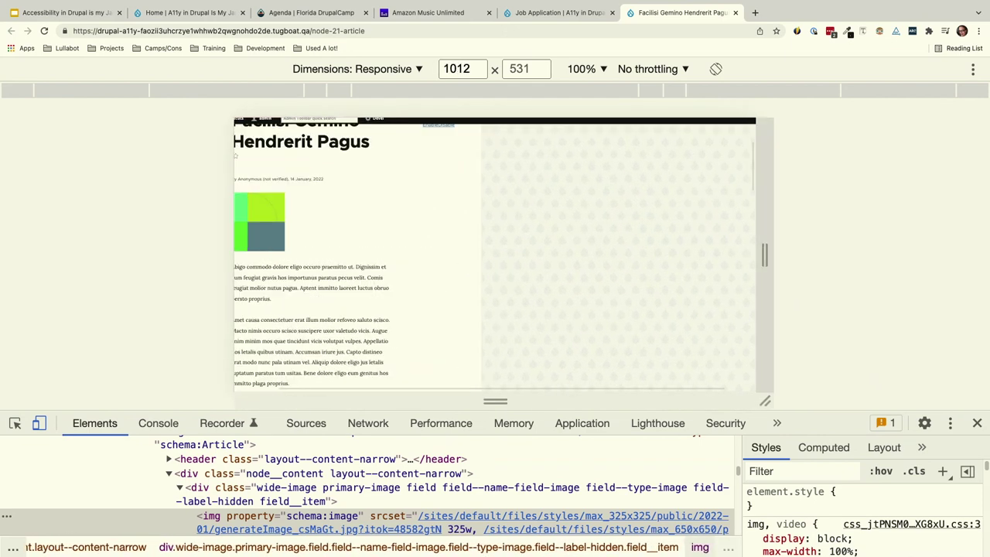
{"action": "left_click", "coordinate": [38, 423]}
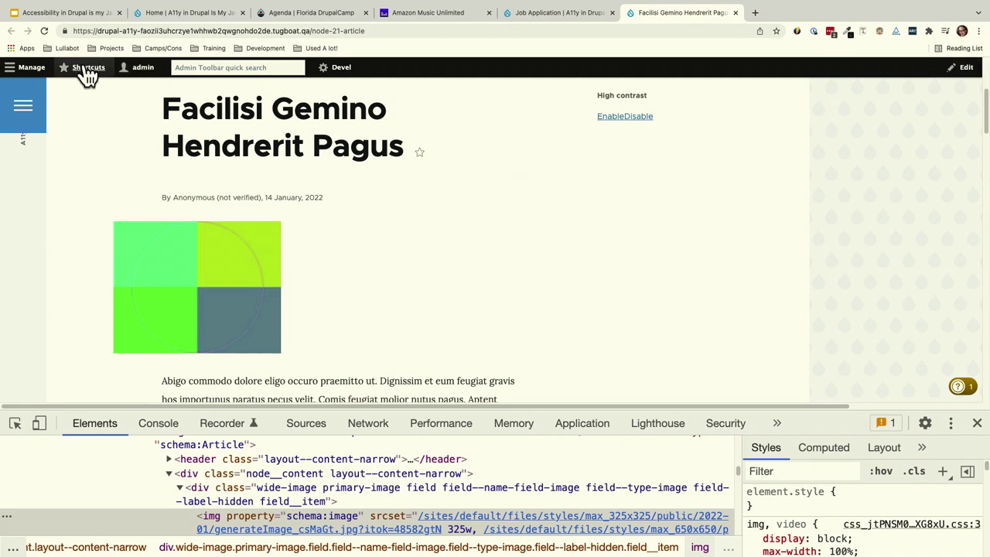
Show the Manage admin menu and open the form for adding a new Article.
{"action": "left_click", "coordinate": [11, 68]}
{"action": "mouse_move", "coordinate": [106, 94]}
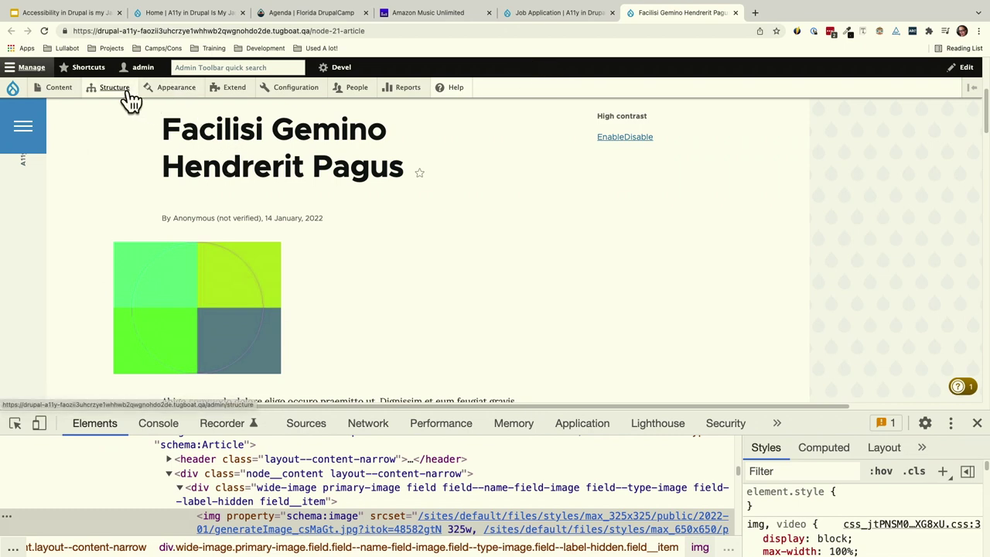
{"action": "mouse_move", "coordinate": [116, 116]}
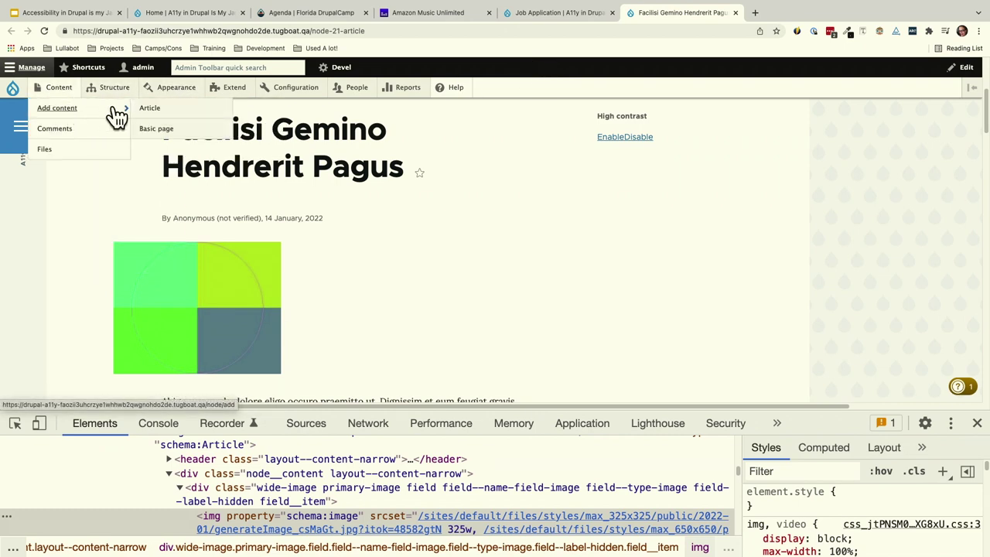
{"action": "left_click", "coordinate": [147, 109]}
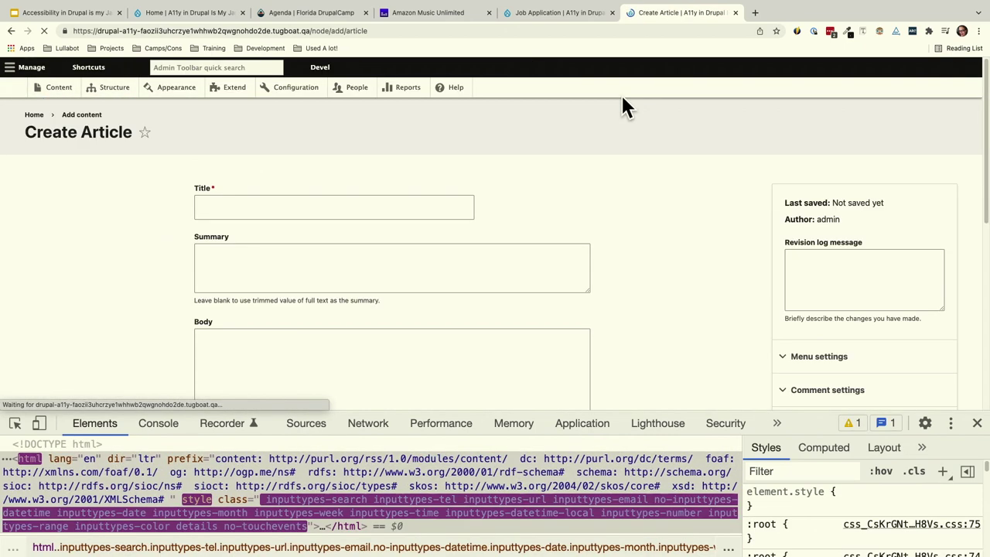
Set the text format of the new article's Body field to Restricted HTML 2.
{"action": "scroll", "coordinate": [435, 246], "scroll_direction": "down", "scroll_amount": 2}
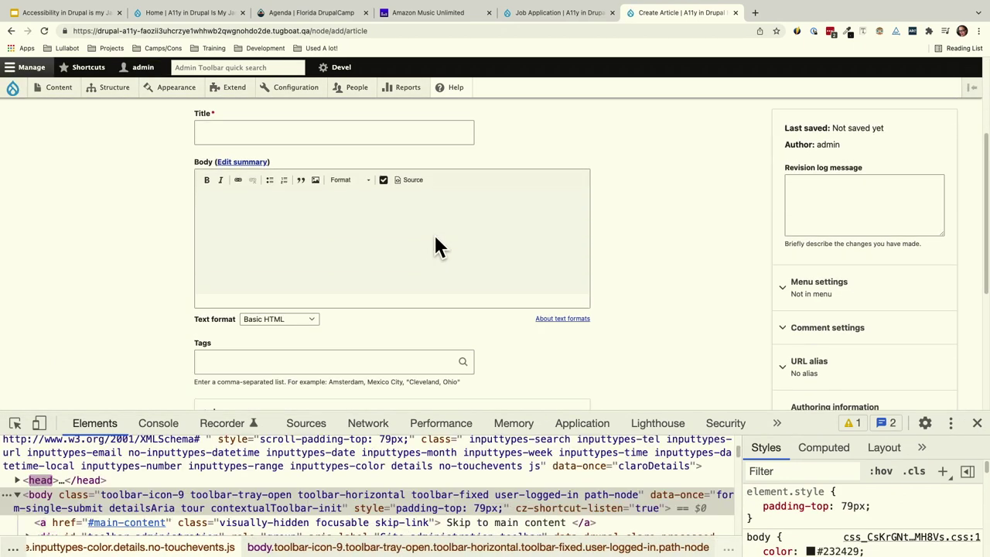
{"action": "scroll", "coordinate": [436, 246], "scroll_direction": "down", "scroll_amount": 1}
{"action": "scroll", "coordinate": [436, 248], "scroll_direction": "up", "scroll_amount": 1}
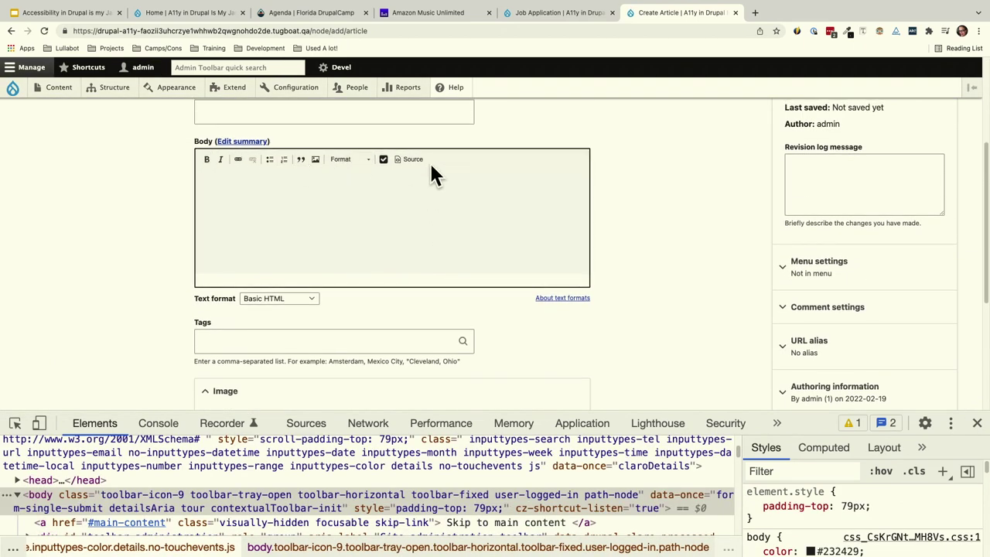
{"action": "left_click", "coordinate": [358, 221]}
{"action": "left_click", "coordinate": [302, 299]}
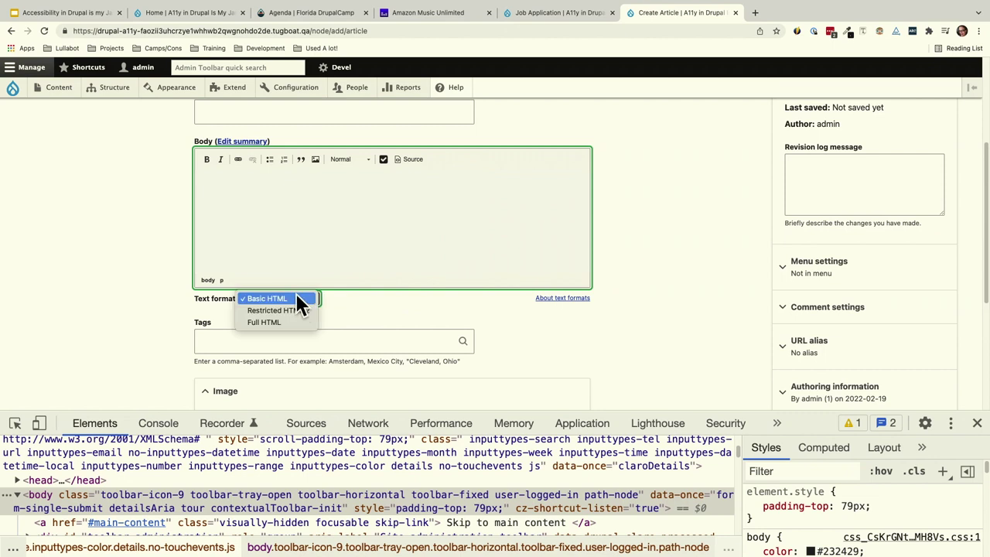
{"action": "left_click", "coordinate": [295, 310]}
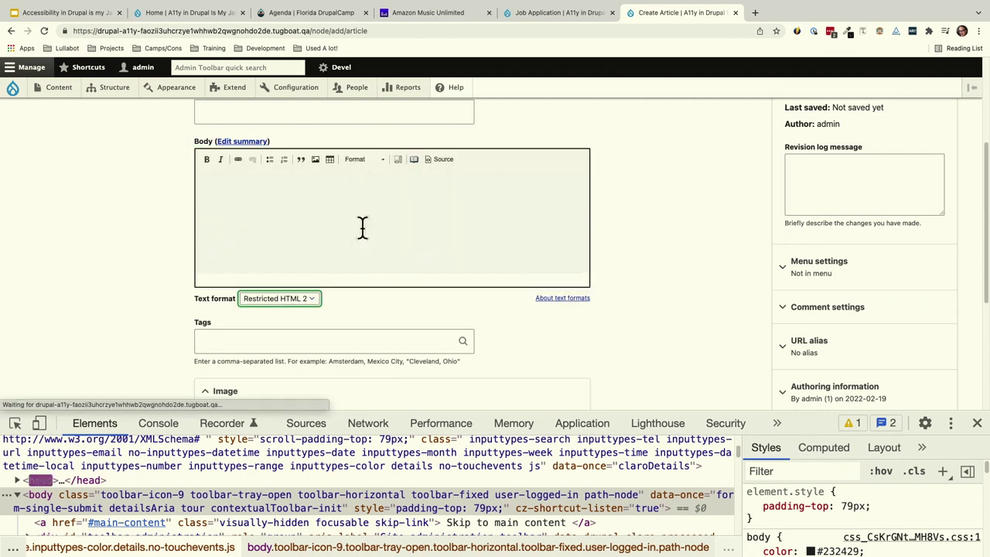
Enter "Hallo" in the article's Body field and select the word.
{"action": "left_click", "coordinate": [410, 199]}
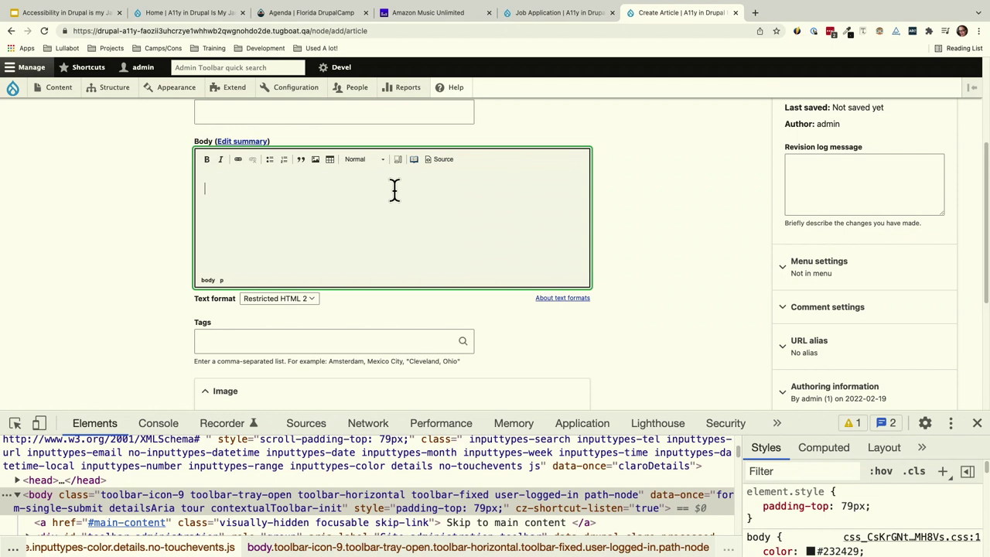
{"action": "type", "text": "Hallo"}
{"action": "left_click_drag", "start_coordinate": [265, 193], "coordinate": [198, 188]}
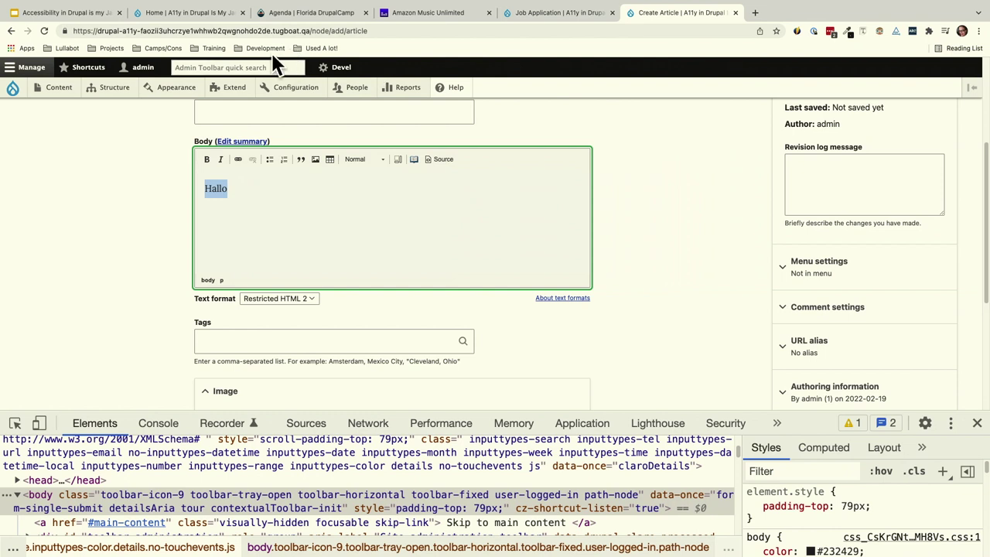
Open the Text formats and editors administration page in a new browser tab and switch to it.
{"action": "mouse_move", "coordinate": [305, 92]}
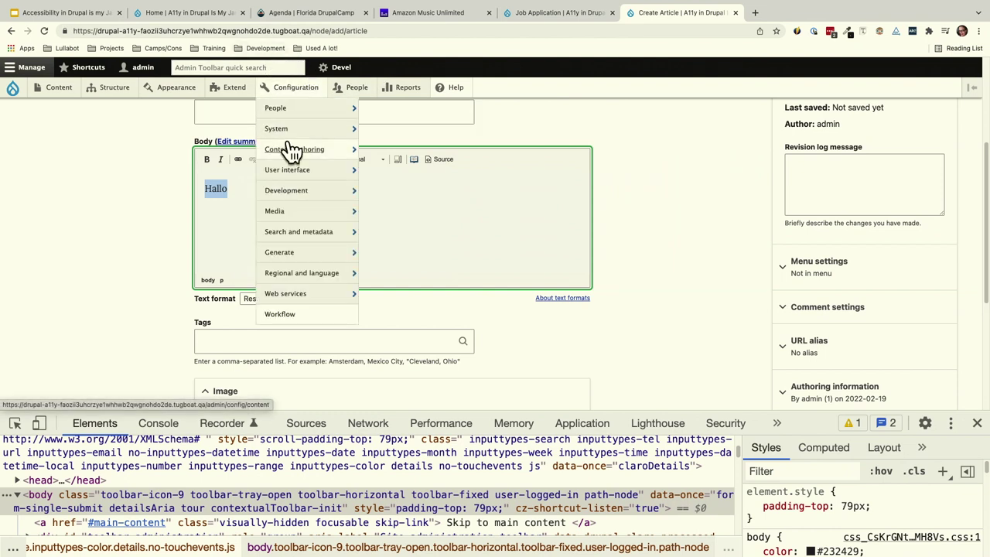
{"action": "mouse_move", "coordinate": [327, 155]}
{"action": "right_click", "coordinate": [376, 171]}
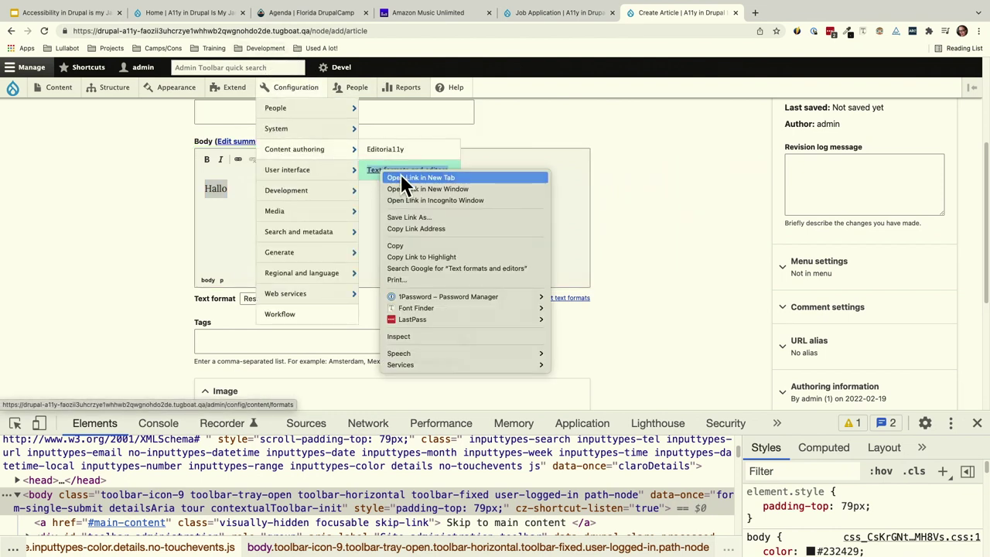
{"action": "left_click", "coordinate": [405, 179]}
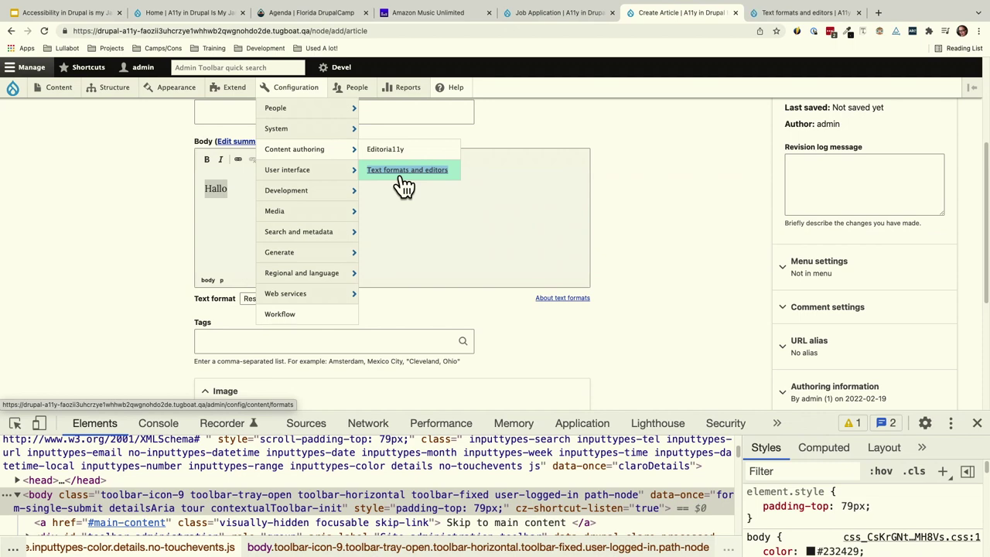
{"action": "left_click", "coordinate": [843, 14]}
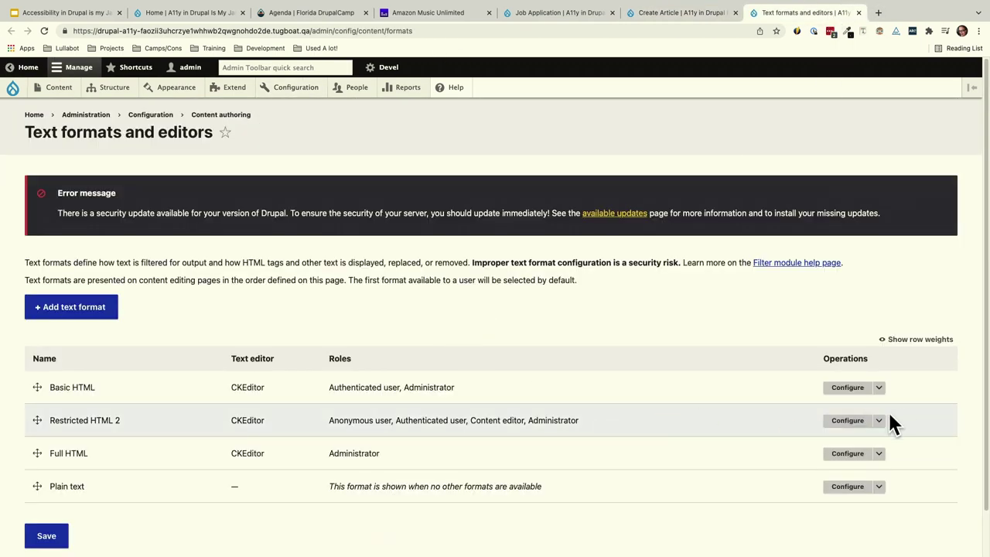
Open the configuration of the Restricted HTML 2 format and show the group names in its active toolbar.
{"action": "left_click", "coordinate": [842, 422]}
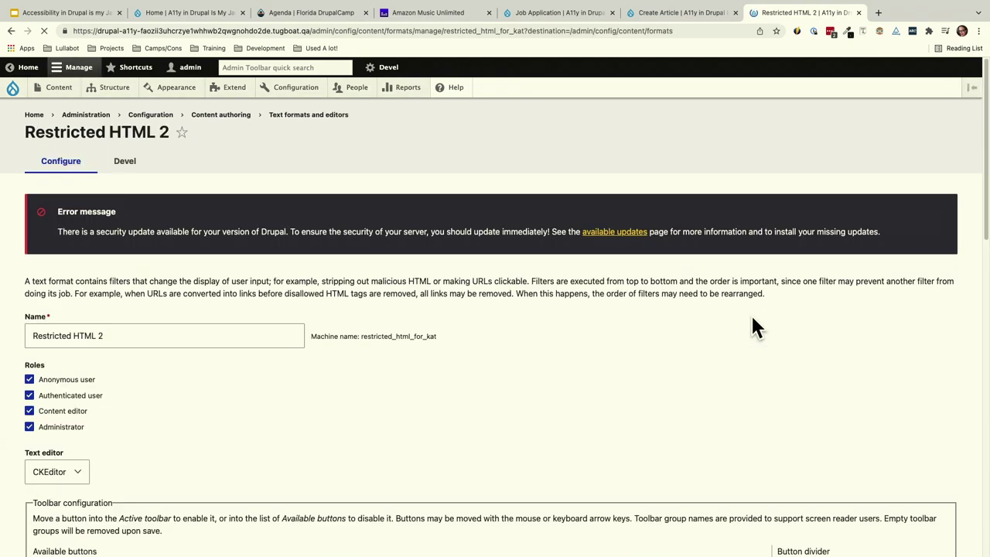
{"action": "scroll", "coordinate": [751, 313], "scroll_direction": "down", "scroll_amount": 1}
{"action": "scroll", "coordinate": [751, 317], "scroll_direction": "down", "scroll_amount": 5}
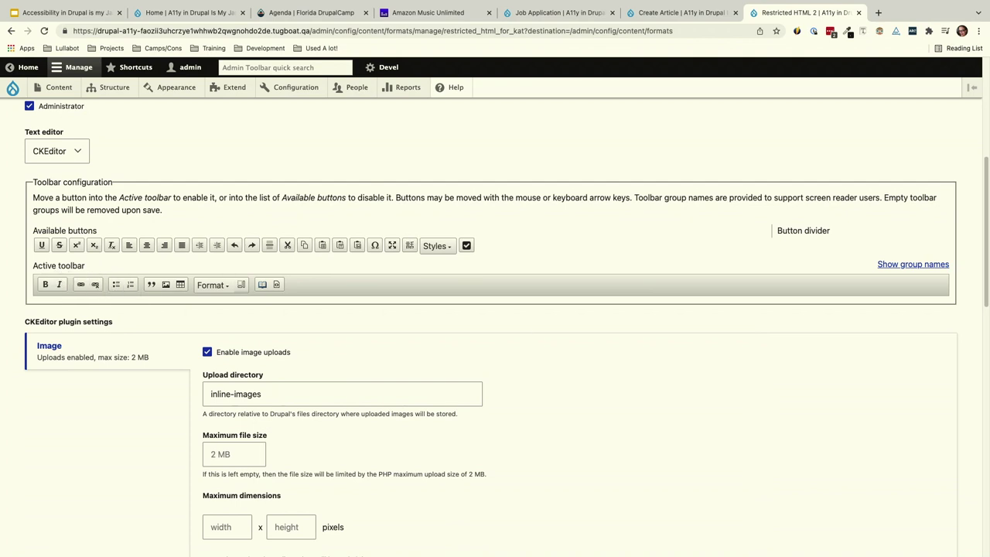
{"action": "left_click", "coordinate": [928, 265]}
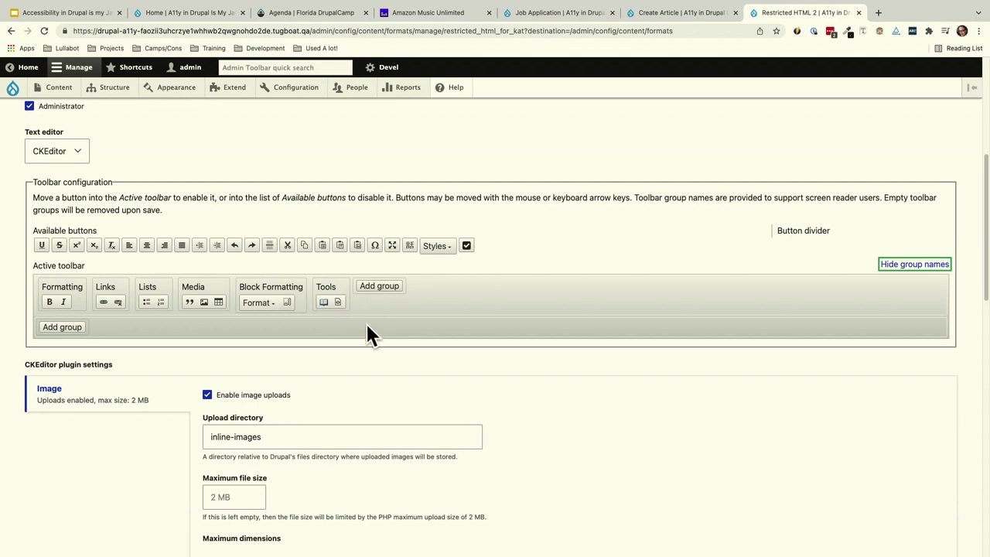
Examine the allowed HTML tags in the Restricted HTML 2 filter settings for limiting allowed tags and correcting faulty HTML.
{"action": "scroll", "coordinate": [398, 409], "scroll_direction": "down", "scroll_amount": 5}
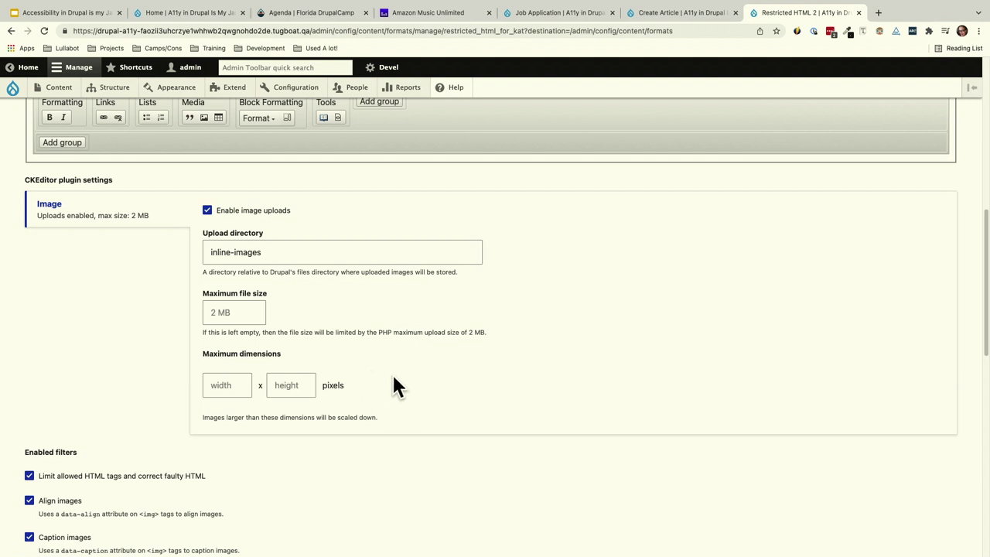
{"action": "scroll", "coordinate": [393, 379], "scroll_direction": "down", "scroll_amount": 10}
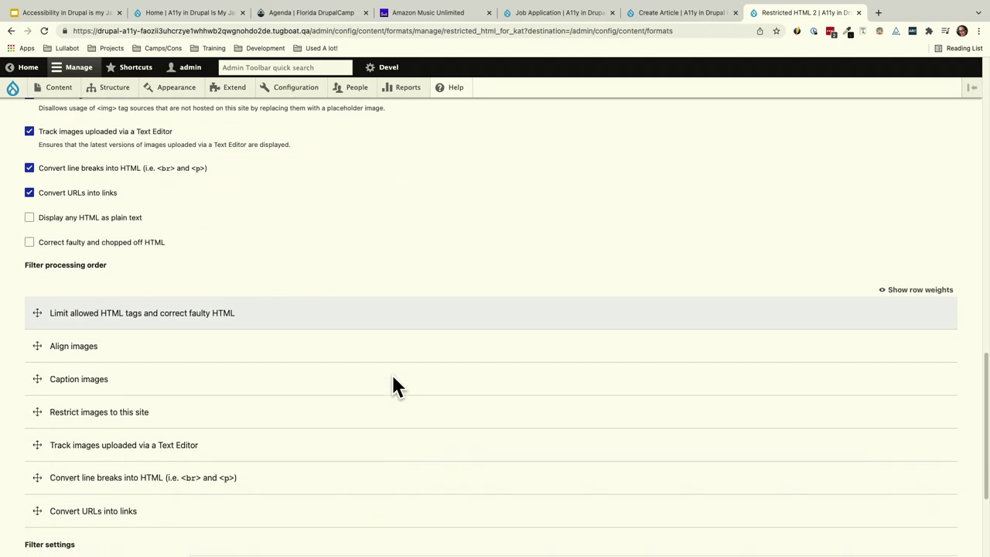
{"action": "scroll", "coordinate": [393, 380], "scroll_direction": "down", "scroll_amount": 5}
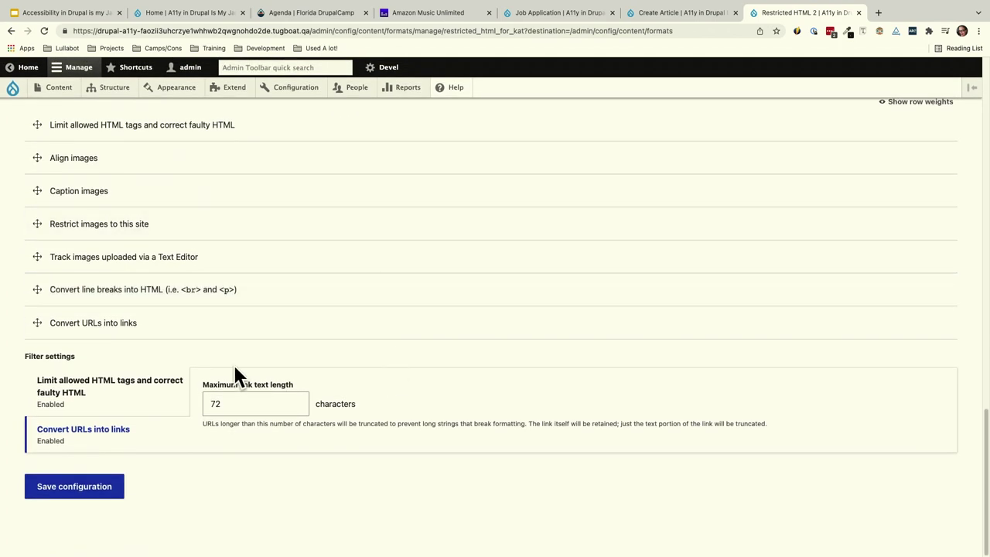
{"action": "left_click", "coordinate": [133, 400]}
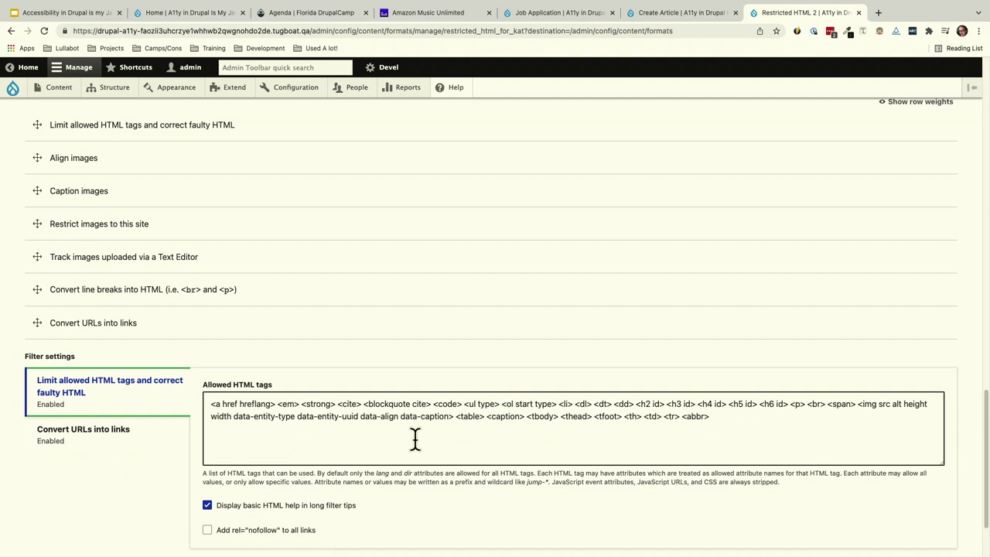
{"action": "scroll", "coordinate": [416, 438], "scroll_direction": "down", "scroll_amount": 2}
{"action": "left_click", "coordinate": [722, 325]}
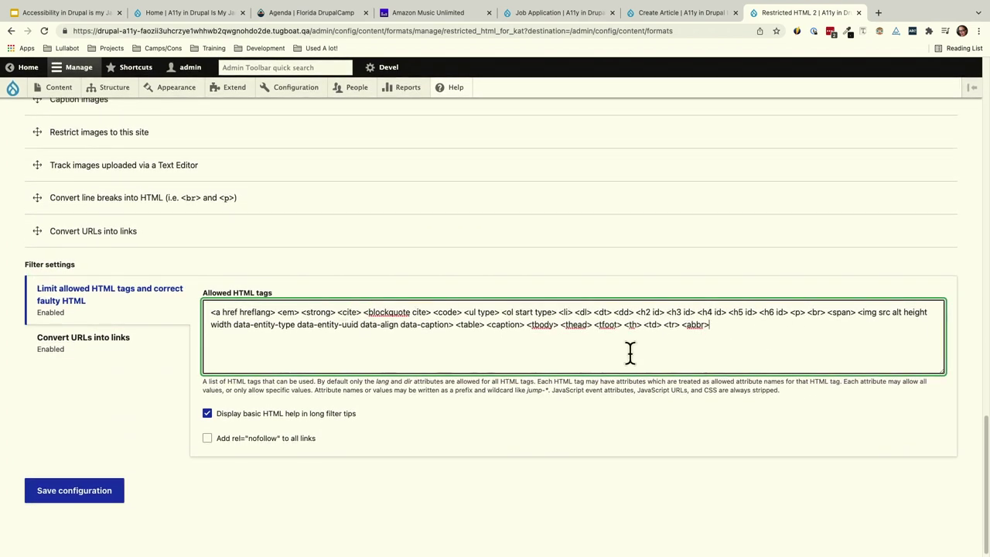
{"action": "scroll", "coordinate": [630, 354], "scroll_direction": "up", "scroll_amount": 10}
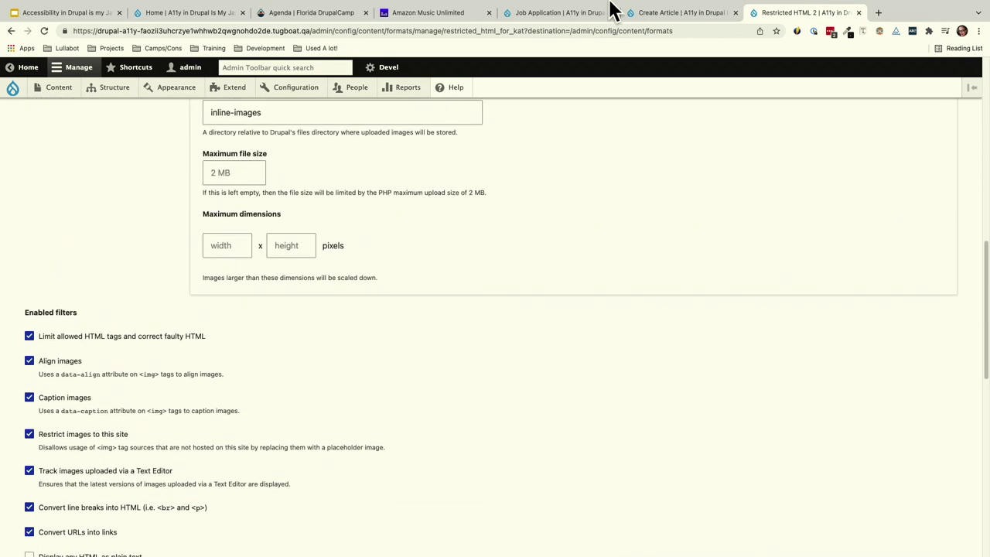
Switch to the Accessibility in Drupal presentation and advance to slide 14, on Views and inline form errors.
{"action": "left_click", "coordinate": [96, 13]}
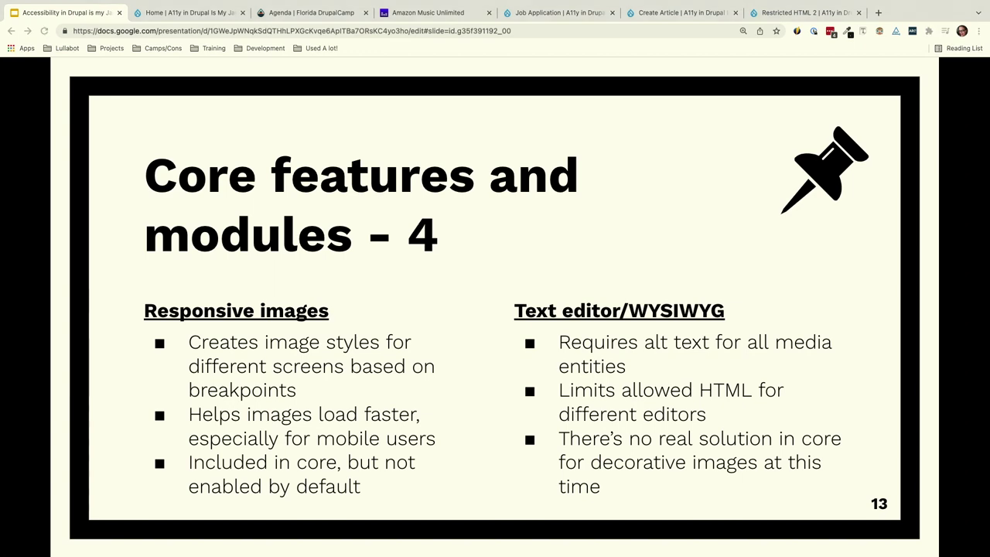
{"action": "key", "text": "Right"}
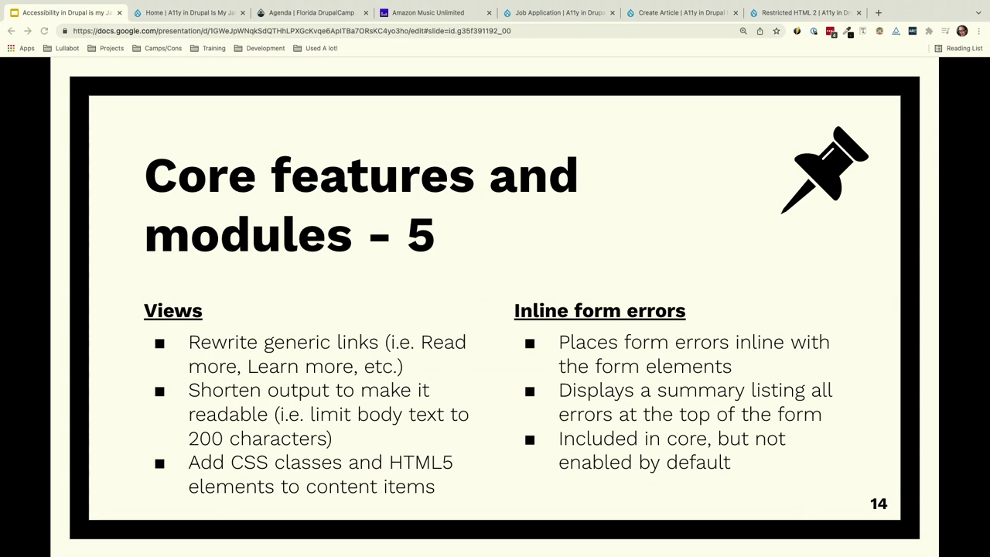
Return to the Restricted HTML 2 browser tab and go to the demo site's home page with its article teasers.
{"action": "left_click", "coordinate": [799, 14]}
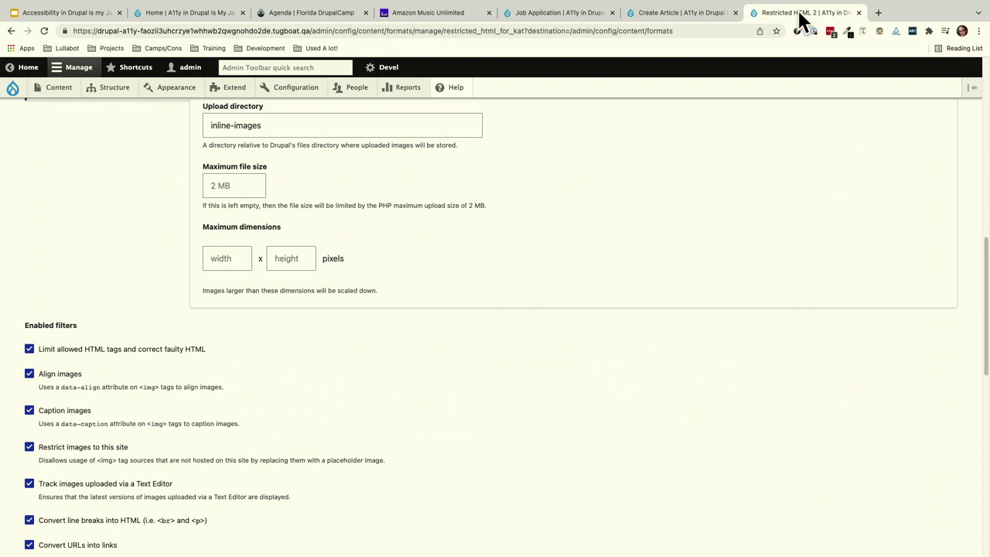
{"action": "left_click", "coordinate": [47, 93]}
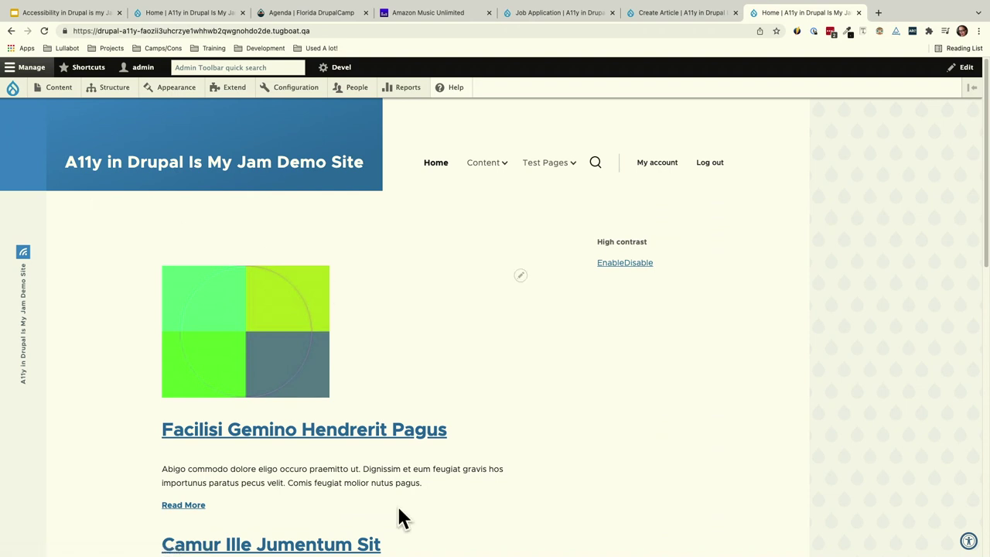
{"action": "scroll", "coordinate": [399, 514], "scroll_direction": "down", "scroll_amount": 2}
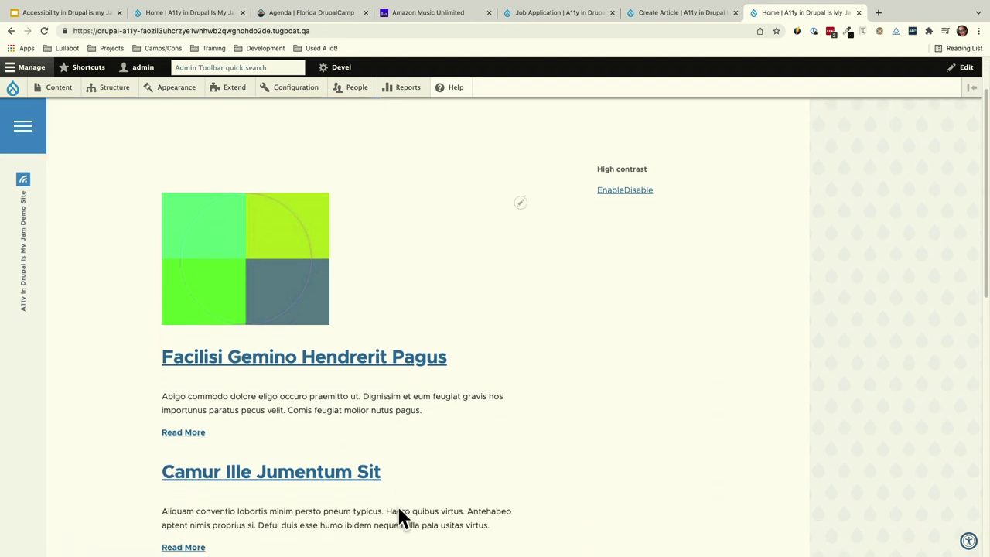
{"action": "scroll", "coordinate": [398, 515], "scroll_direction": "down", "scroll_amount": 1}
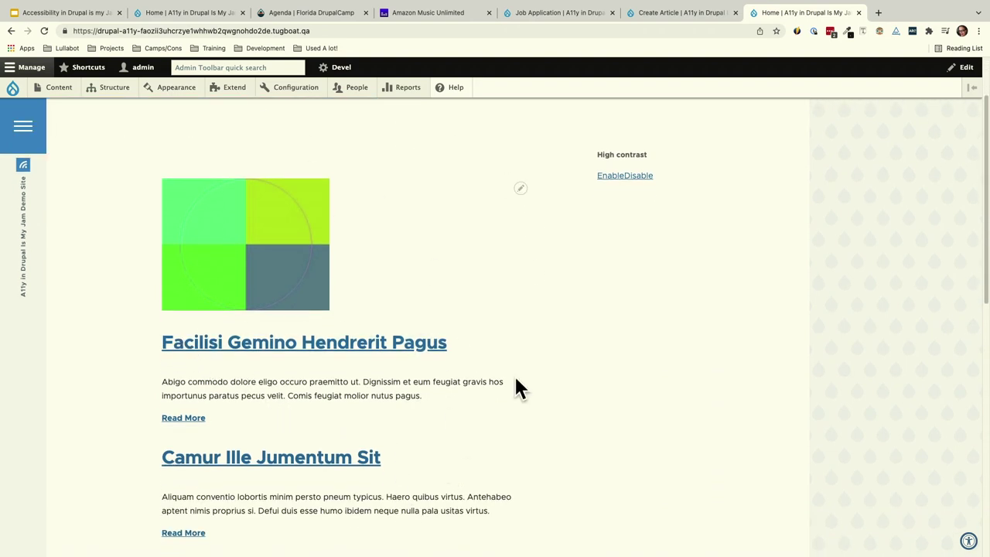
Inspect the Read More link of the Facilisi Gemino Hendrerit Pagus teaser, including its aria-label, in the developer tools.
{"action": "right_click", "coordinate": [186, 424]}
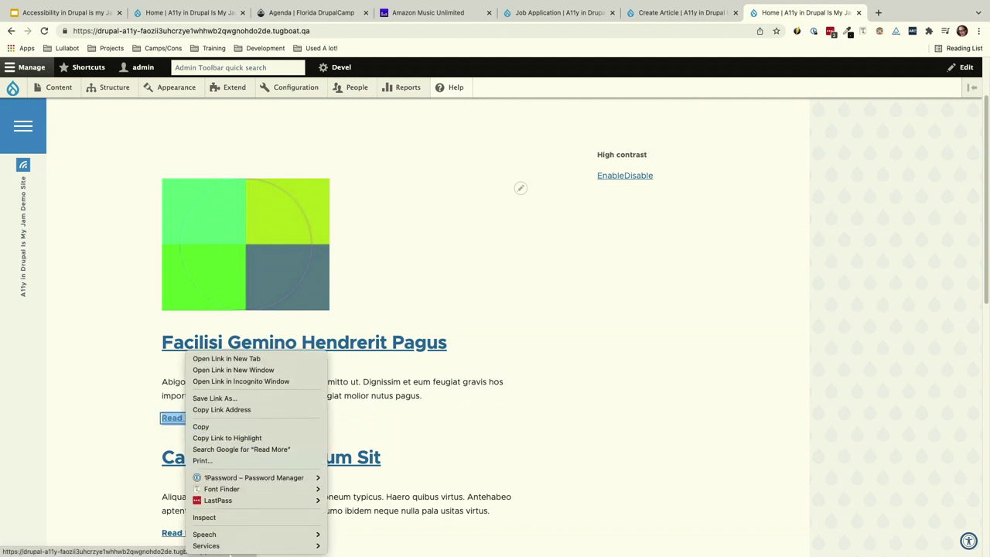
{"action": "left_click", "coordinate": [232, 517]}
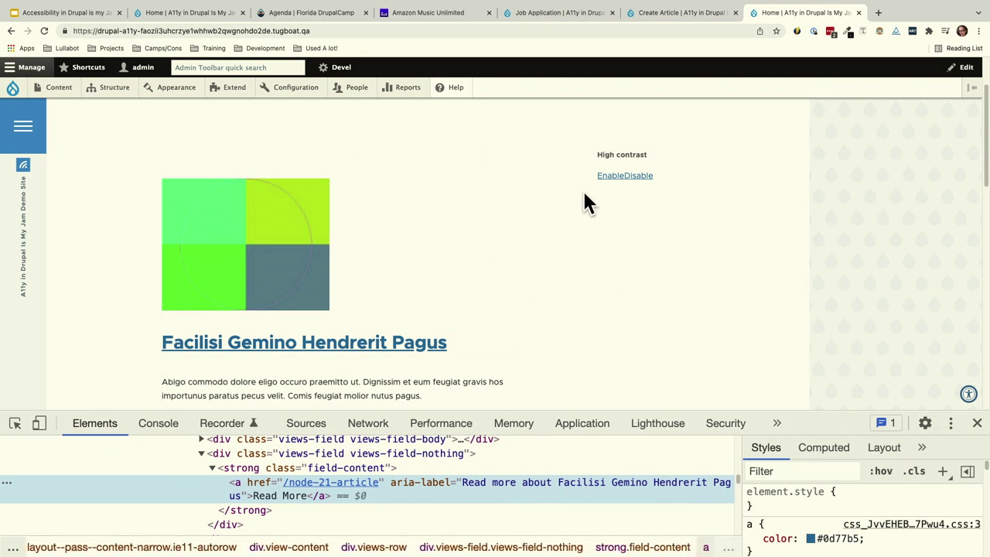
{"action": "scroll", "coordinate": [592, 201], "scroll_direction": "up", "scroll_amount": 1}
{"action": "scroll", "coordinate": [592, 194], "scroll_direction": "up", "scroll_amount": 3}
{"action": "scroll", "coordinate": [591, 195], "scroll_direction": "down", "scroll_amount": 4}
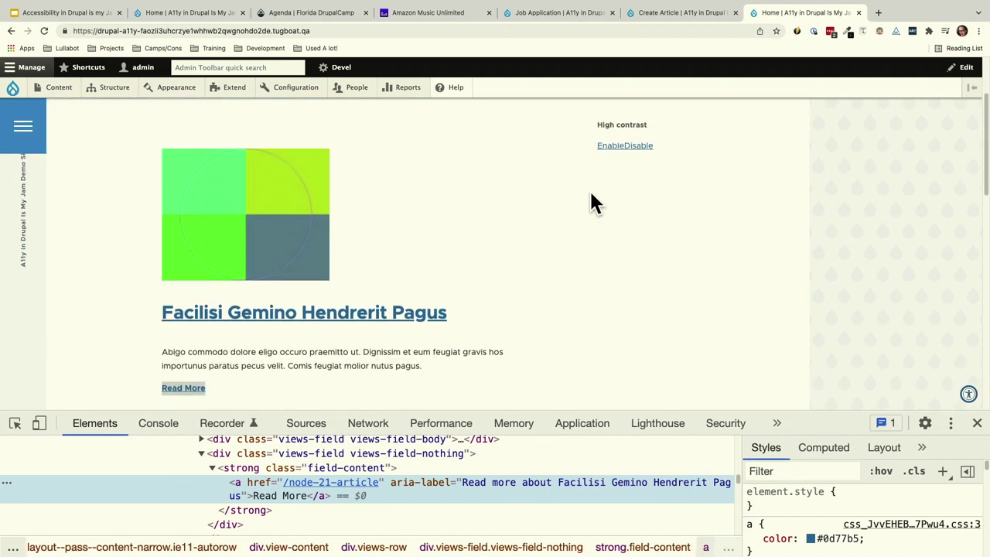
{"action": "scroll", "coordinate": [592, 203], "scroll_direction": "up", "scroll_amount": 1}
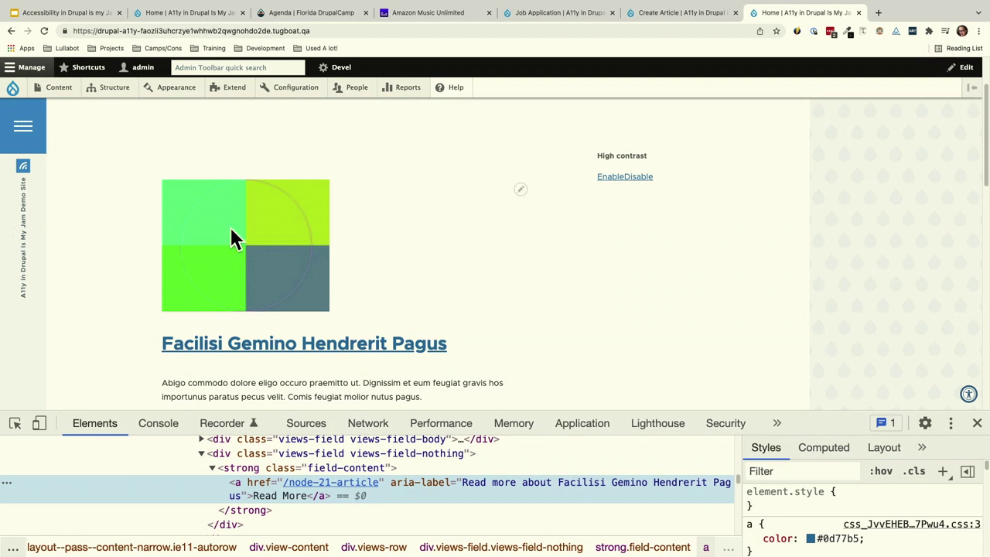
{"action": "scroll", "coordinate": [513, 138], "scroll_direction": "up", "scroll_amount": 3}
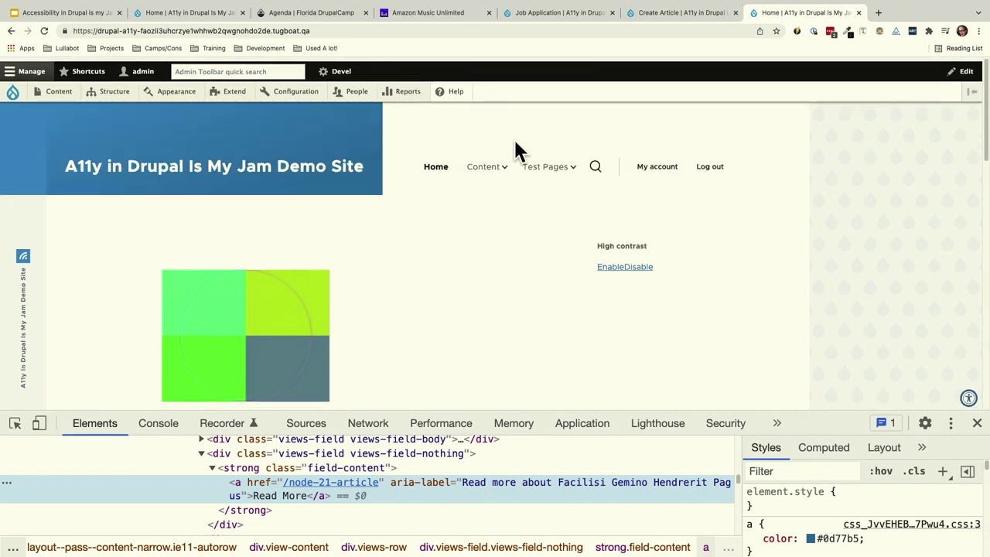
Open the Job Application test page and enter "fdad" as the Job Title.
{"action": "mouse_move", "coordinate": [574, 176]}
{"action": "left_click", "coordinate": [539, 285]}
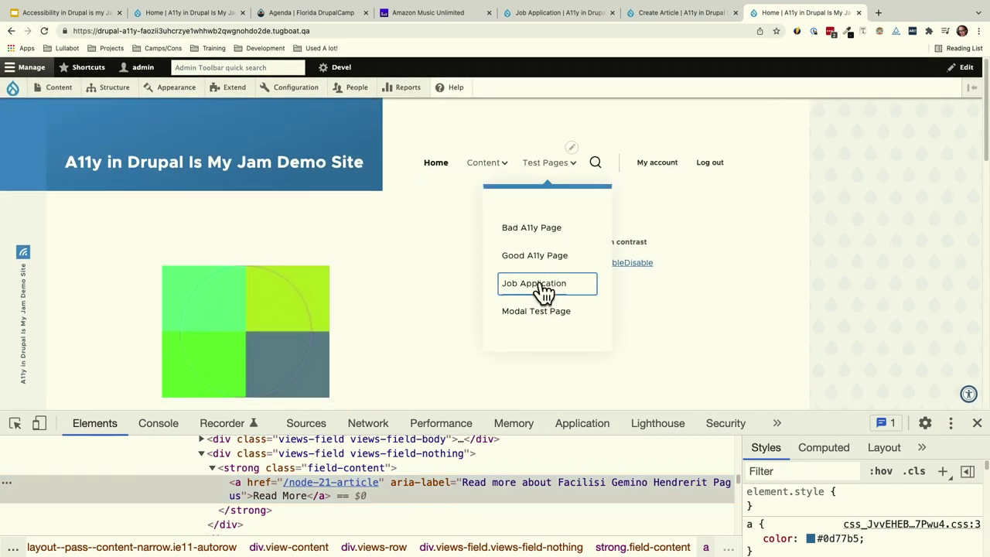
{"action": "scroll", "coordinate": [628, 289], "scroll_direction": "down", "scroll_amount": 5}
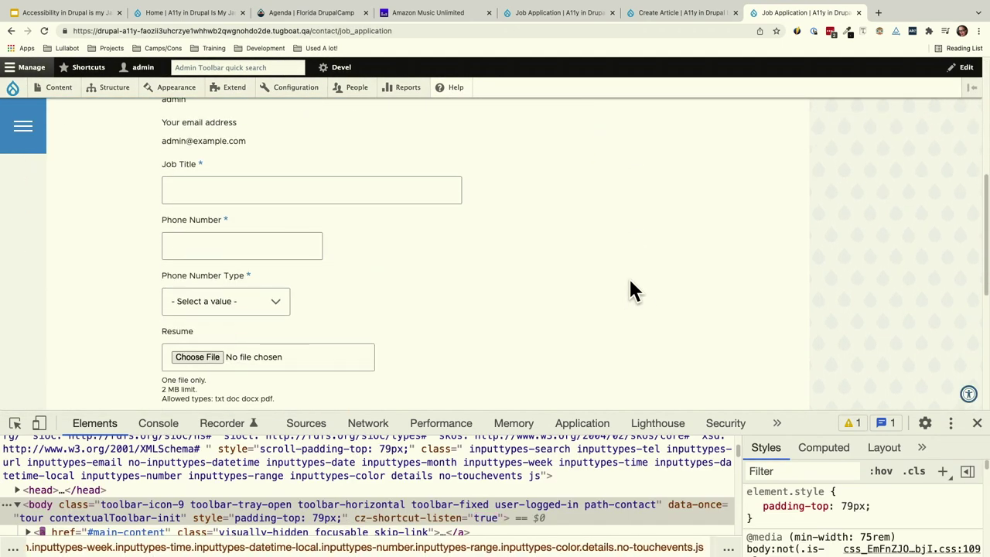
{"action": "left_click", "coordinate": [320, 193]}
{"action": "type", "text": "fdad"}
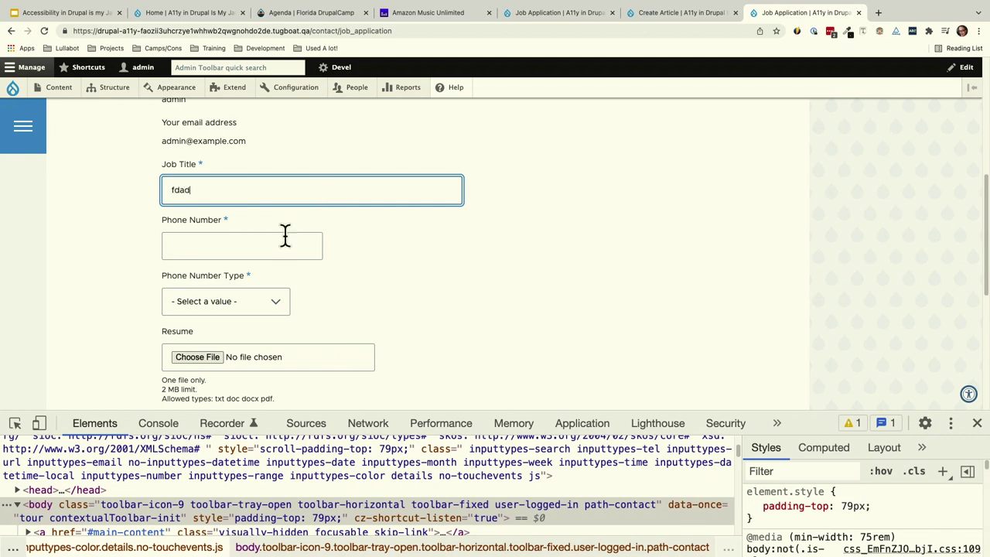
Fill in the Phone Number field and submit the job application without choosing a Phone Number Type.
{"action": "left_click", "coordinate": [272, 243]}
{"action": "type", "text": "f"}
{"action": "key", "text": "BackSpace"}
{"action": "type", "text": "7777"}
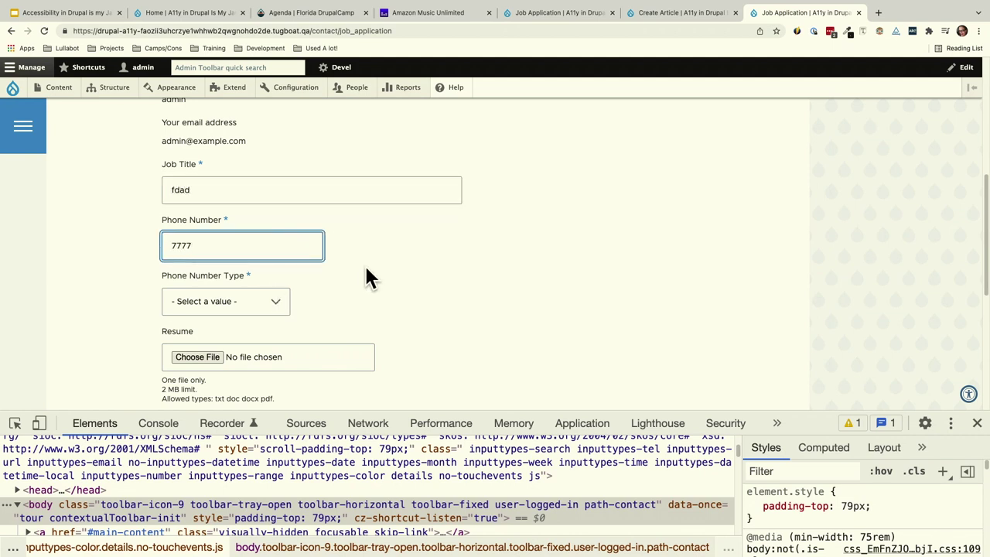
{"action": "scroll", "coordinate": [366, 271], "scroll_direction": "down", "scroll_amount": 3}
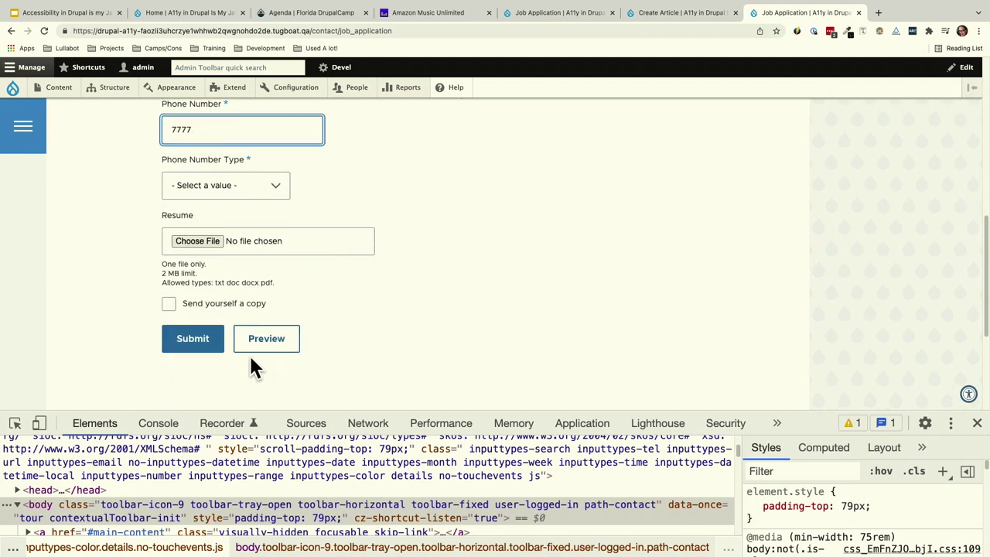
{"action": "left_click", "coordinate": [213, 344]}
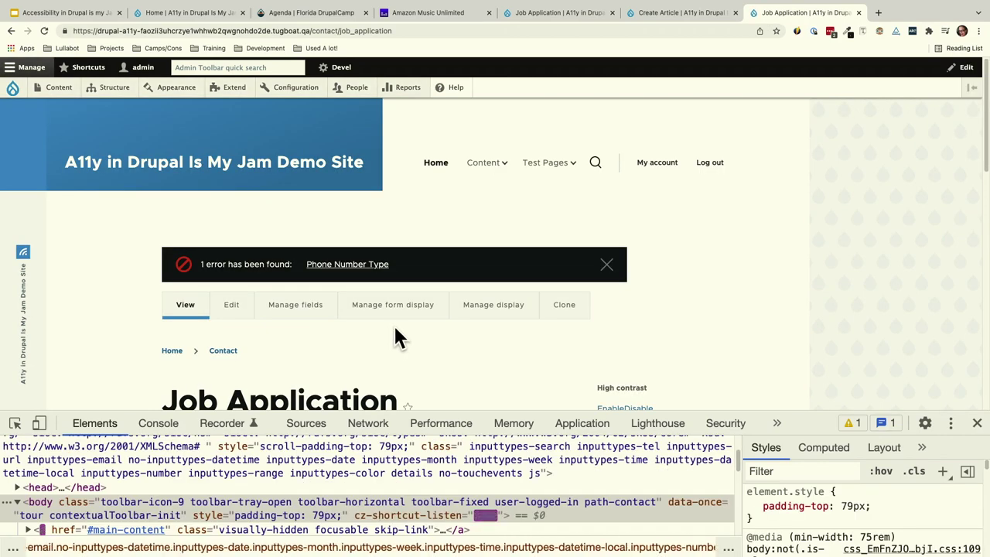
Follow the error summary's Phone Number Type link to that field and examine its inline error message.
{"action": "left_click", "coordinate": [386, 263]}
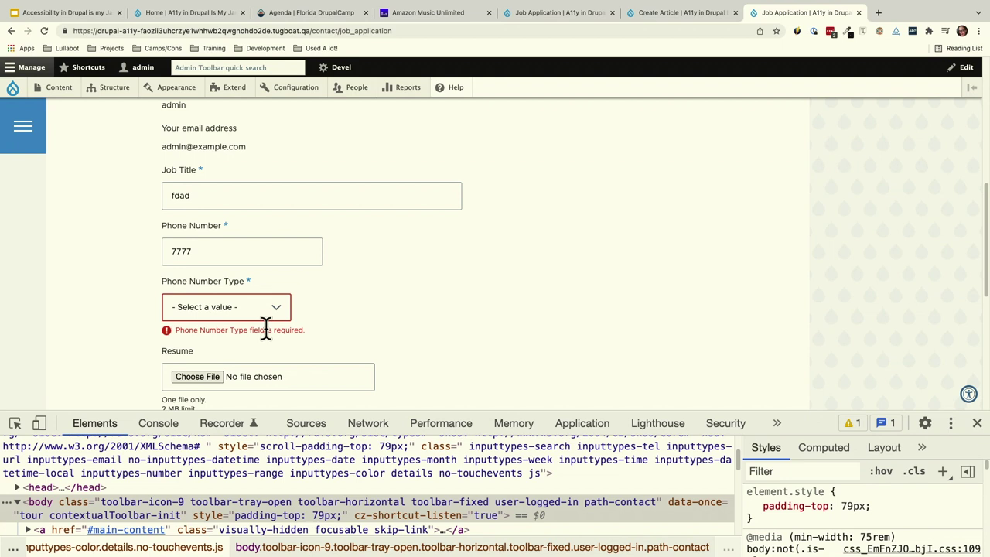
{"action": "scroll", "coordinate": [566, 178], "scroll_direction": "up", "scroll_amount": 3}
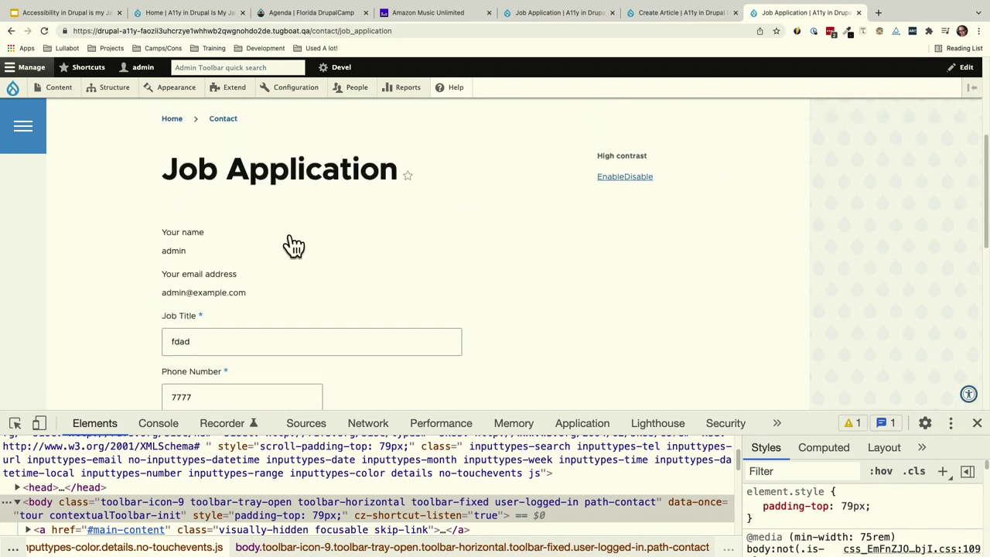
{"action": "scroll", "coordinate": [294, 245], "scroll_direction": "down", "scroll_amount": 2}
{"action": "scroll", "coordinate": [294, 245], "scroll_direction": "down", "scroll_amount": 1}
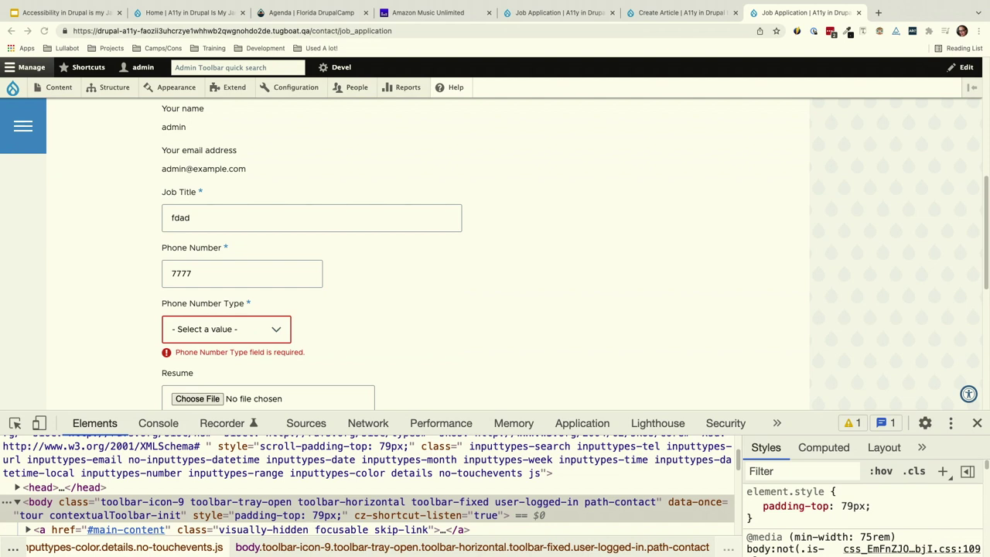
Open the Contact forms administration page in the site's structure settings.
{"action": "left_click", "coordinate": [112, 91]}
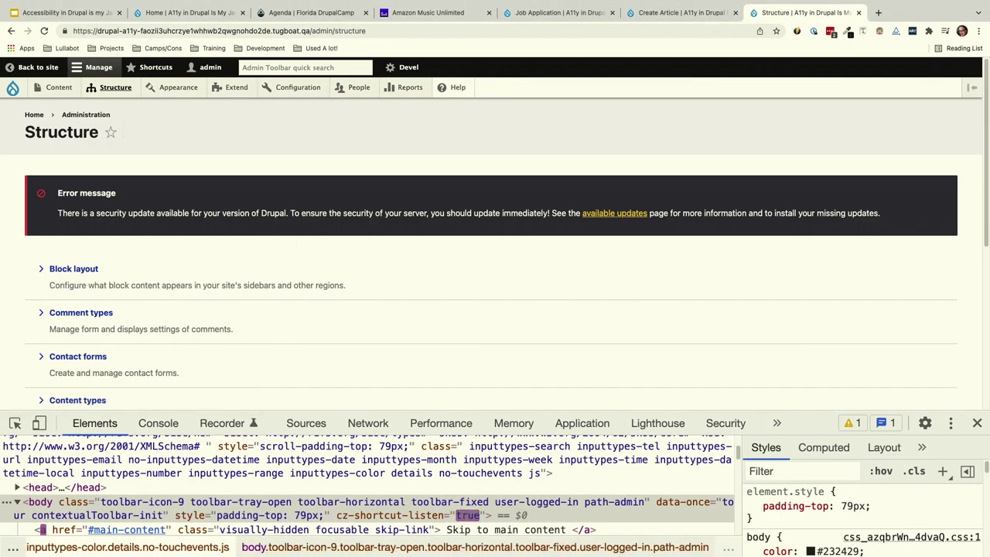
{"action": "mouse_move", "coordinate": [116, 91]}
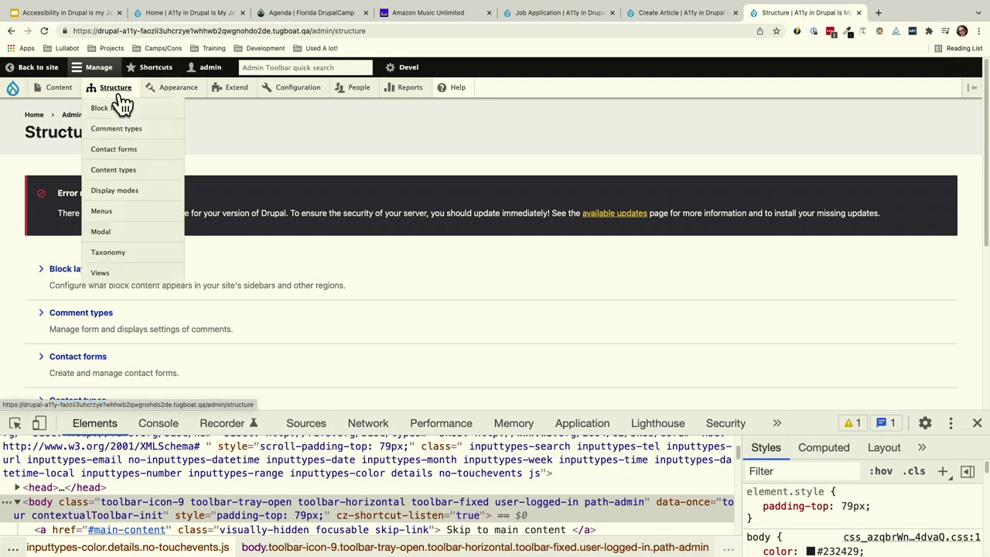
{"action": "mouse_move", "coordinate": [126, 177]}
{"action": "left_click", "coordinate": [122, 151]}
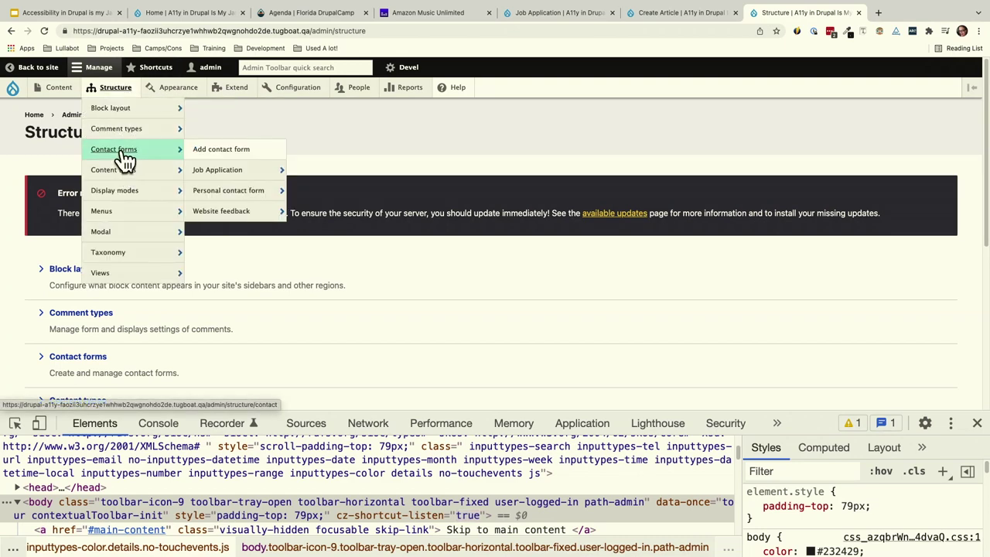
{"action": "scroll", "coordinate": [507, 317], "scroll_direction": "down", "scroll_amount": 2}
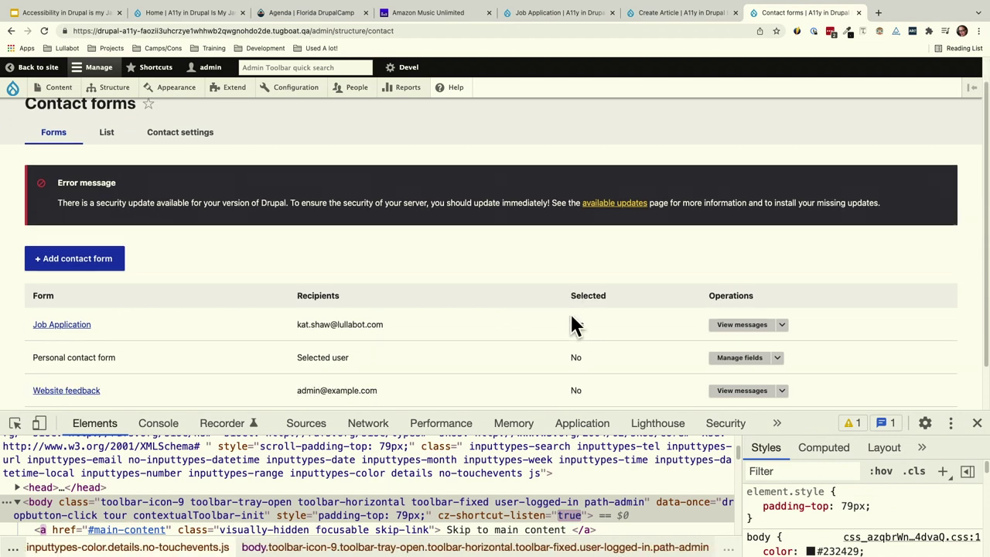
Review the Job Application form's submitted messages and the contact settings, ending back on the contact forms list.
{"action": "left_click", "coordinate": [751, 279]}
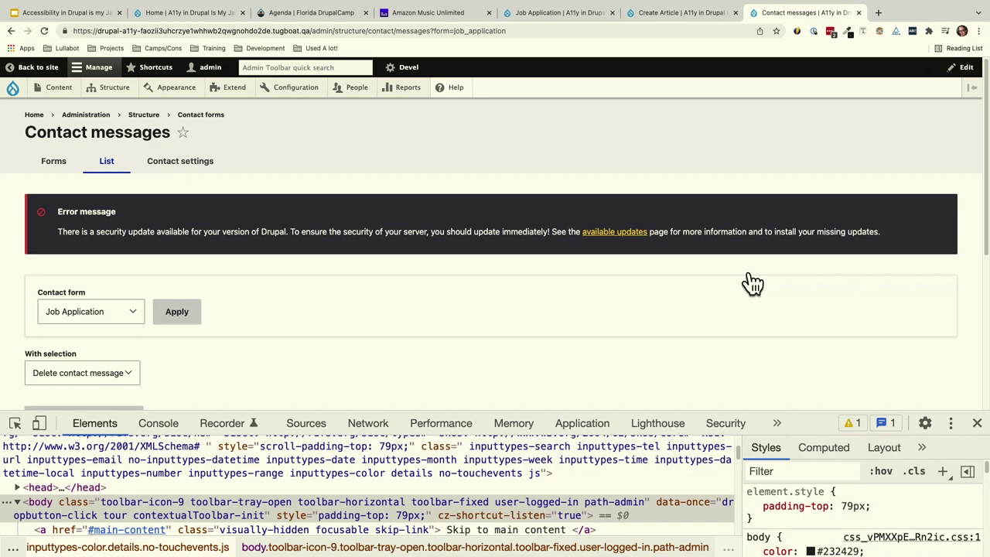
{"action": "scroll", "coordinate": [752, 283], "scroll_direction": "down", "scroll_amount": 5}
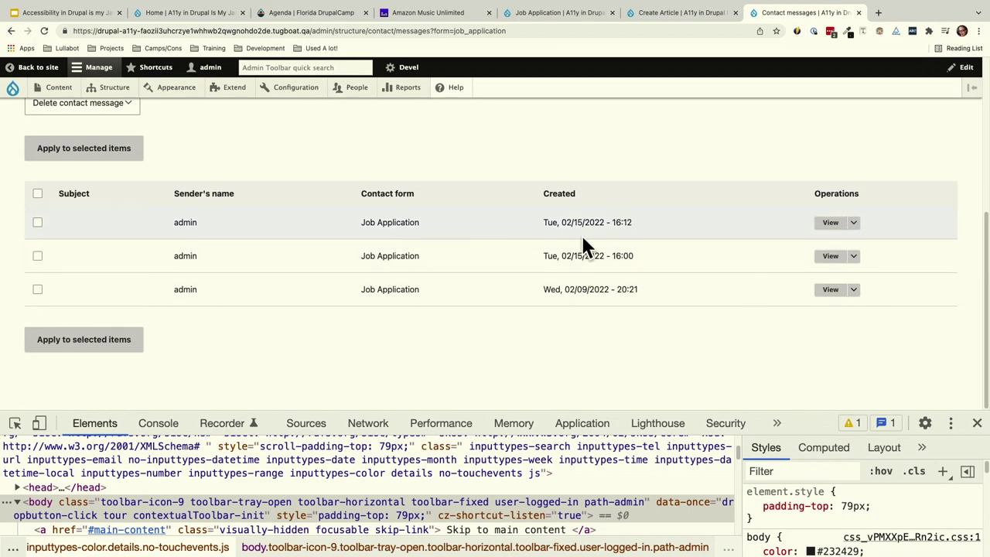
{"action": "scroll", "coordinate": [583, 237], "scroll_direction": "up", "scroll_amount": 5}
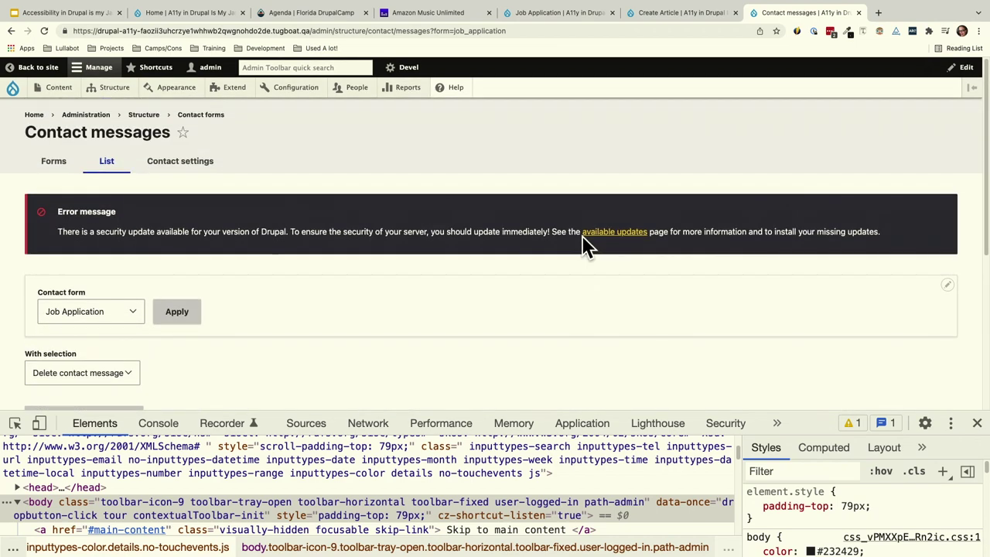
{"action": "left_click", "coordinate": [180, 163]}
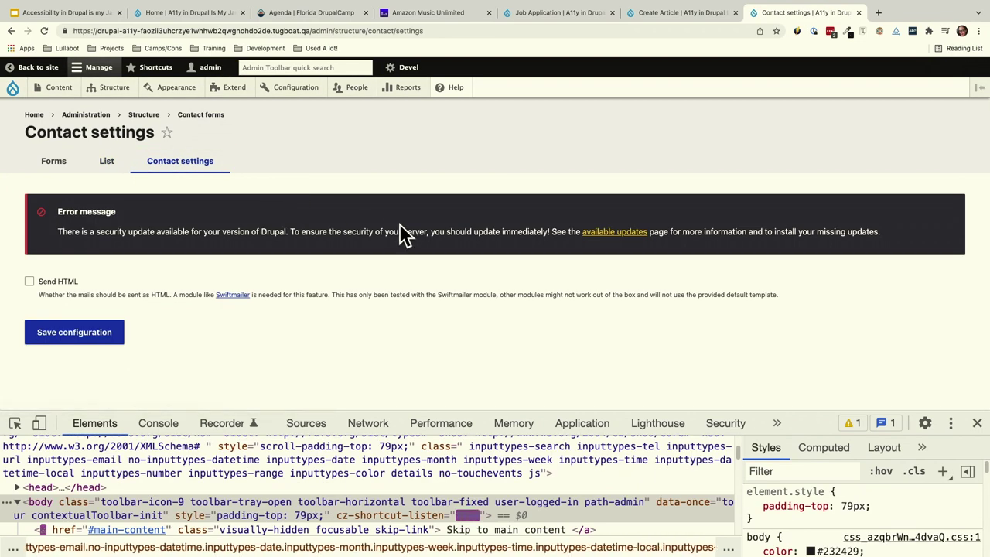
{"action": "left_click", "coordinate": [68, 169]}
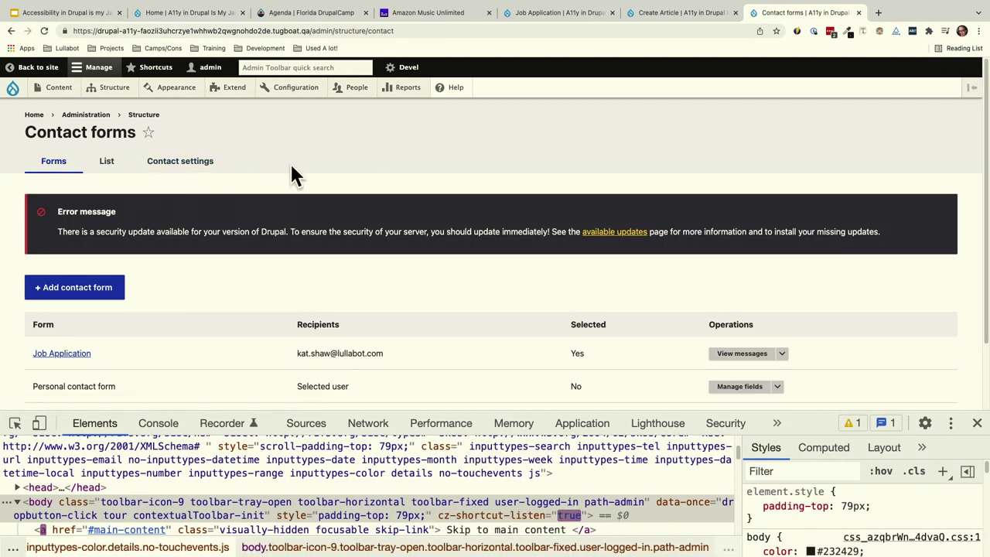
Open the Style guide page of the site's appearance settings and close the developer tools.
{"action": "left_click", "coordinate": [188, 96]}
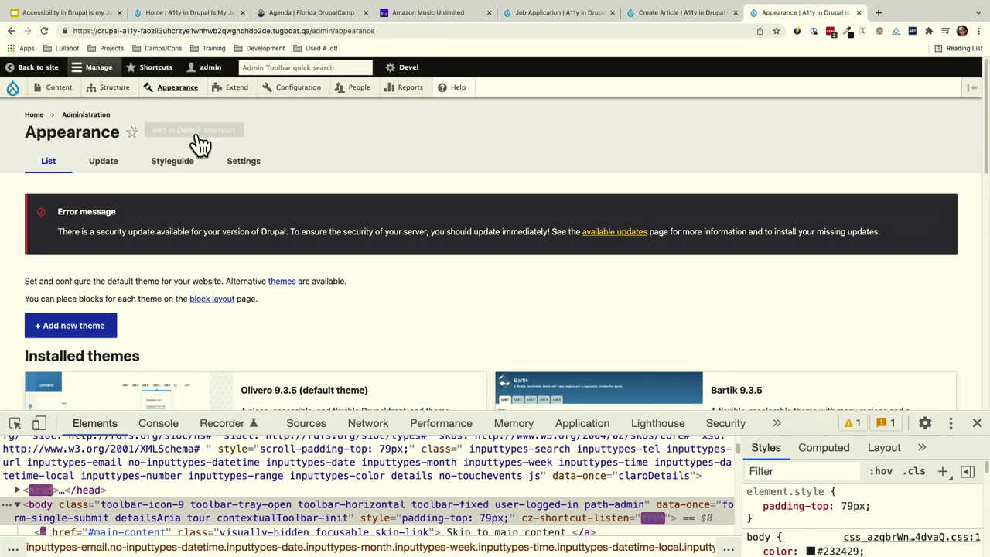
{"action": "left_click", "coordinate": [185, 171]}
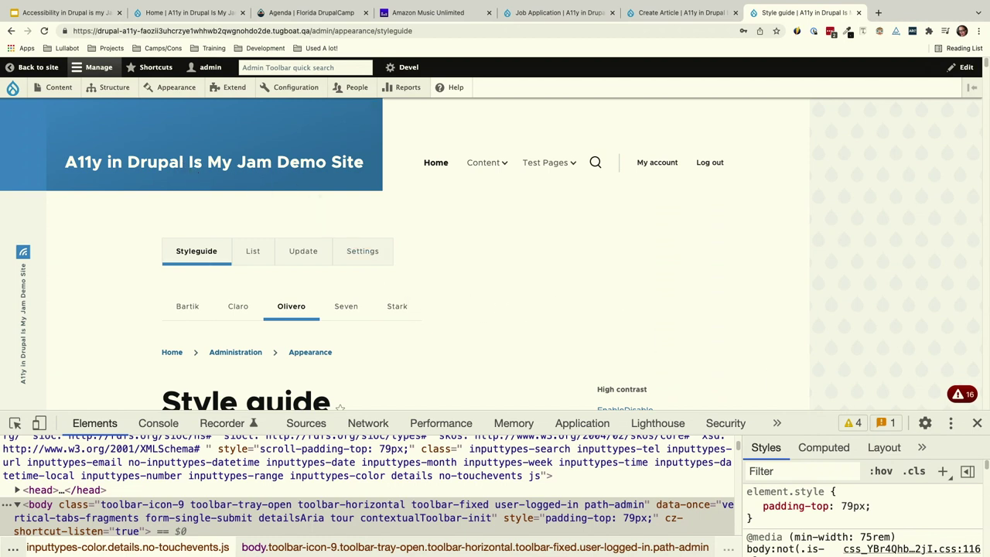
{"action": "left_click", "coordinate": [977, 423]}
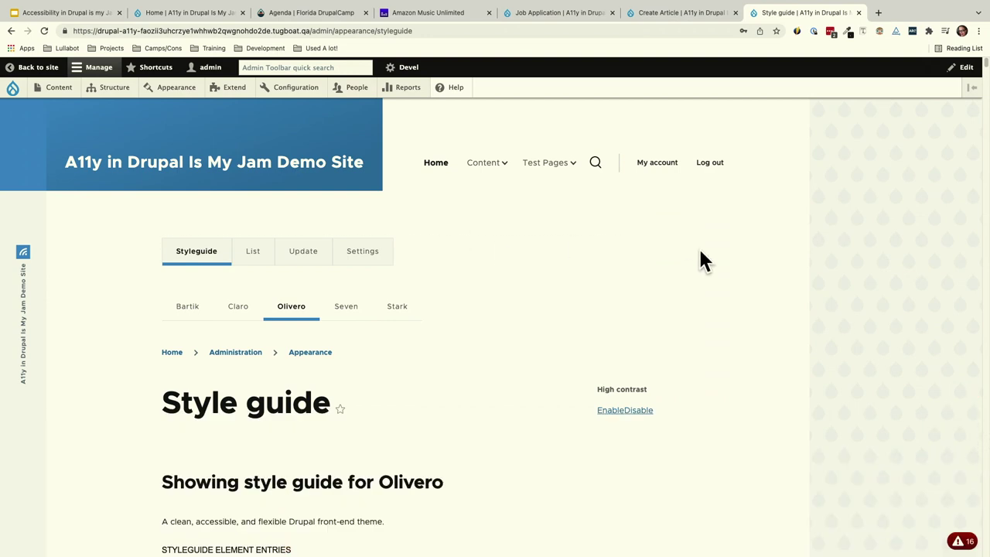
Examine the Olivero style guide's element index, sample text styles and form fields.
{"action": "scroll", "coordinate": [700, 254], "scroll_direction": "down", "scroll_amount": 10}
{"action": "scroll", "coordinate": [701, 253], "scroll_direction": "down", "scroll_amount": 15}
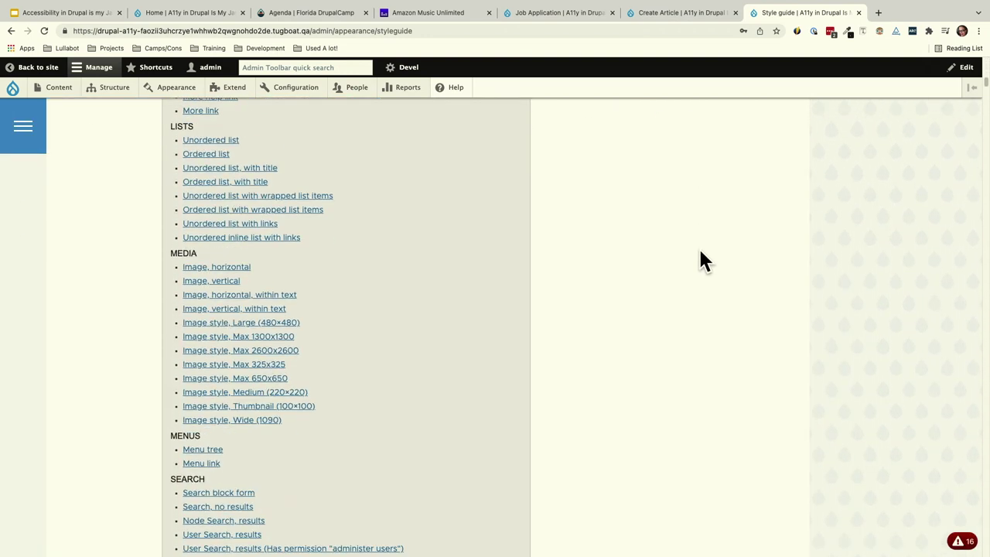
{"action": "scroll", "coordinate": [700, 261], "scroll_direction": "down", "scroll_amount": 20}
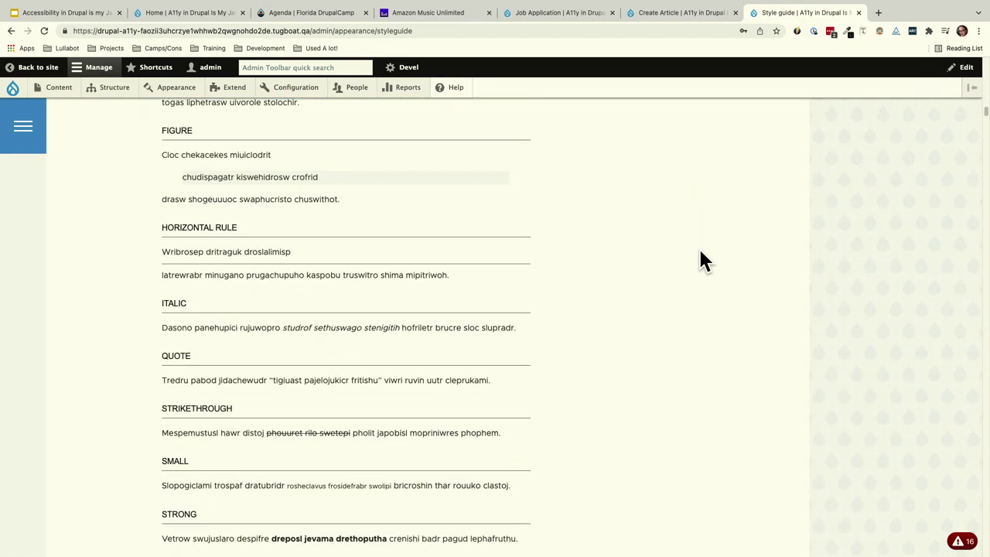
{"action": "scroll", "coordinate": [700, 253], "scroll_direction": "down", "scroll_amount": 20}
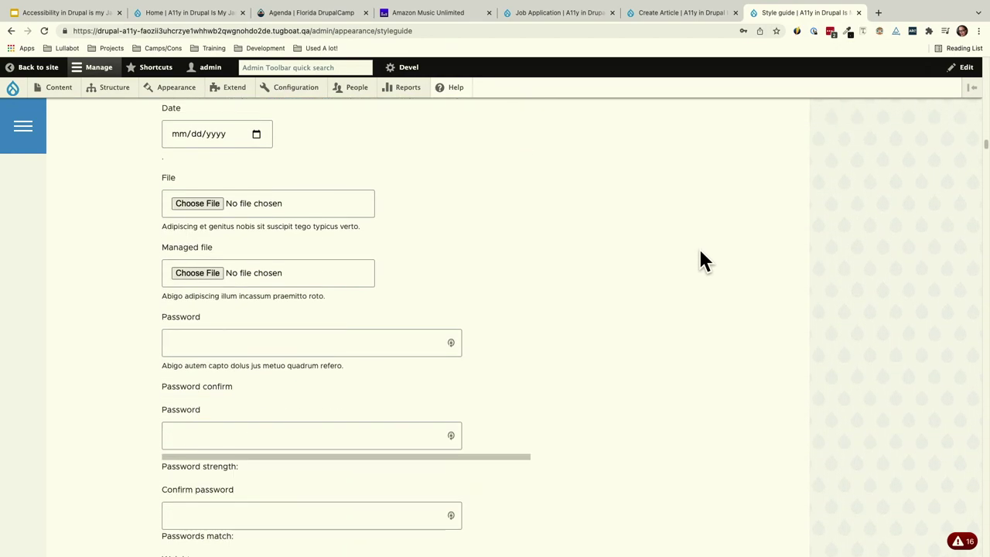
{"action": "scroll", "coordinate": [700, 253], "scroll_direction": "up", "scroll_amount": 4}
{"action": "scroll", "coordinate": [700, 262], "scroll_direction": "up", "scroll_amount": 20}
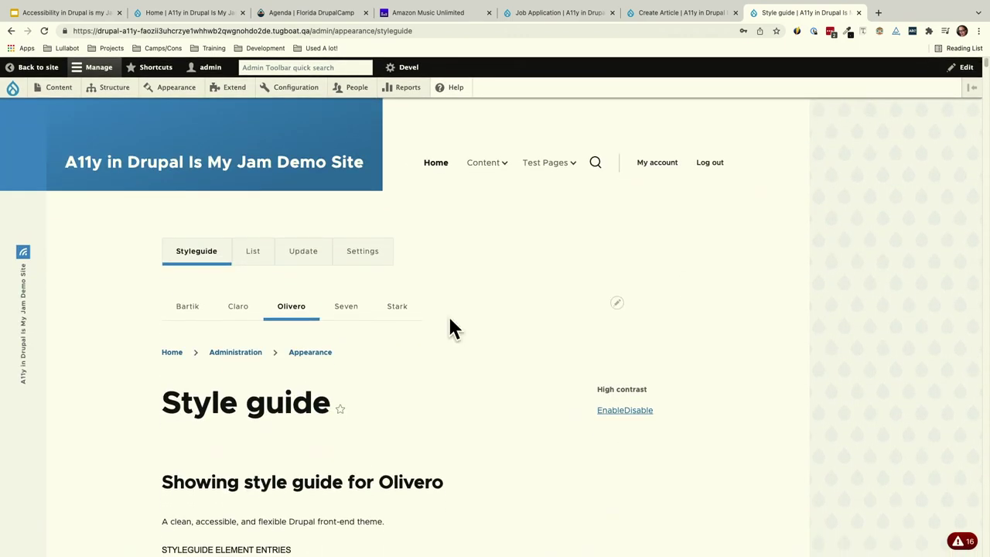
Reopen the style guide and compare its Claro and Bartik versions, ending on the Olivero version.
{"action": "left_click", "coordinate": [178, 90]}
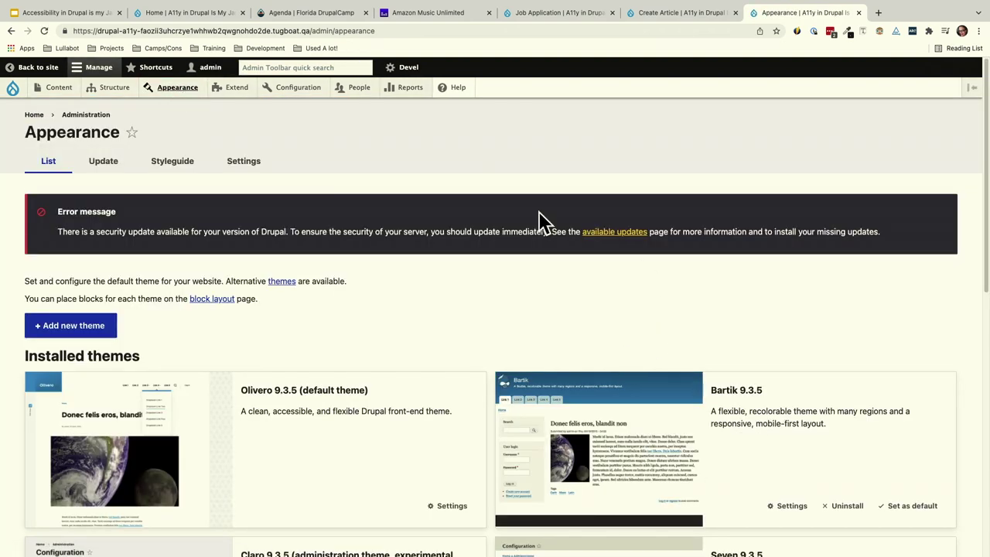
{"action": "left_click", "coordinate": [154, 165]}
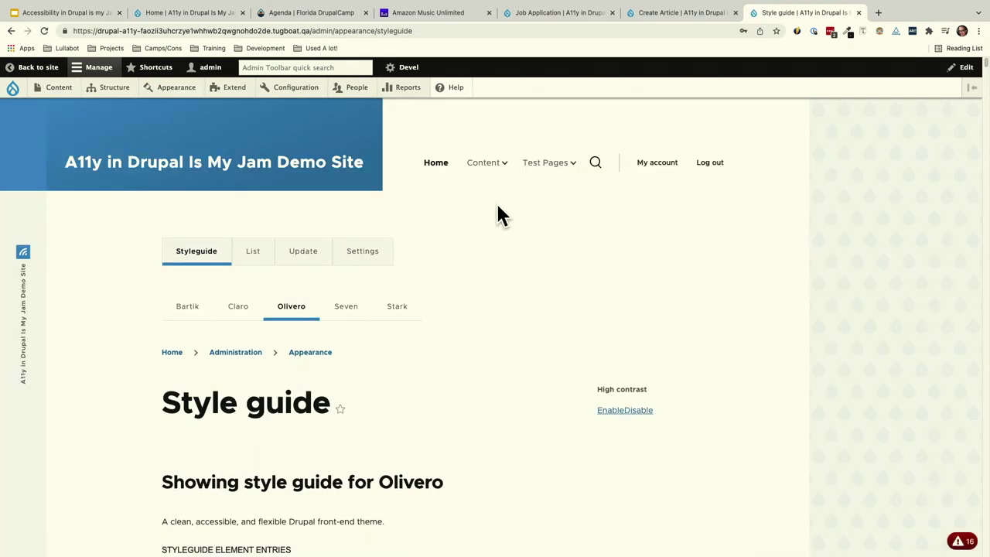
{"action": "scroll", "coordinate": [471, 294], "scroll_direction": "down", "scroll_amount": 1}
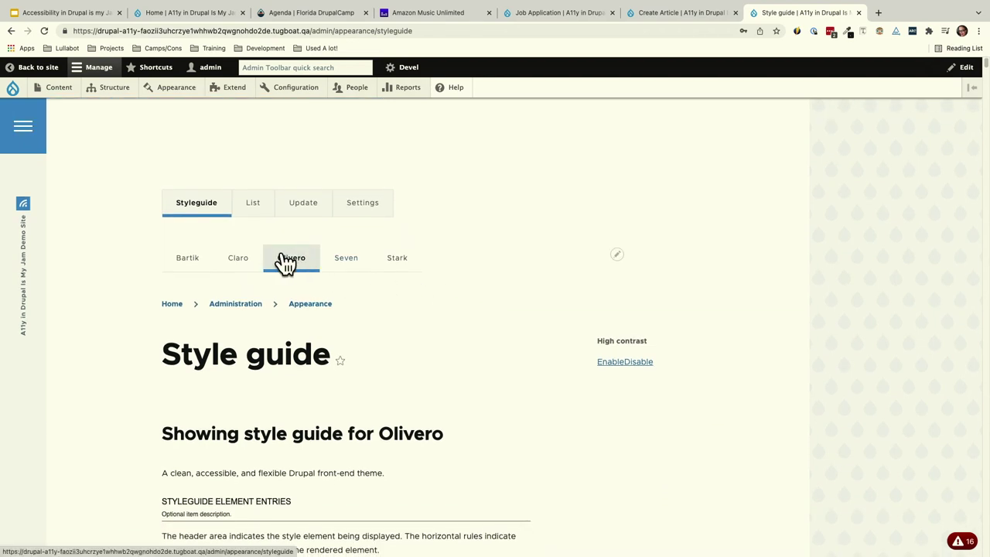
{"action": "left_click", "coordinate": [242, 263]}
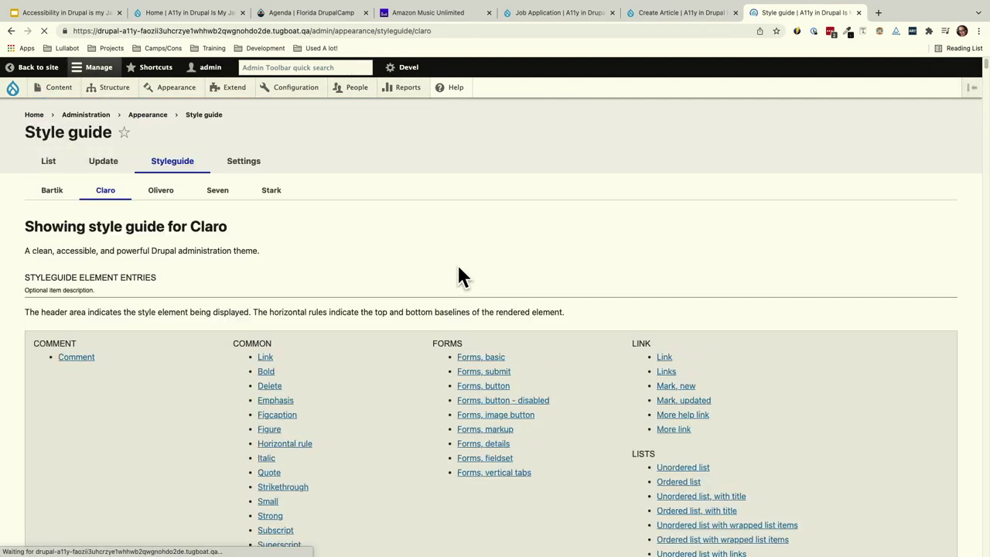
{"action": "left_click", "coordinate": [46, 199]}
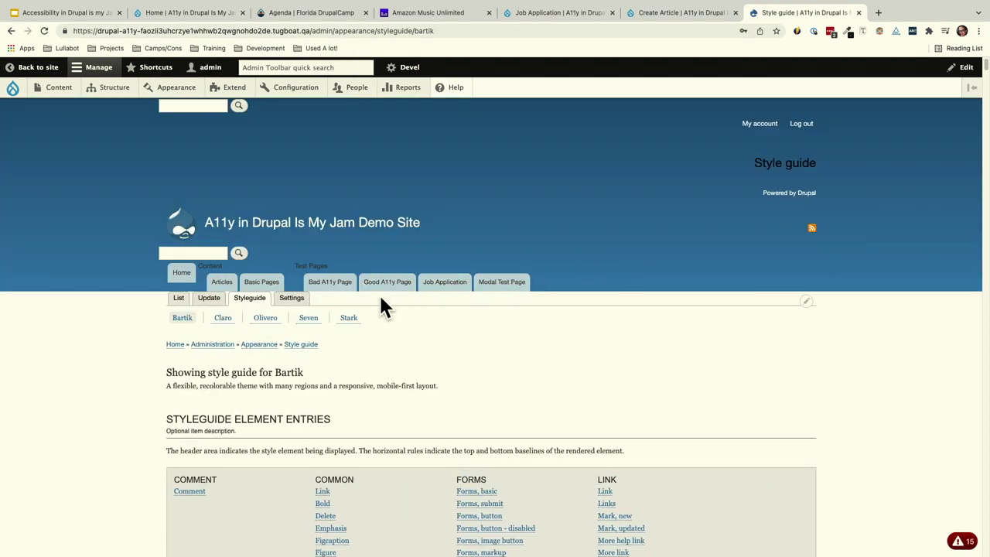
{"action": "left_click", "coordinate": [265, 318]}
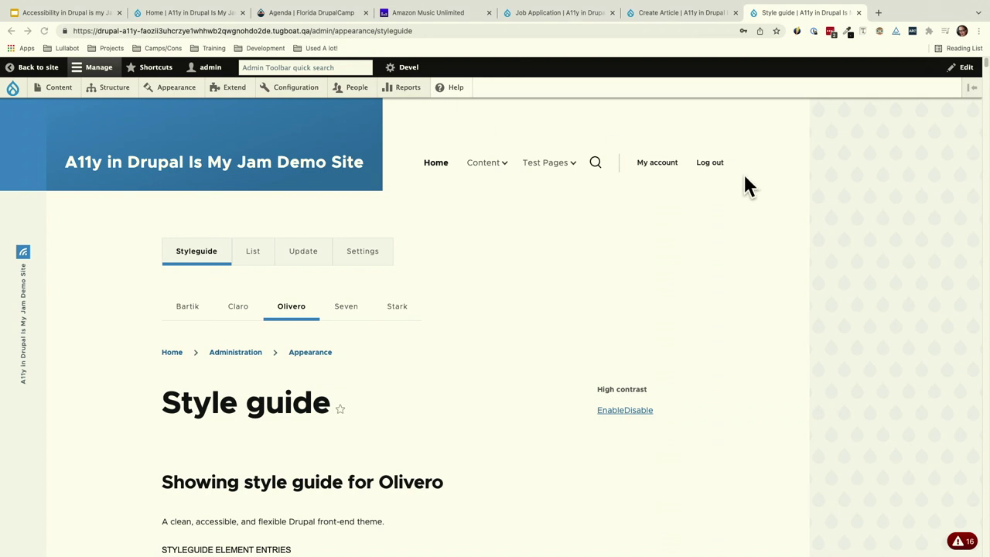
Open the Block layout page for Olivero and view the blocks placed in its Sidebar and Footer Bottom regions.
{"action": "left_click", "coordinate": [431, 205]}
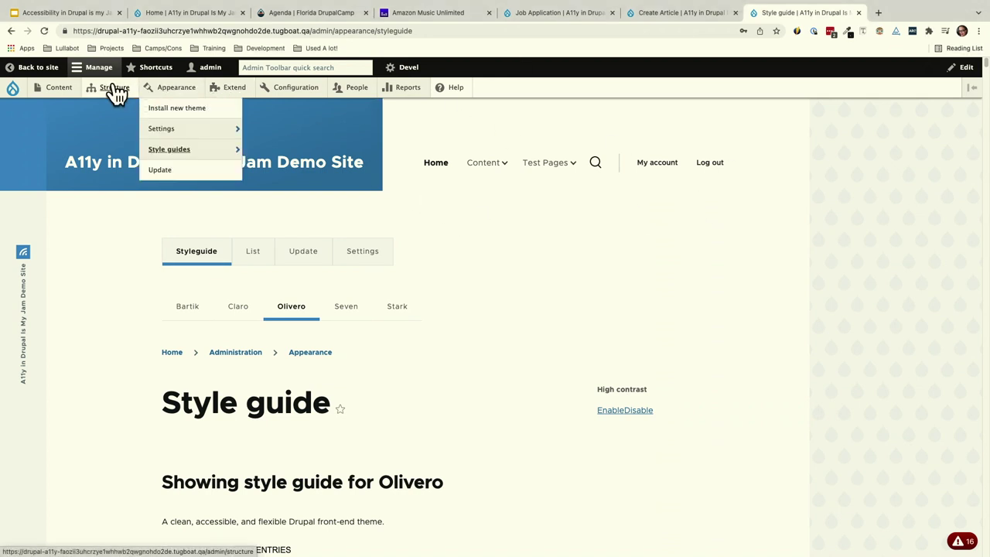
{"action": "mouse_move", "coordinate": [116, 93]}
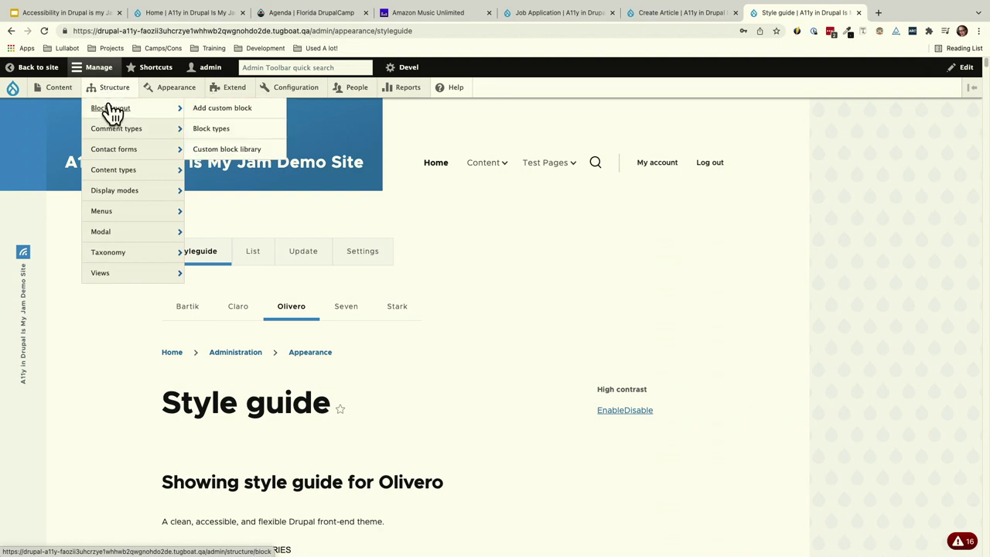
{"action": "left_click", "coordinate": [112, 110]}
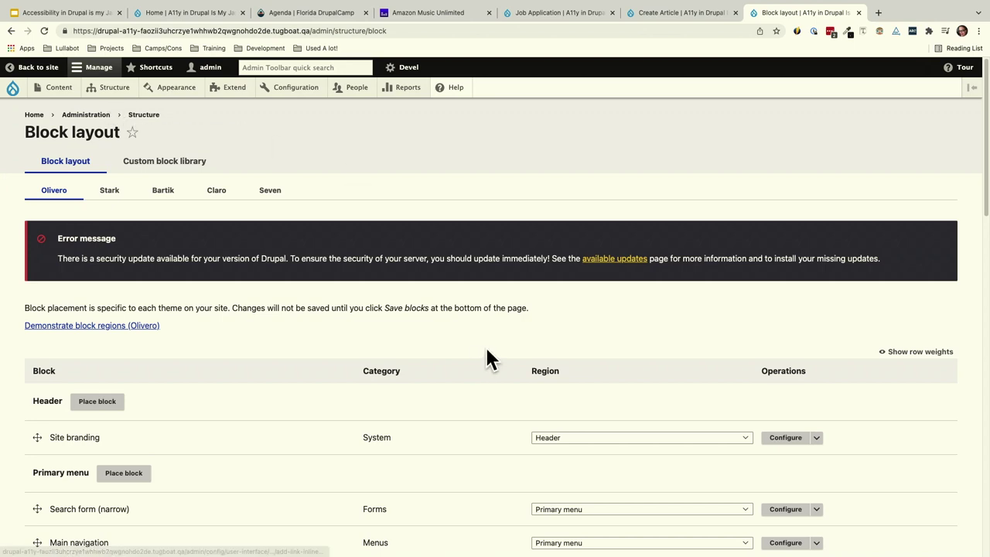
{"action": "scroll", "coordinate": [492, 358], "scroll_direction": "down", "scroll_amount": 3}
{"action": "scroll", "coordinate": [491, 356], "scroll_direction": "down", "scroll_amount": 10}
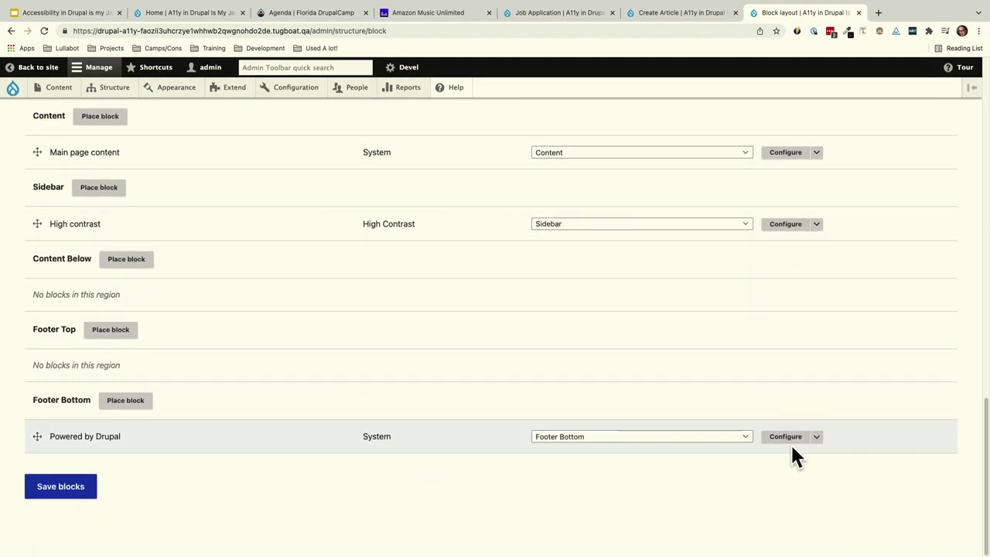
Open the Powered by Drupal block's configuration and look over its region and Block ARIA Landmark Roles settings.
{"action": "left_click", "coordinate": [788, 438]}
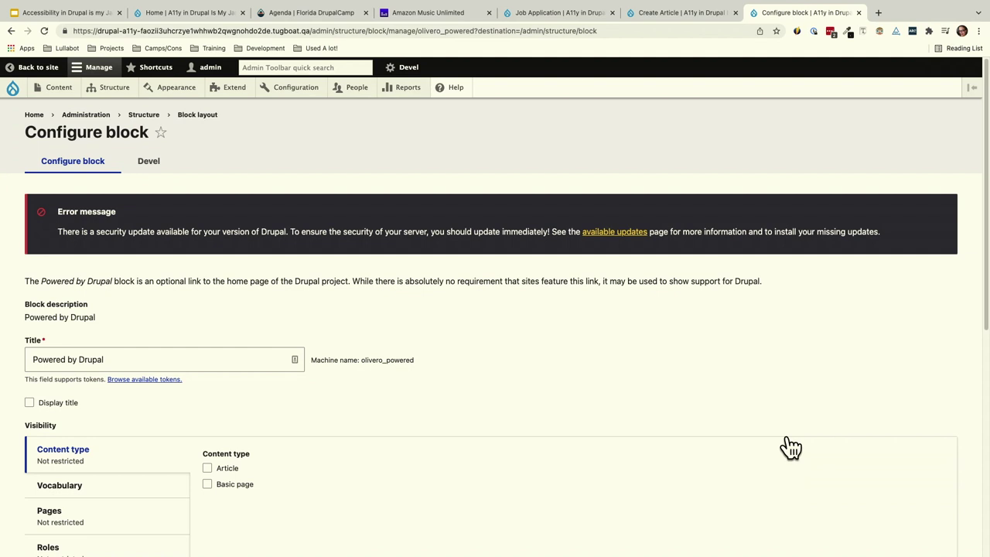
{"action": "scroll", "coordinate": [791, 447], "scroll_direction": "down", "scroll_amount": 10}
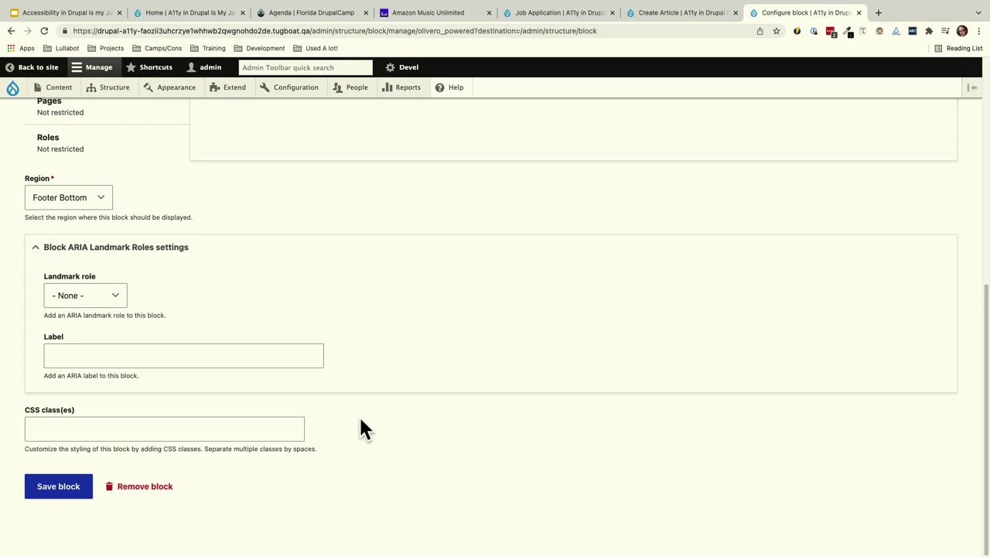
{"action": "scroll", "coordinate": [259, 258], "scroll_direction": "up", "scroll_amount": 1}
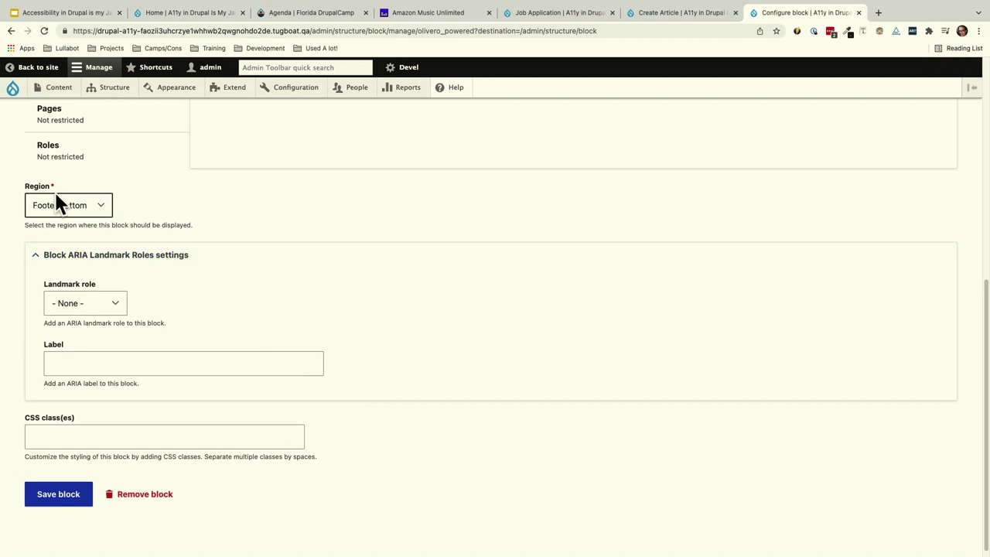
{"action": "scroll", "coordinate": [75, 202], "scroll_direction": "up", "scroll_amount": 3}
{"action": "scroll", "coordinate": [75, 203], "scroll_direction": "down", "scroll_amount": 3}
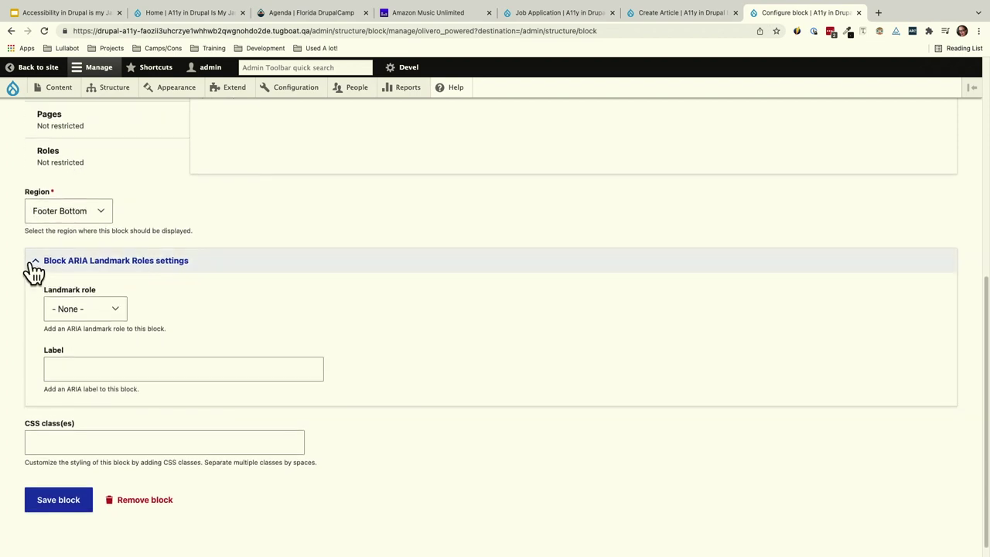
View the available landmark role options, the ARIA Label field and the CSS class(es) field without changing them.
{"action": "left_click", "coordinate": [109, 309]}
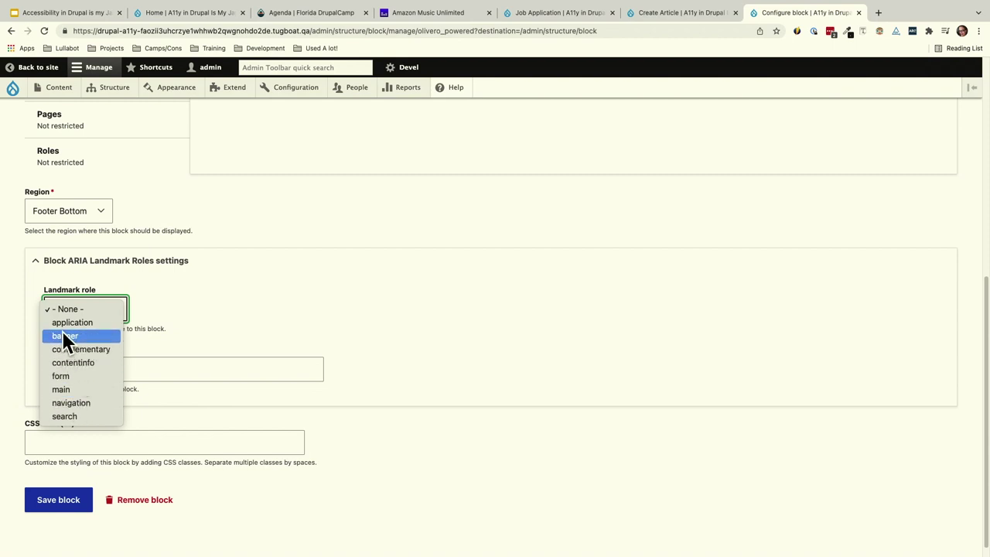
{"action": "left_click", "coordinate": [171, 325]}
{"action": "left_click", "coordinate": [130, 370]}
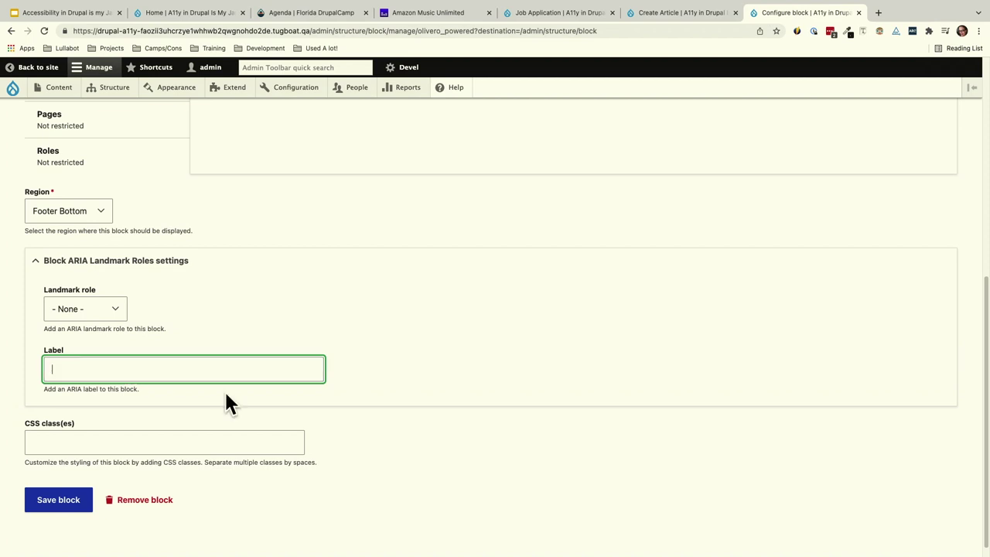
{"action": "left_click", "coordinate": [121, 442]}
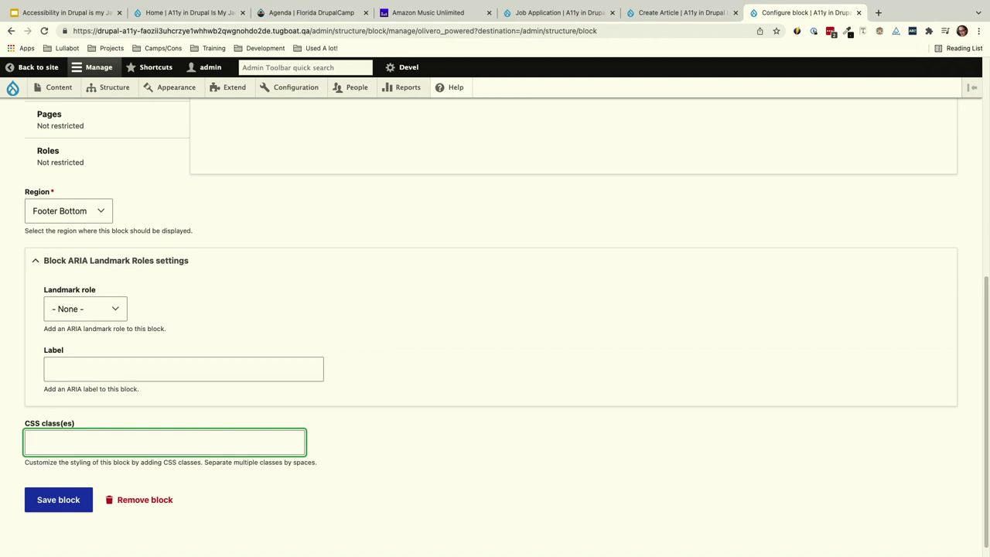
{"action": "key", "text": "super+Tab"}
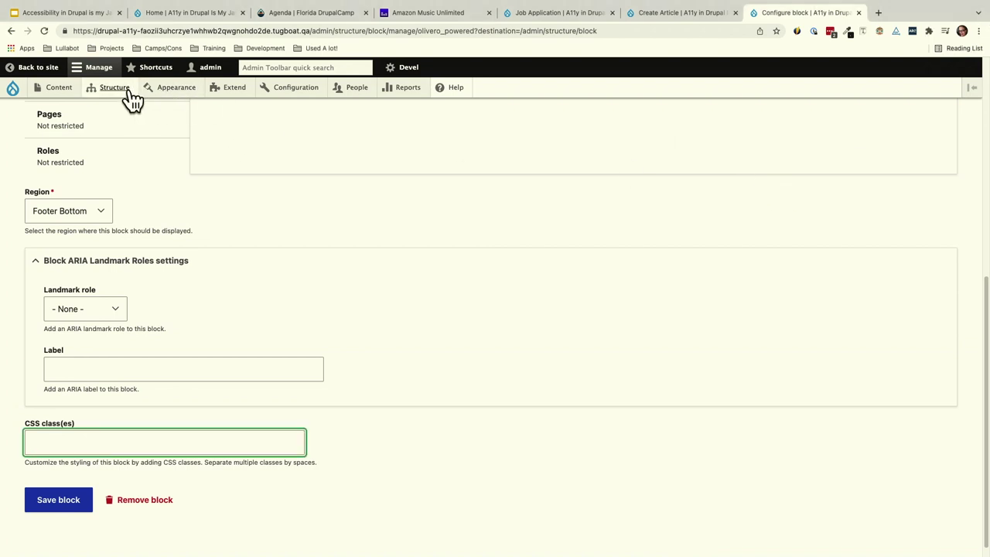
Switch to the Create Article page, set the body's text format to Full HTML and select the word "Hallo".
{"action": "mouse_move", "coordinate": [130, 97]}
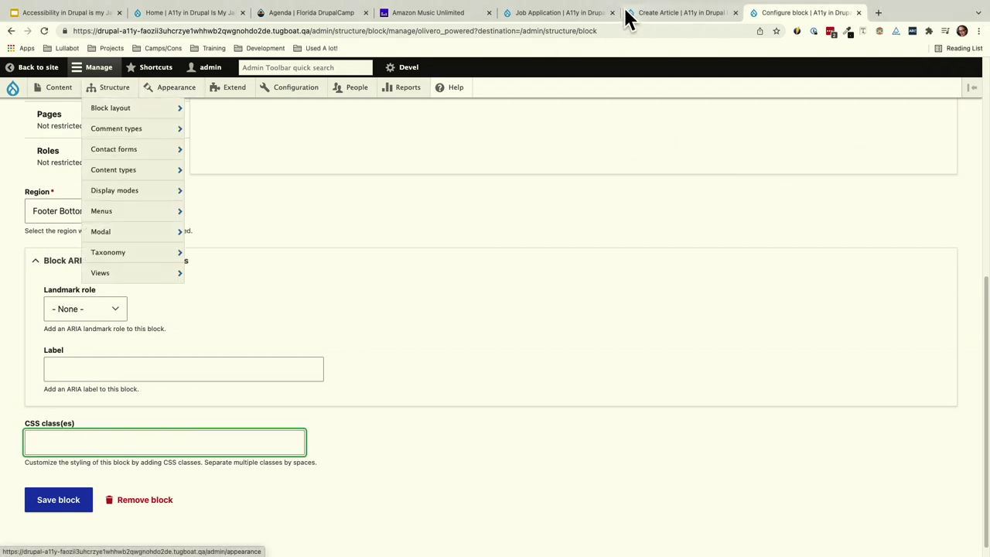
{"action": "left_click", "coordinate": [650, 15]}
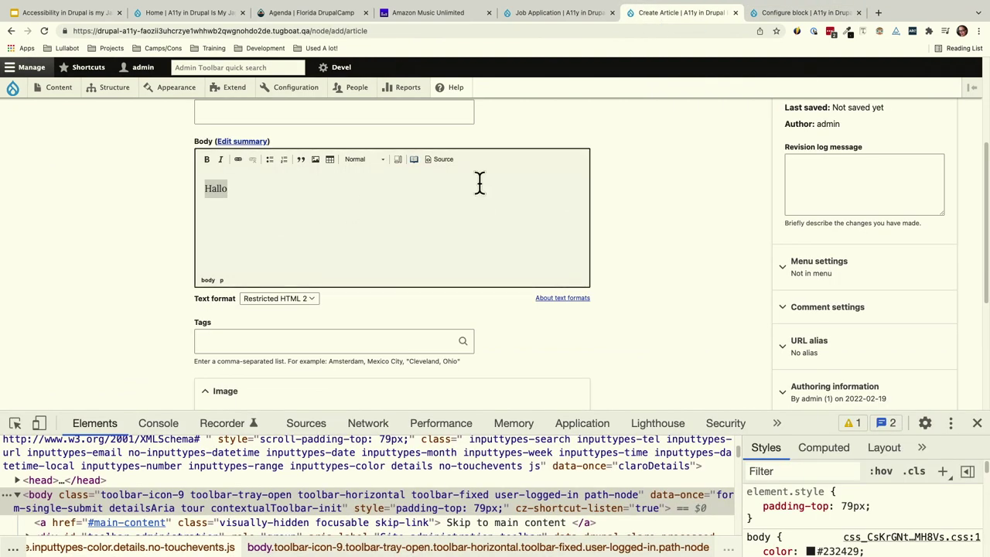
{"action": "left_click", "coordinate": [297, 297]}
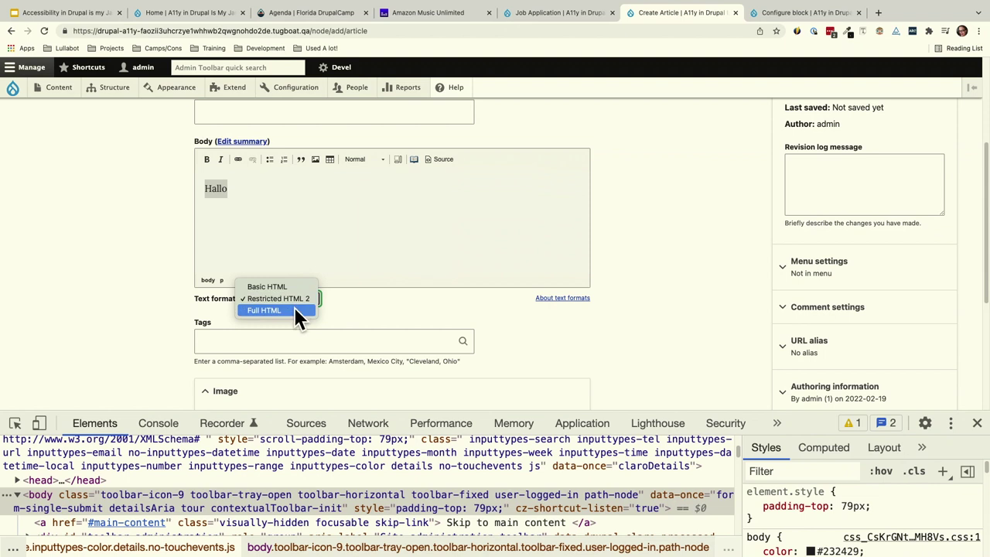
{"action": "left_click", "coordinate": [299, 312]}
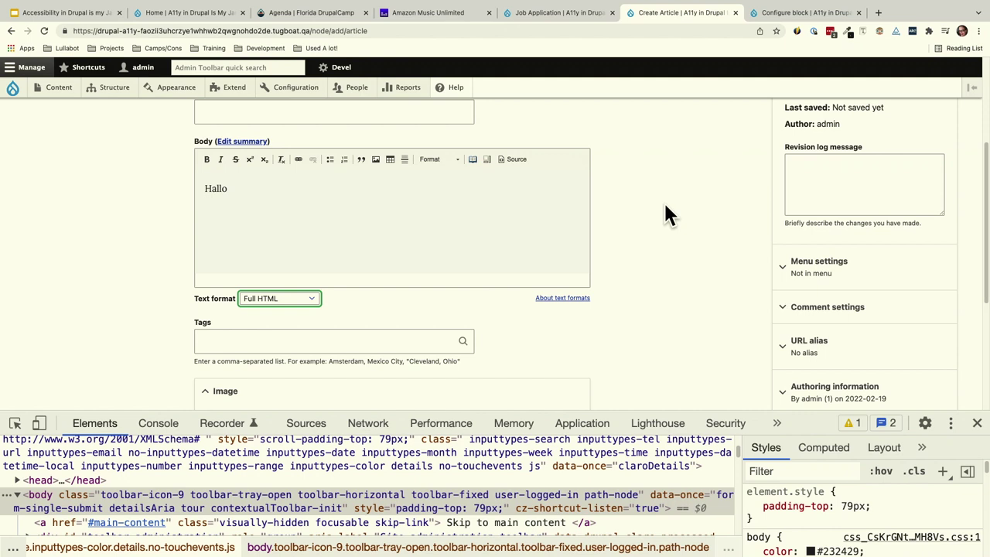
{"action": "left_click", "coordinate": [258, 201]}
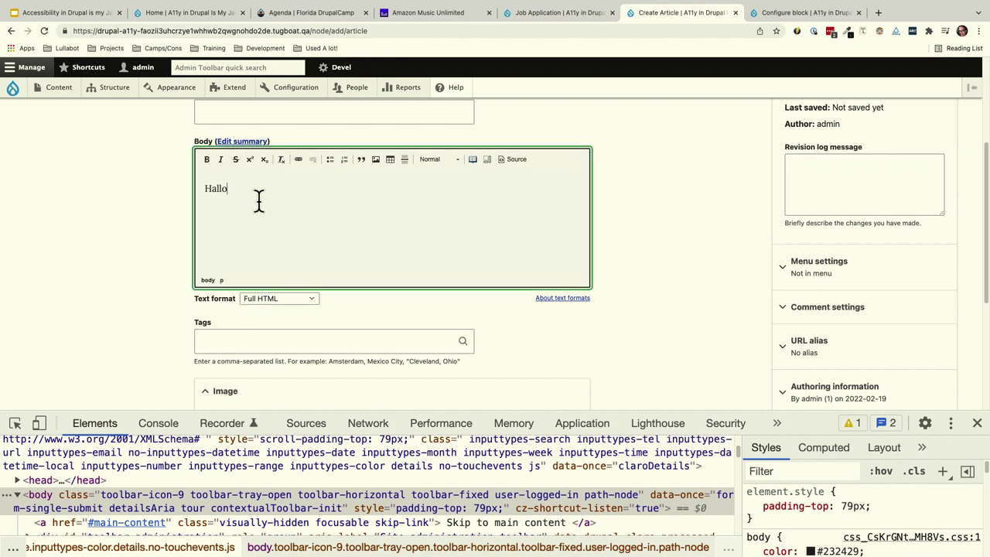
{"action": "left_click_drag", "start_coordinate": [258, 202], "coordinate": [170, 185]}
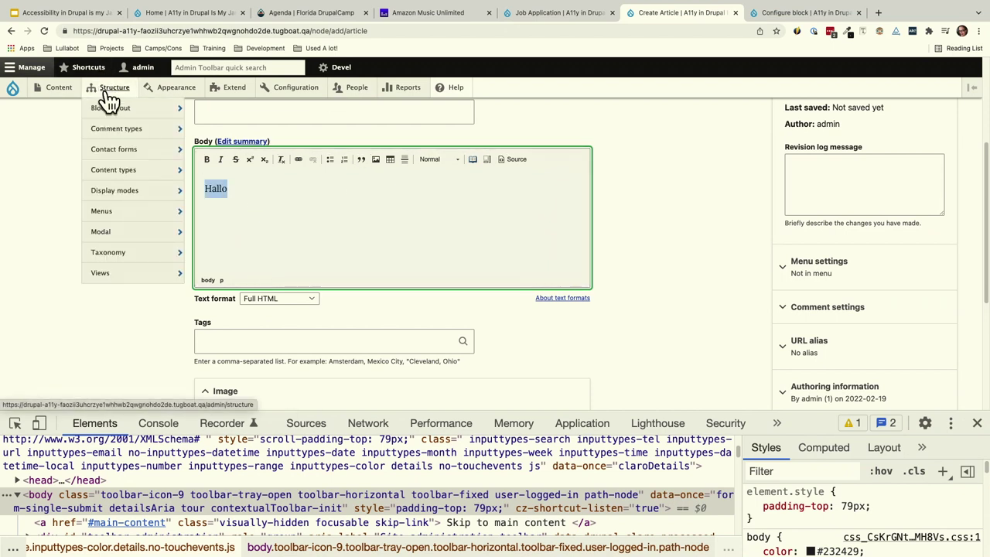
{"action": "left_click", "coordinate": [28, 68]}
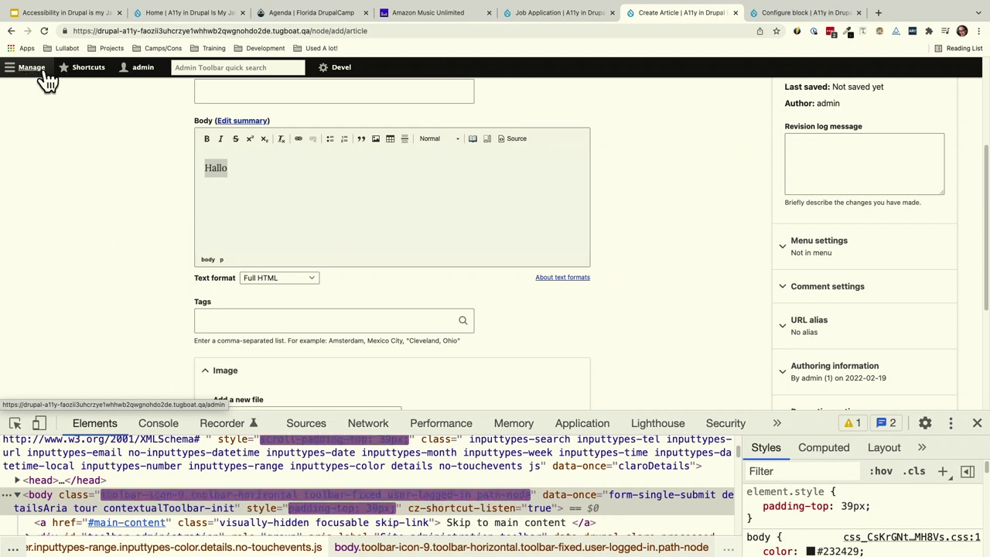
{"action": "left_click", "coordinate": [30, 68]}
{"action": "mouse_move", "coordinate": [48, 90]}
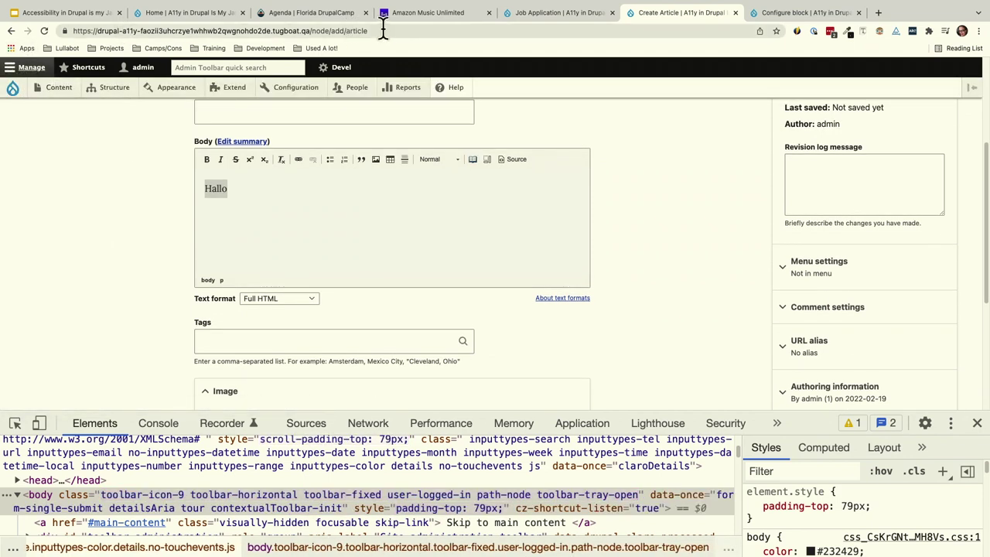
Load the site's home page from the article form and open the Bad A11y Page test page for editing.
{"action": "left_click_drag", "start_coordinate": [369, 31], "coordinate": [314, 33]}
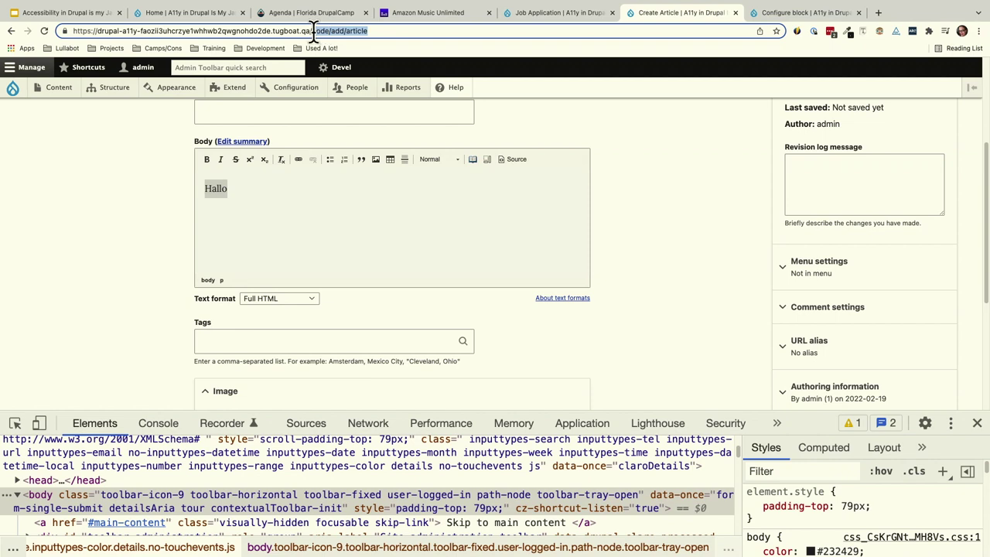
{"action": "key", "text": "BackSpace"}
{"action": "left_click", "coordinate": [374, 51]}
{"action": "mouse_move", "coordinate": [535, 160]}
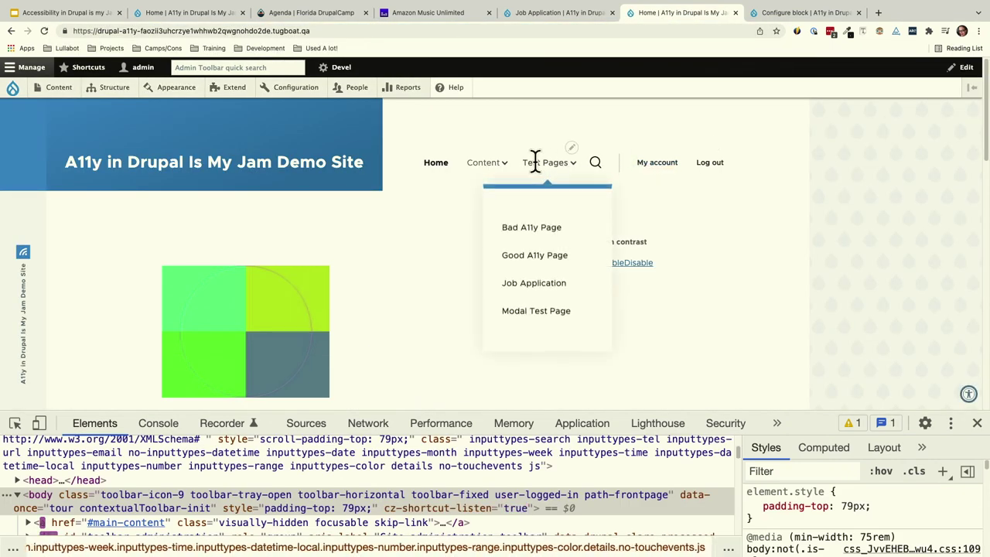
{"action": "left_click", "coordinate": [539, 230]}
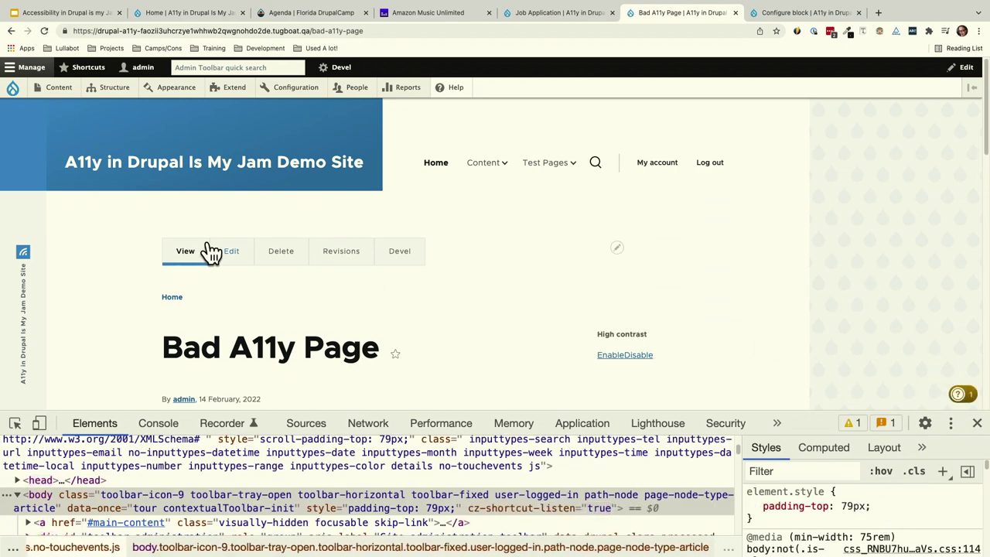
{"action": "left_click", "coordinate": [234, 253]}
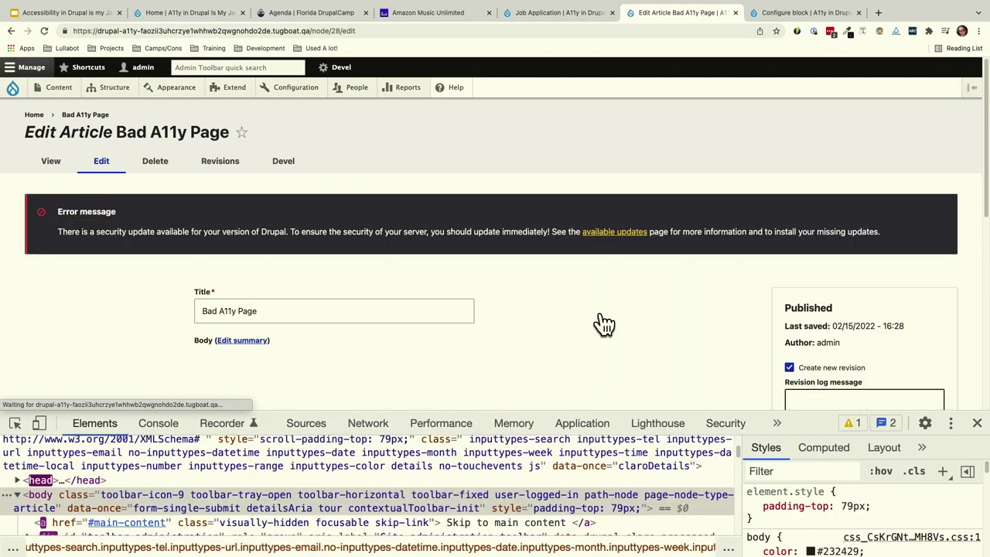
{"action": "left_click", "coordinate": [977, 423]}
Run the Accessibility Auditor on the article body and view its report of warnings.
{"action": "scroll", "coordinate": [647, 286], "scroll_direction": "down", "scroll_amount": 2}
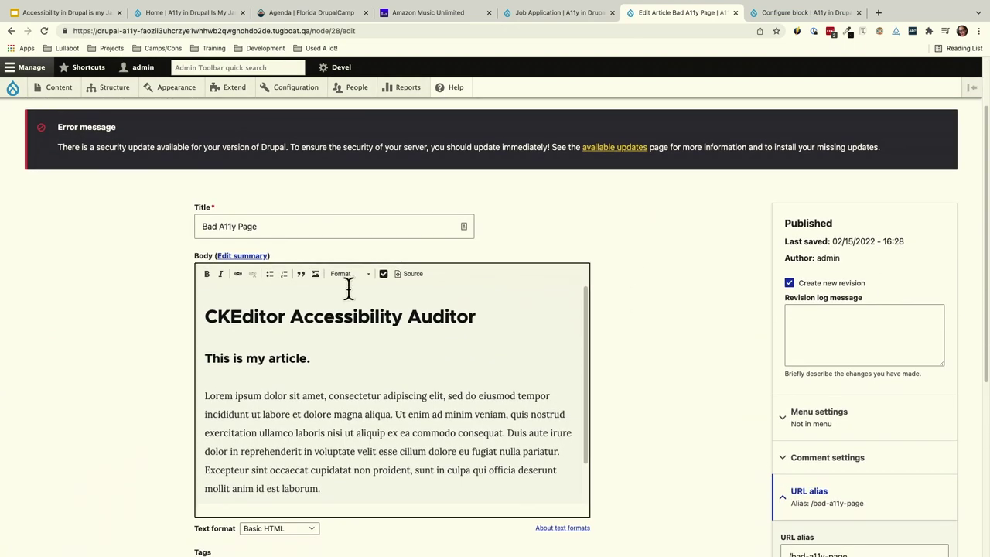
{"action": "left_click", "coordinate": [383, 274]}
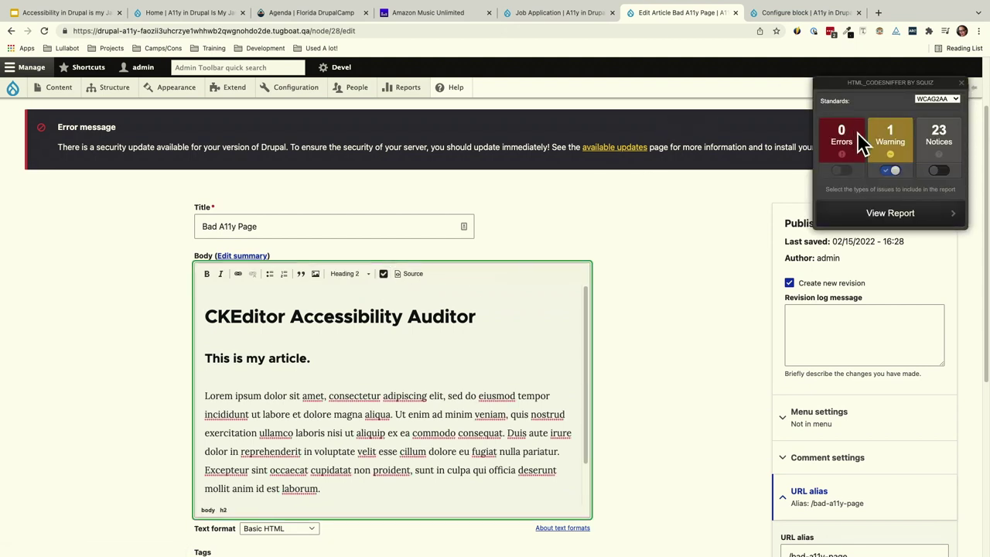
{"action": "left_click", "coordinate": [885, 213]}
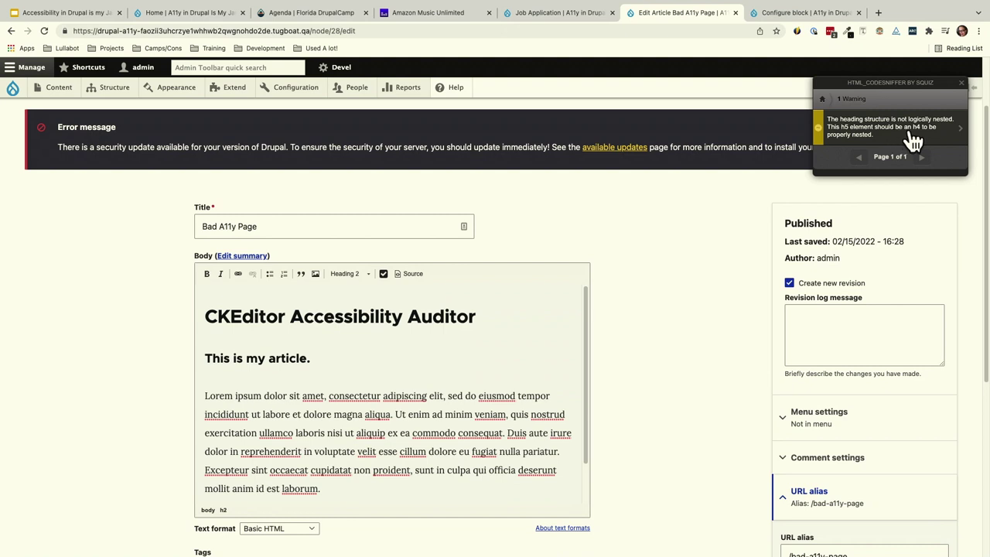
Check the levels of the body's headings, from the CKEditor Accessibility Auditor heading to the final "This is my article." heading.
{"action": "left_click", "coordinate": [428, 355]}
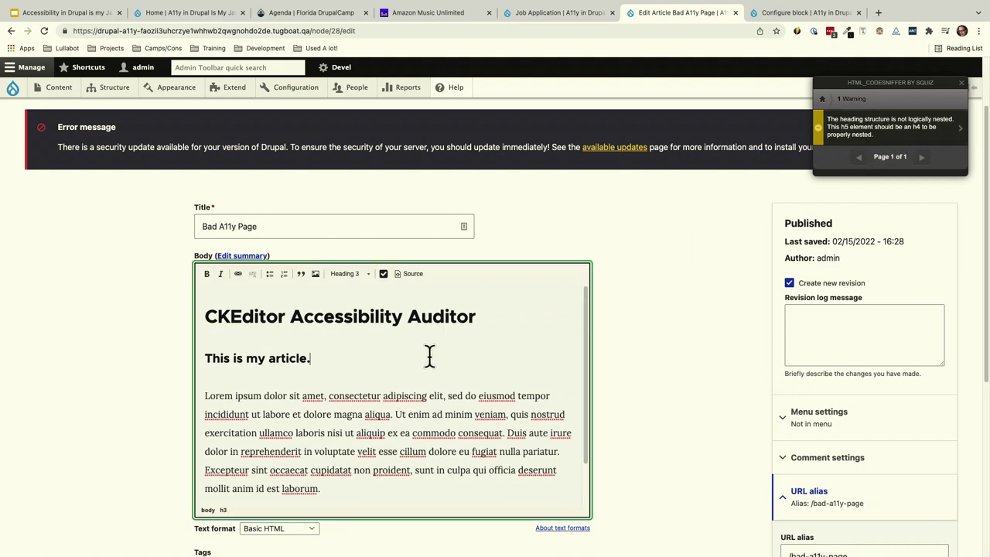
{"action": "scroll", "coordinate": [429, 356], "scroll_direction": "down", "scroll_amount": 2}
{"action": "scroll", "coordinate": [429, 356], "scroll_direction": "down", "scroll_amount": 1}
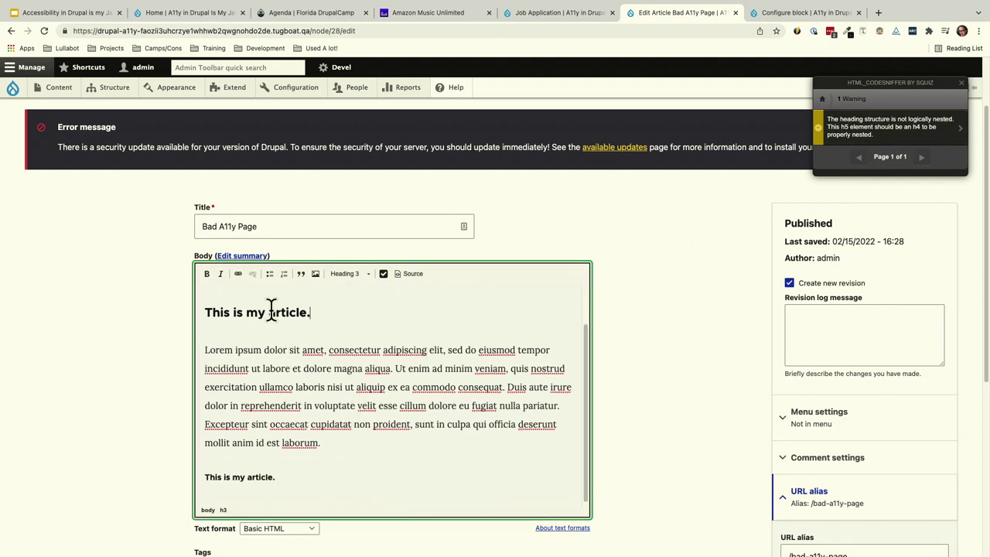
{"action": "key", "text": "Up"}
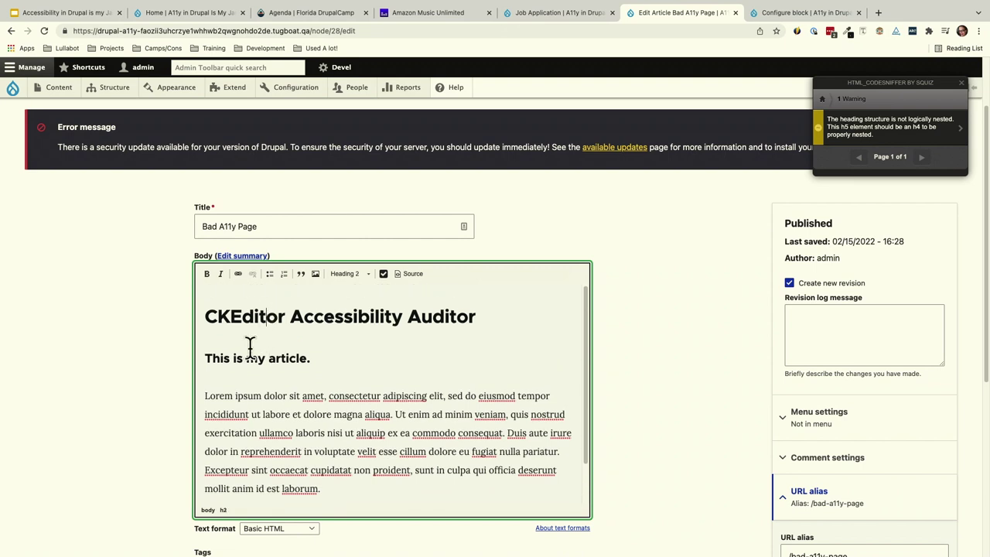
{"action": "left_click", "coordinate": [244, 362]}
{"action": "scroll", "coordinate": [243, 350], "scroll_direction": "down", "scroll_amount": 3}
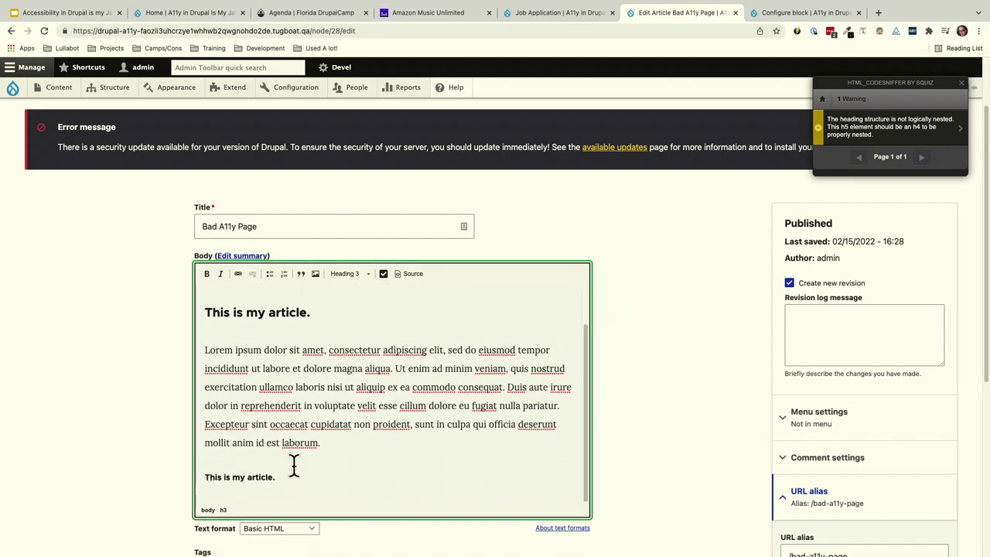
{"action": "left_click_drag", "start_coordinate": [289, 479], "coordinate": [191, 478]}
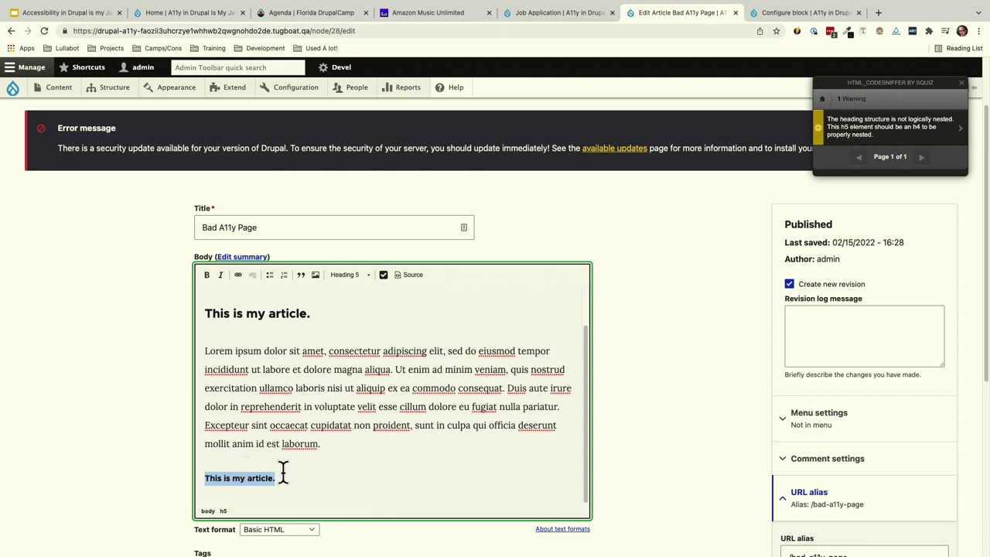
Change the final "This is my article." heading to Heading 4 and rerun the Accessibility Auditor.
{"action": "left_click_drag", "start_coordinate": [277, 478], "coordinate": [190, 473]}
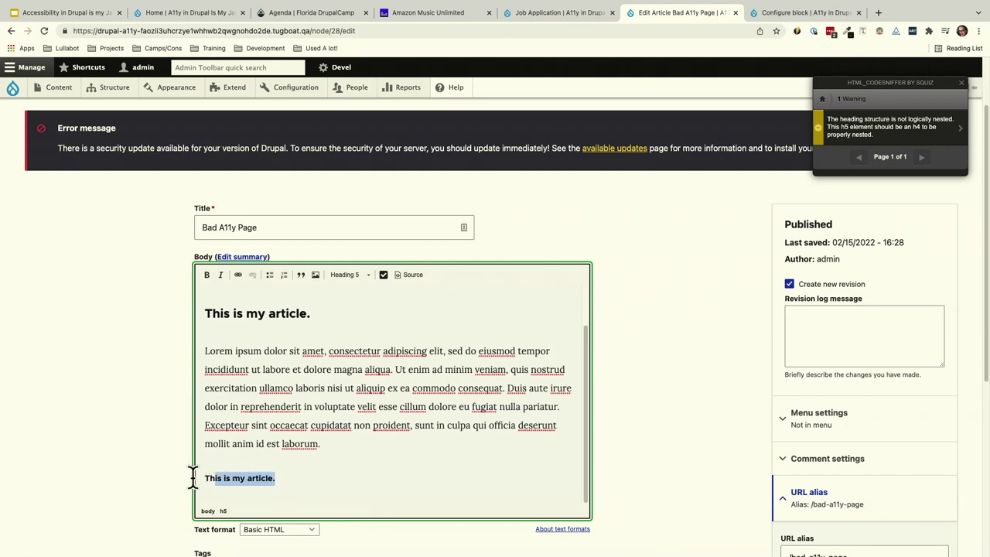
{"action": "left_click", "coordinate": [358, 275]}
{"action": "left_click", "coordinate": [364, 370]}
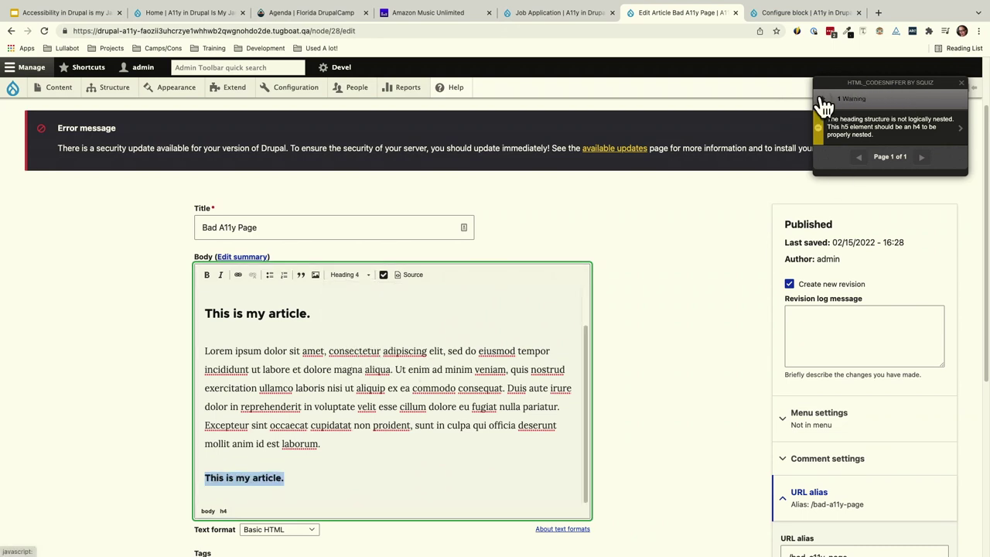
{"action": "left_click", "coordinate": [384, 272]}
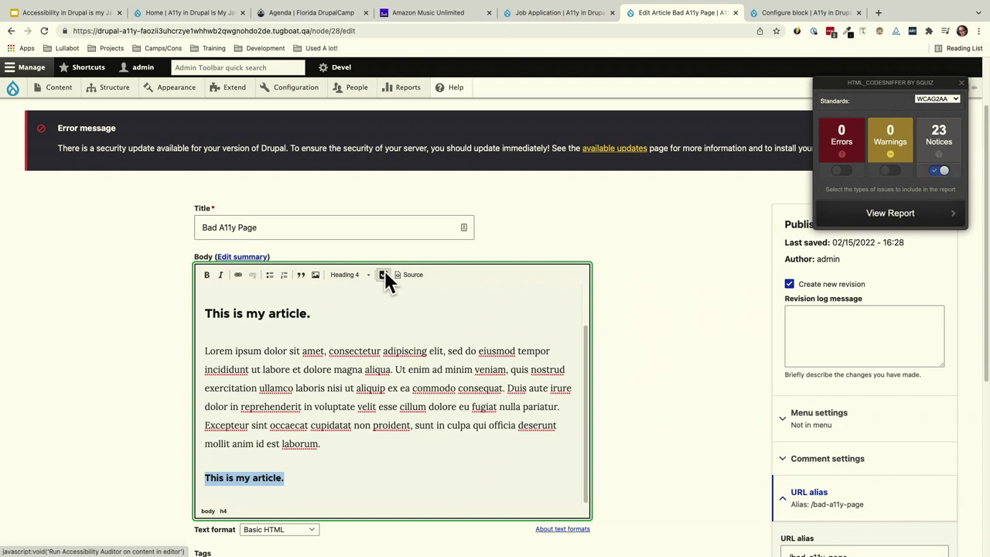
Set the final "This is my article." heading to Heading 5 and return to the Bad A11y Page view without saving.
{"action": "left_click", "coordinate": [302, 495]}
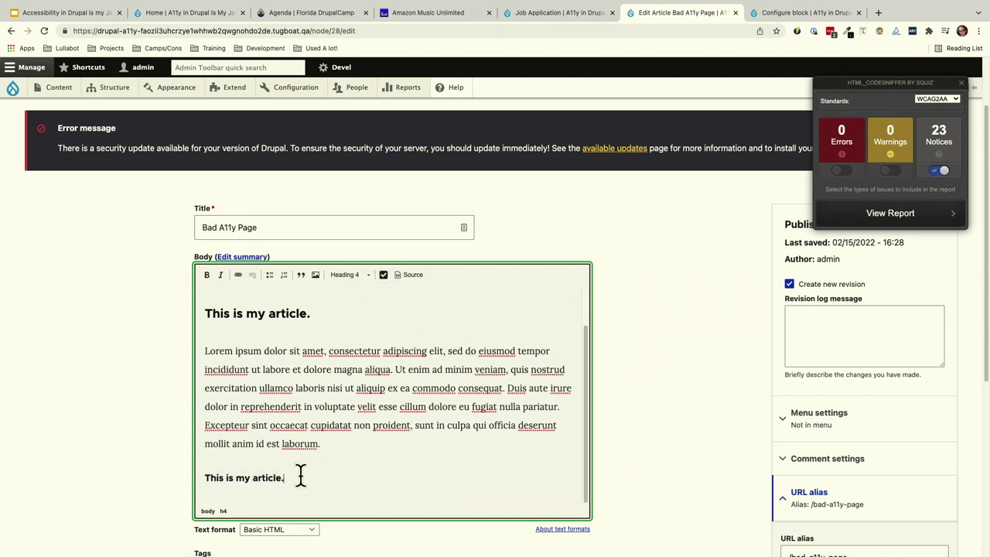
{"action": "left_click_drag", "start_coordinate": [301, 477], "coordinate": [204, 467]}
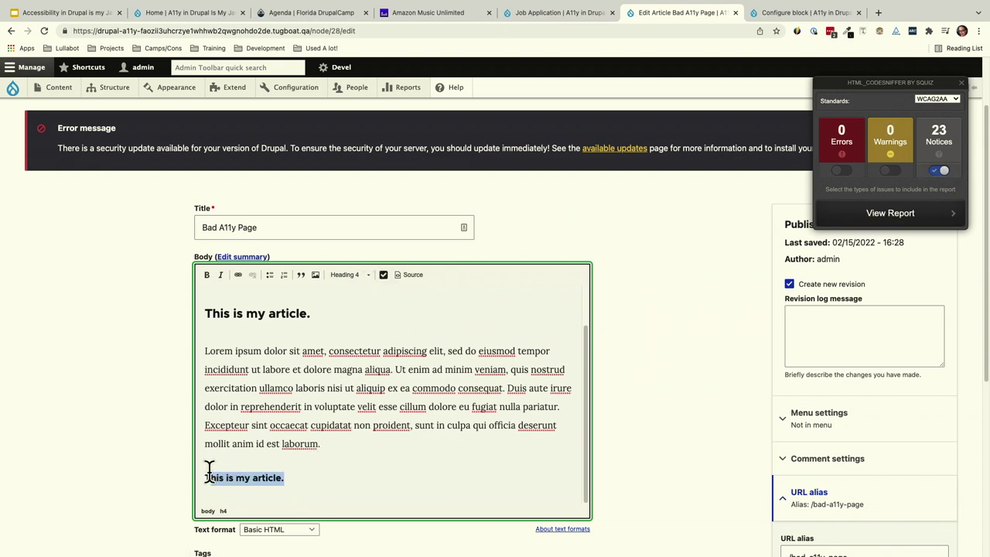
{"action": "left_click", "coordinate": [351, 274]}
{"action": "left_click", "coordinate": [358, 348]}
{"action": "left_click", "coordinate": [325, 477]}
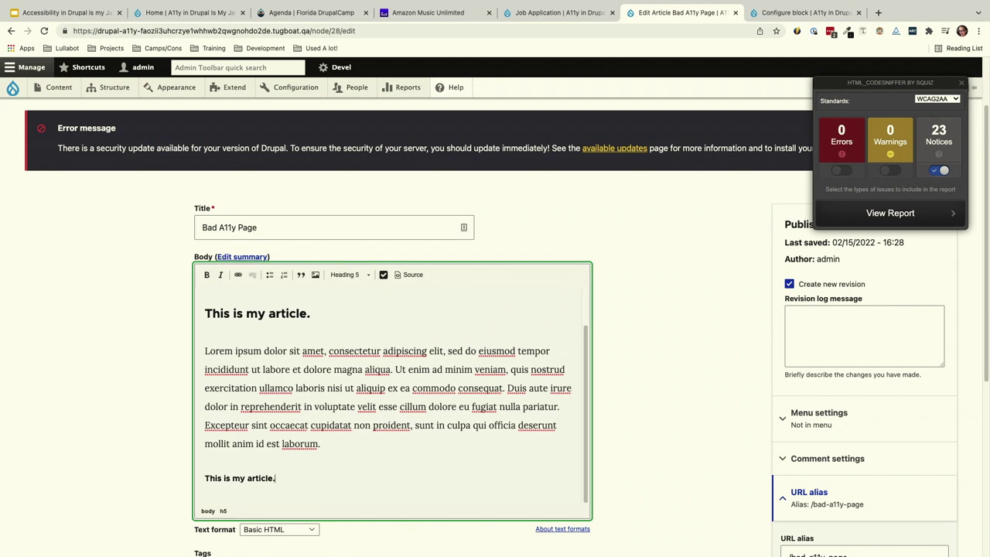
{"action": "left_click", "coordinate": [12, 32]}
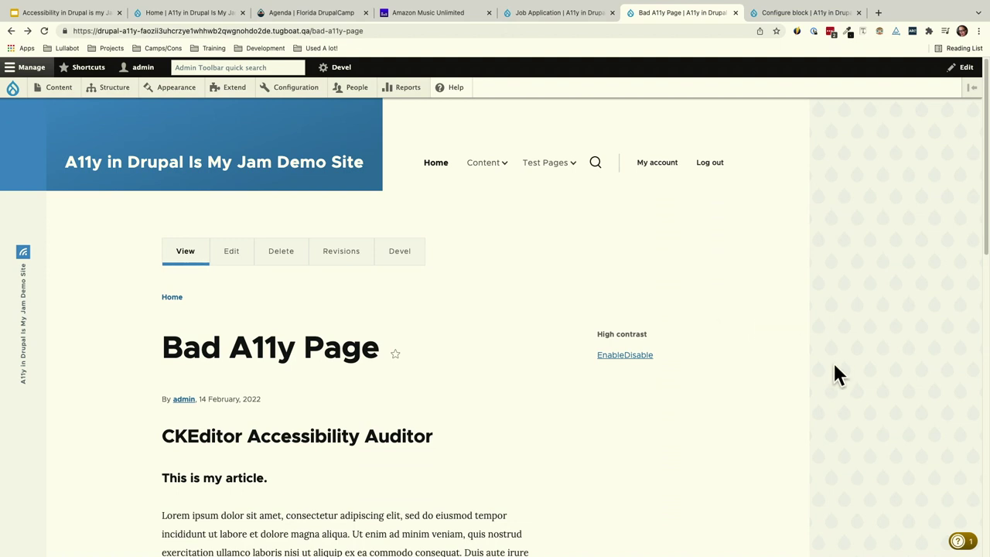
Open the accessibility checker's summary on the Bad A11y Page and show the item flagged for a manual check.
{"action": "left_click", "coordinate": [960, 541]}
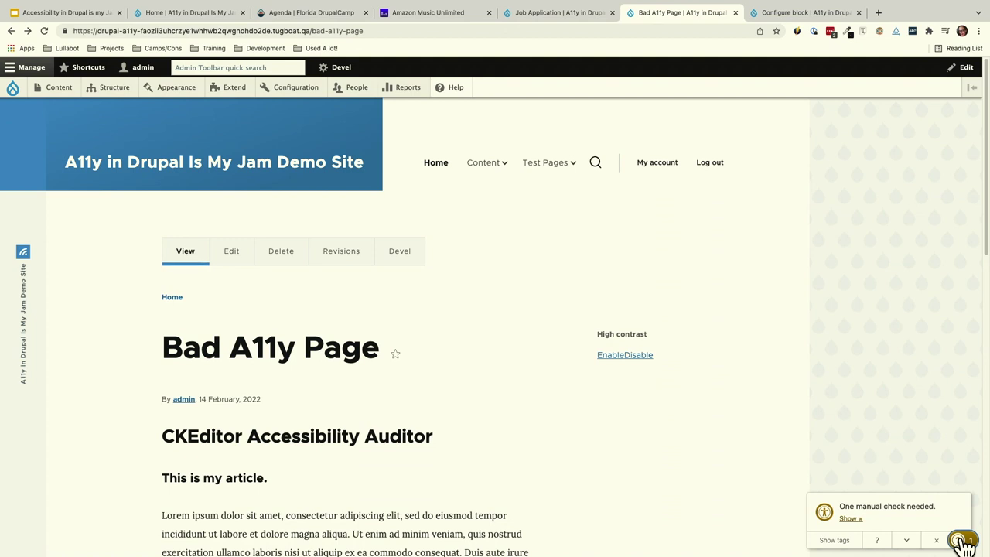
{"action": "left_click", "coordinate": [849, 519]}
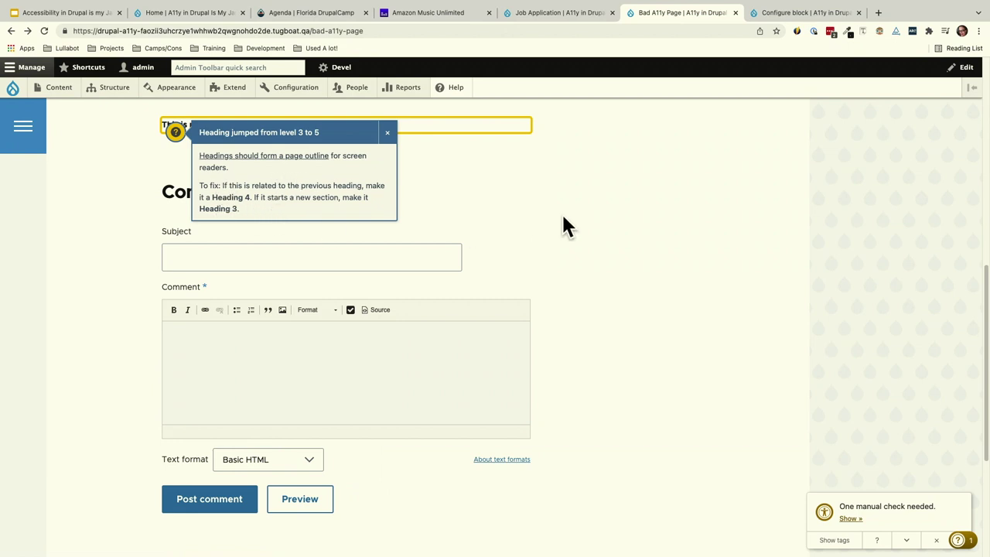
Open the Appearance section's style guide and display it for the Bartik theme.
{"action": "left_click", "coordinate": [184, 94]}
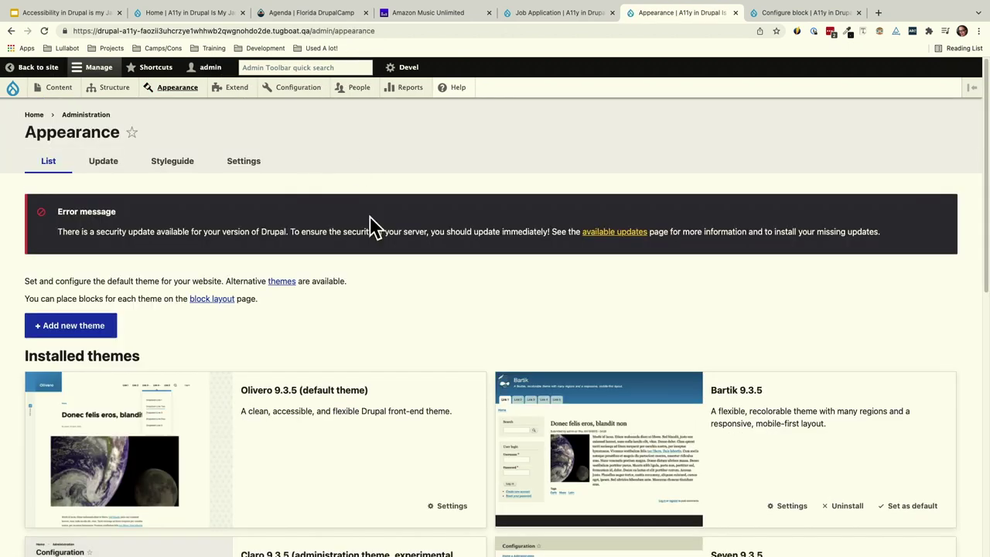
{"action": "left_click", "coordinate": [199, 164]}
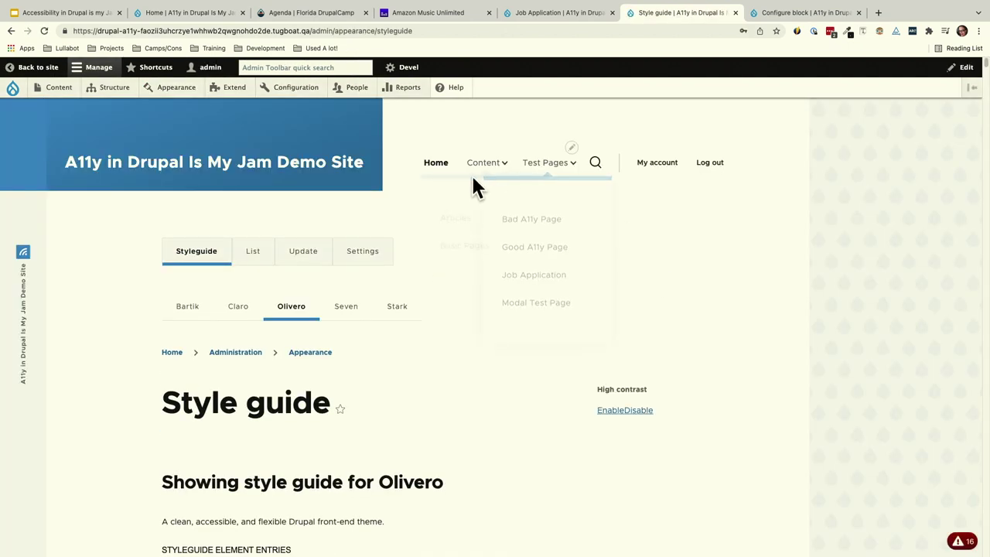
{"action": "left_click", "coordinate": [185, 310]}
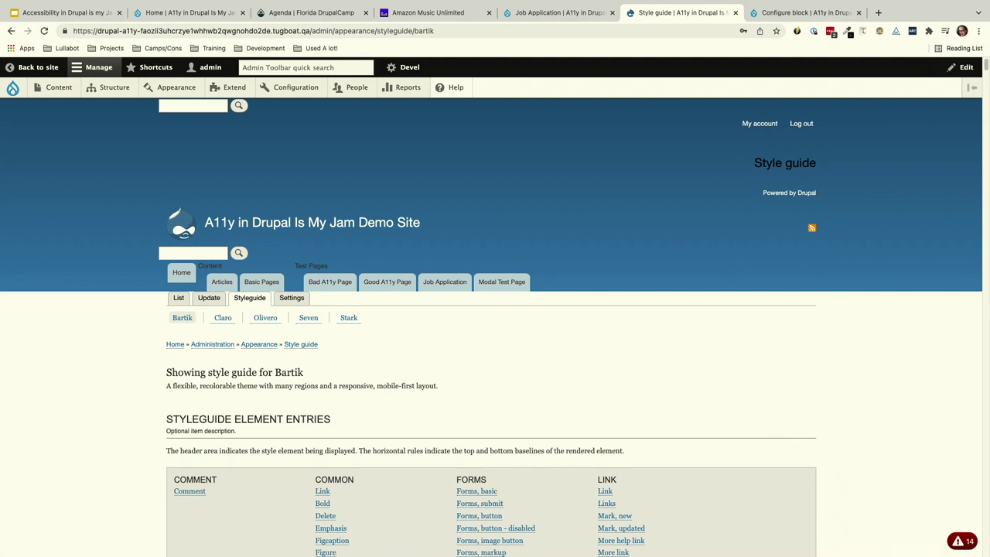
Open the accessibility checker on the Bartik style guide and go through its first few flagged issues one by one.
{"action": "left_click", "coordinate": [963, 541]}
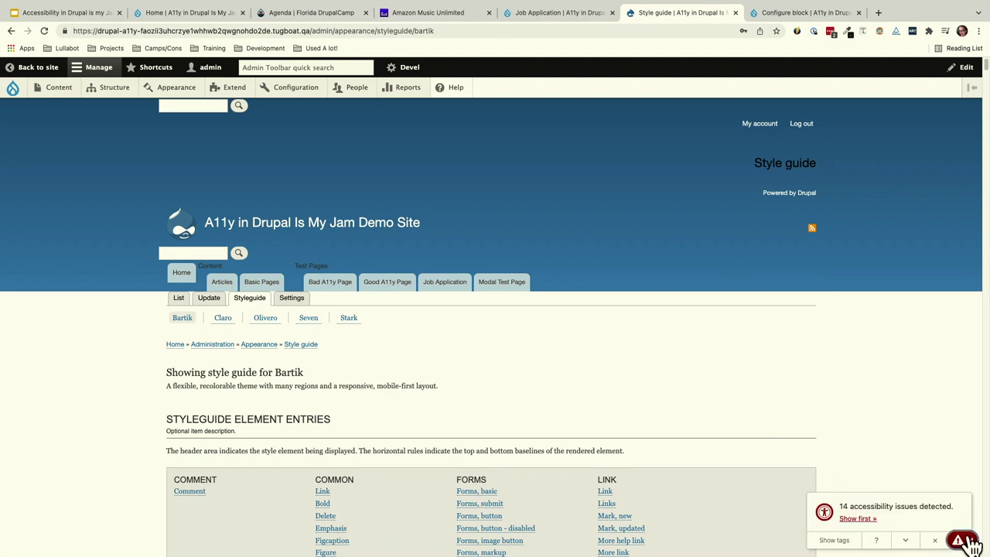
{"action": "left_click", "coordinate": [856, 519]}
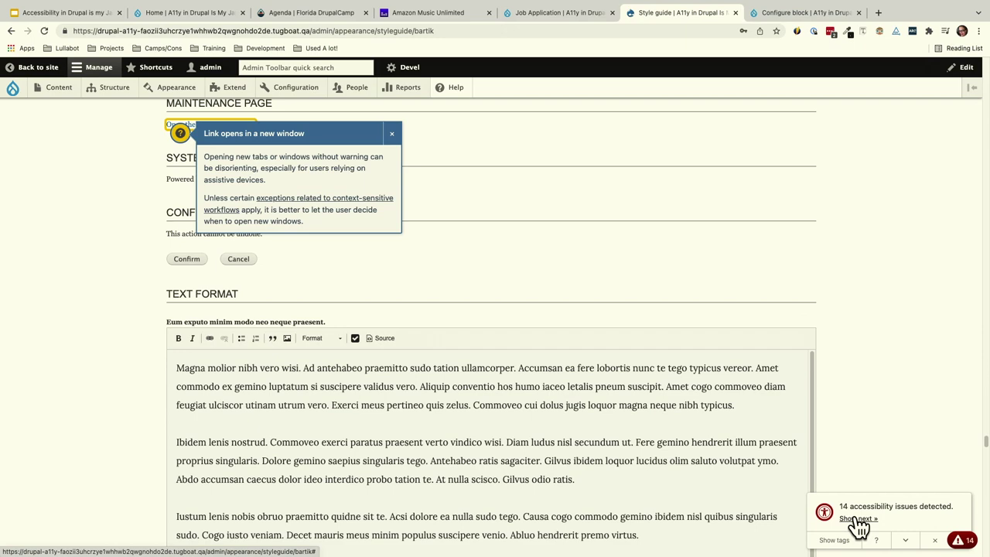
{"action": "left_click", "coordinate": [856, 519]}
{"action": "left_click", "coordinate": [856, 519]}
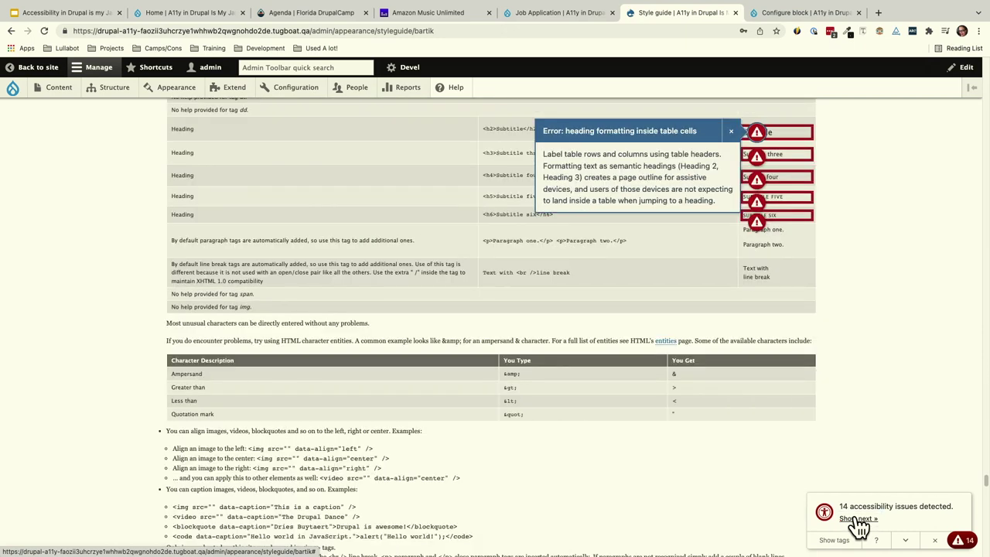
{"action": "left_click", "coordinate": [856, 520]}
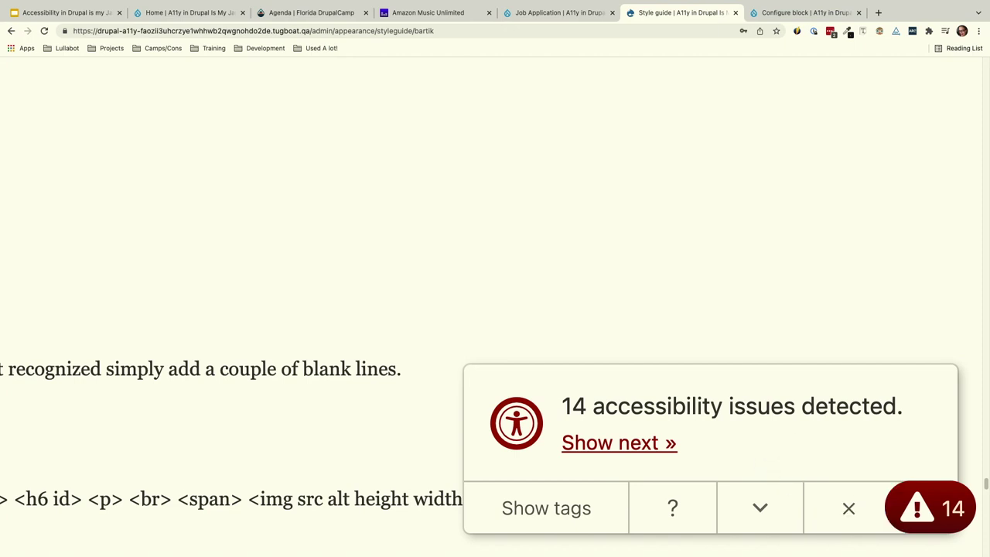
{"action": "key", "text": "ctrl+0"}
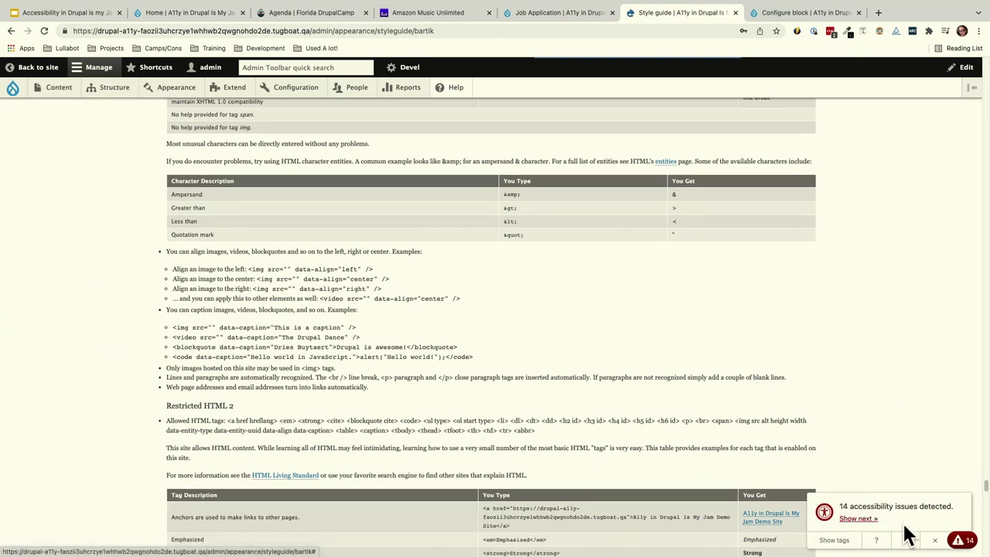
Show the checker's tags on the Bartik style guide, review the heading outline, and minimize the checker.
{"action": "left_click", "coordinate": [843, 541]}
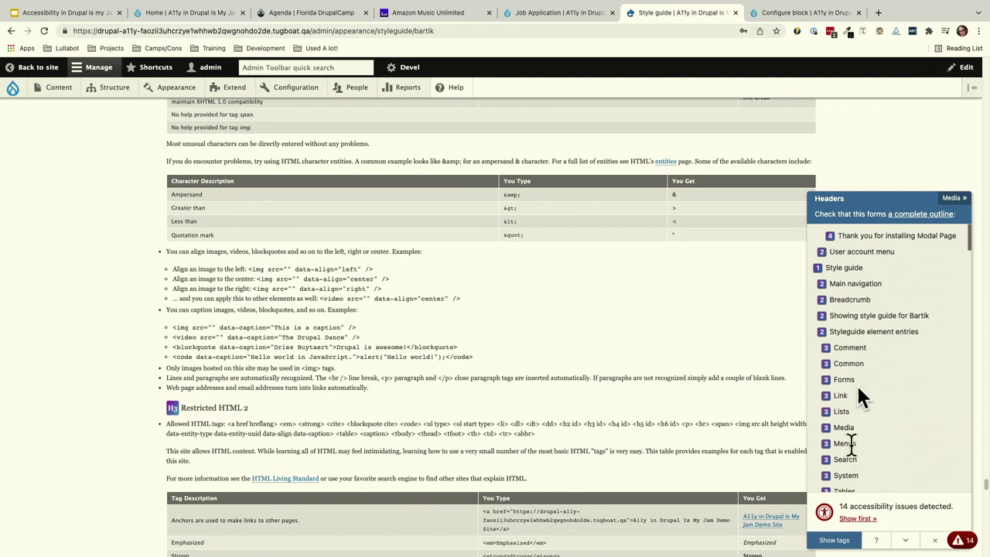
{"action": "scroll", "coordinate": [848, 450], "scroll_direction": "down", "scroll_amount": 2}
{"action": "scroll", "coordinate": [848, 448], "scroll_direction": "down", "scroll_amount": 5}
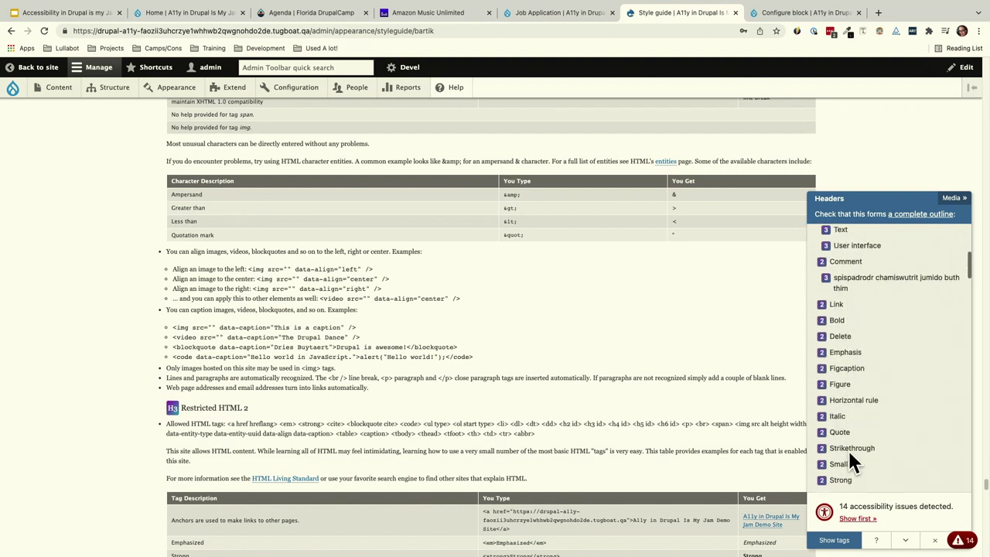
{"action": "left_click", "coordinate": [907, 541]}
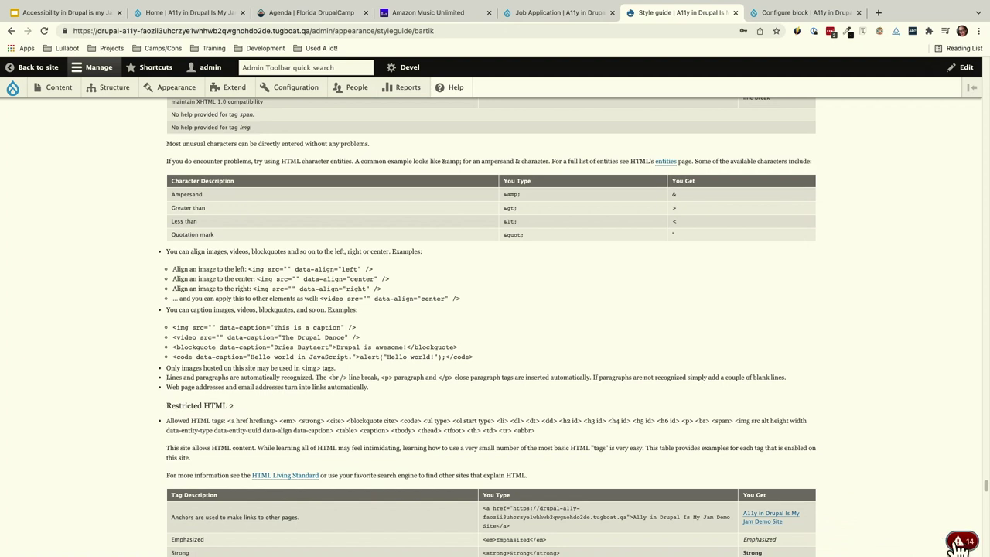
{"action": "left_click", "coordinate": [959, 543]}
{"action": "left_click", "coordinate": [959, 542]}
Return to the site's home page and demonstrate High contrast mode by enabling and disabling it.
{"action": "mouse_move", "coordinate": [24, 85]}
{"action": "left_click", "coordinate": [35, 68]}
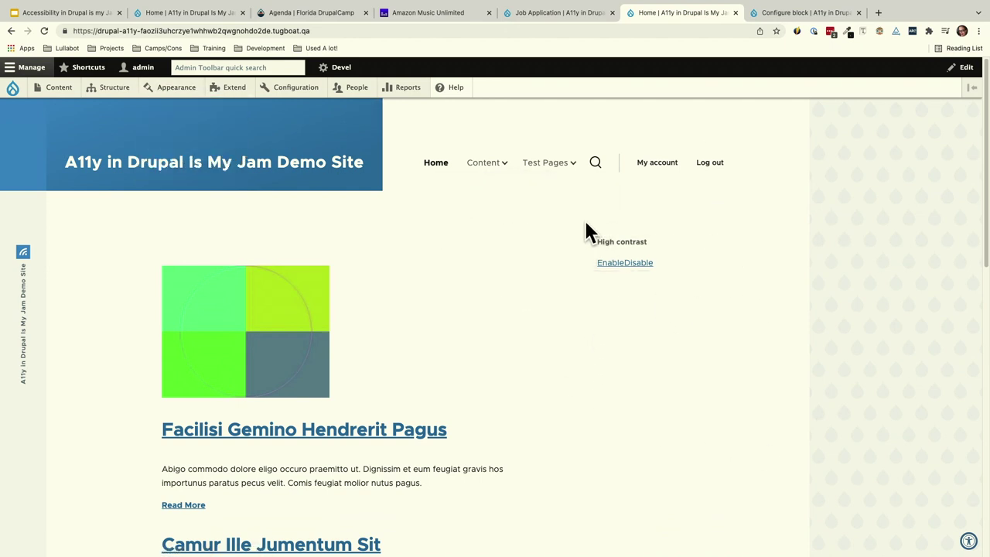
{"action": "left_click", "coordinate": [601, 264]}
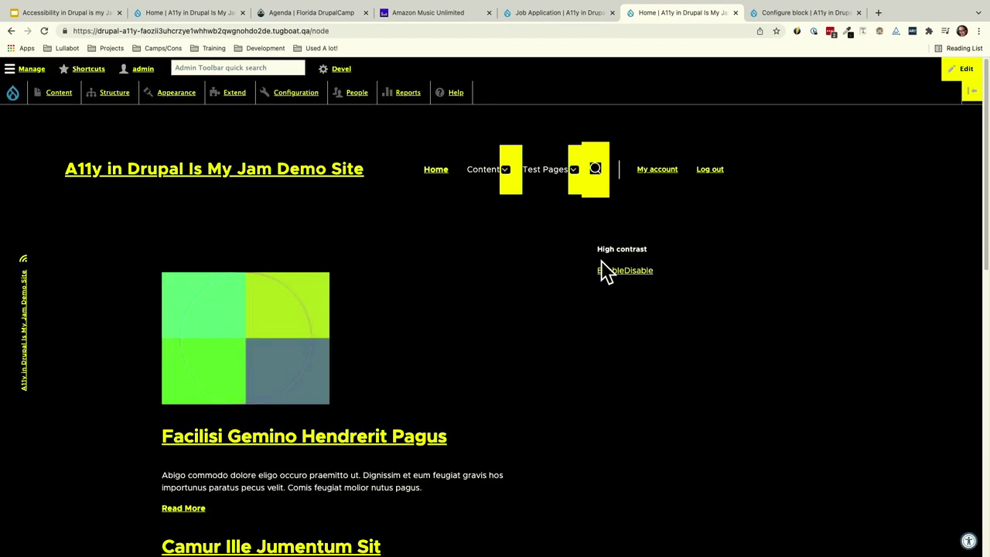
{"action": "left_click", "coordinate": [644, 275]}
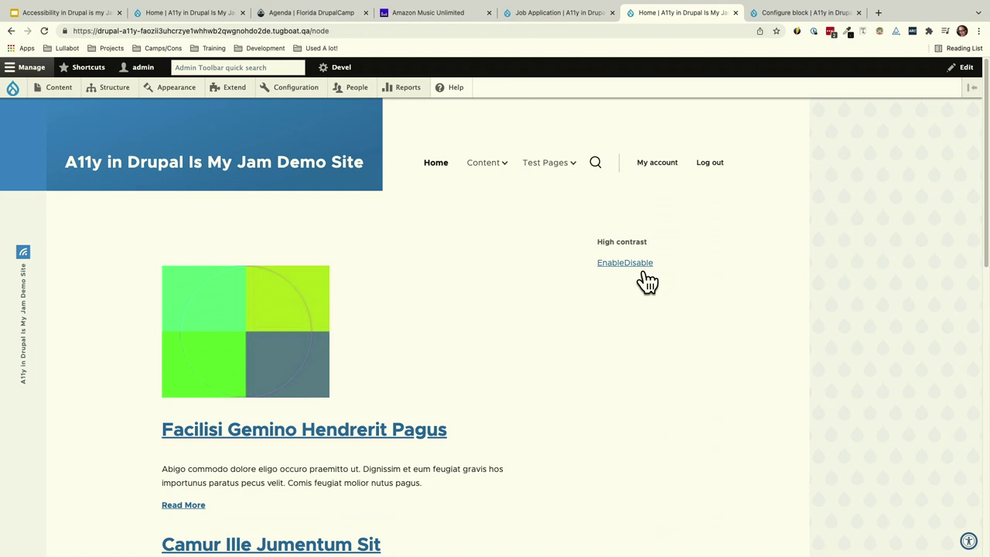
{"action": "left_click", "coordinate": [607, 264]}
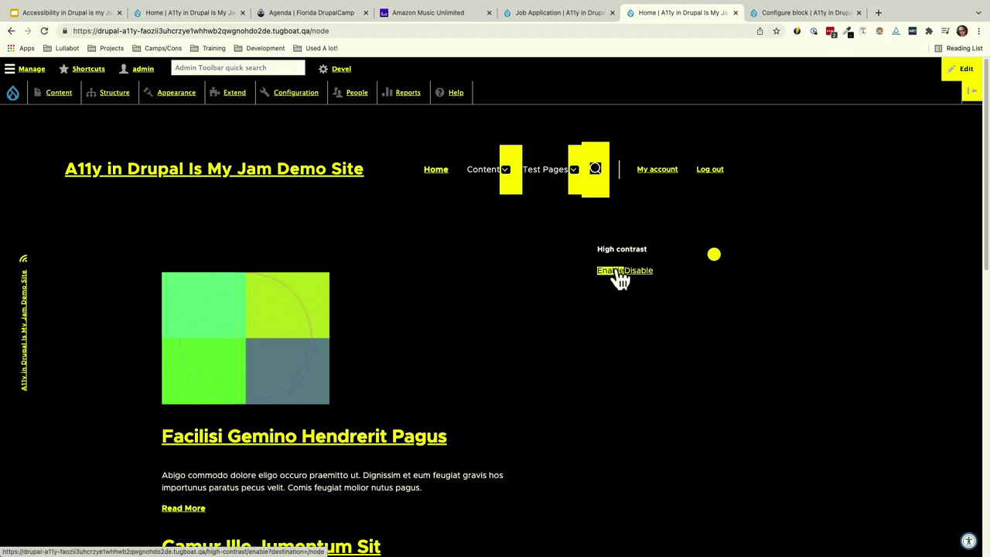
{"action": "left_click", "coordinate": [611, 272]}
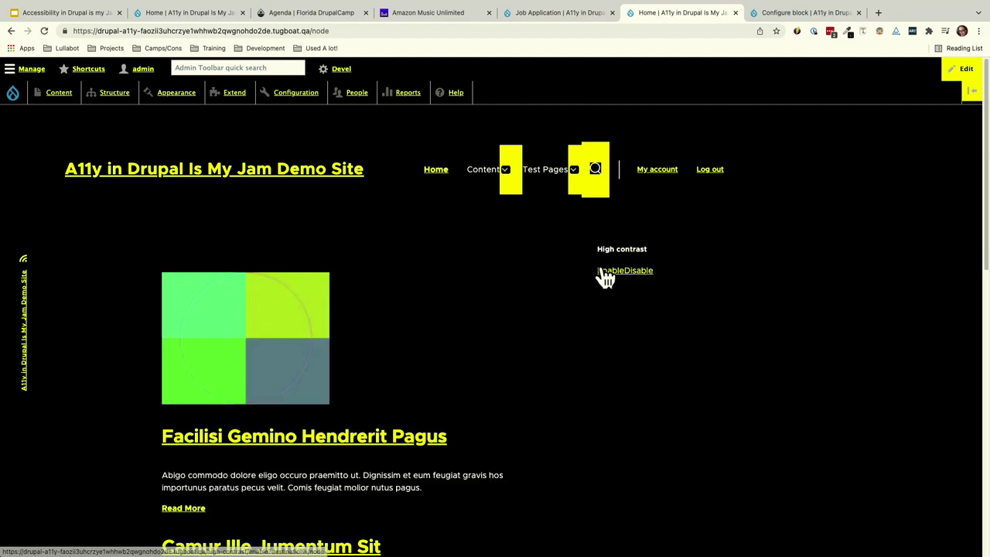
{"action": "left_click", "coordinate": [639, 272]}
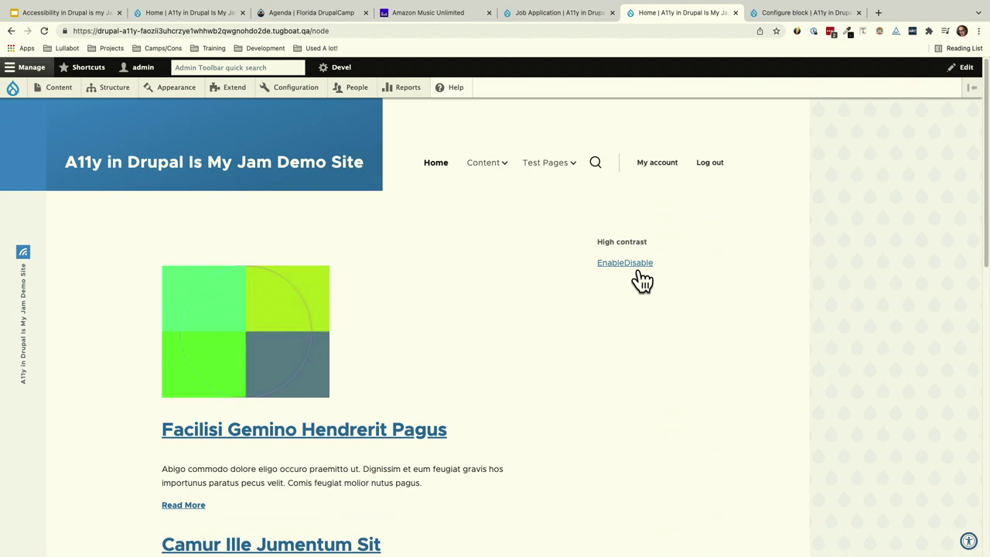
Open the form for creating a new Article and place the cursor in its Body editor.
{"action": "mouse_move", "coordinate": [165, 5]}
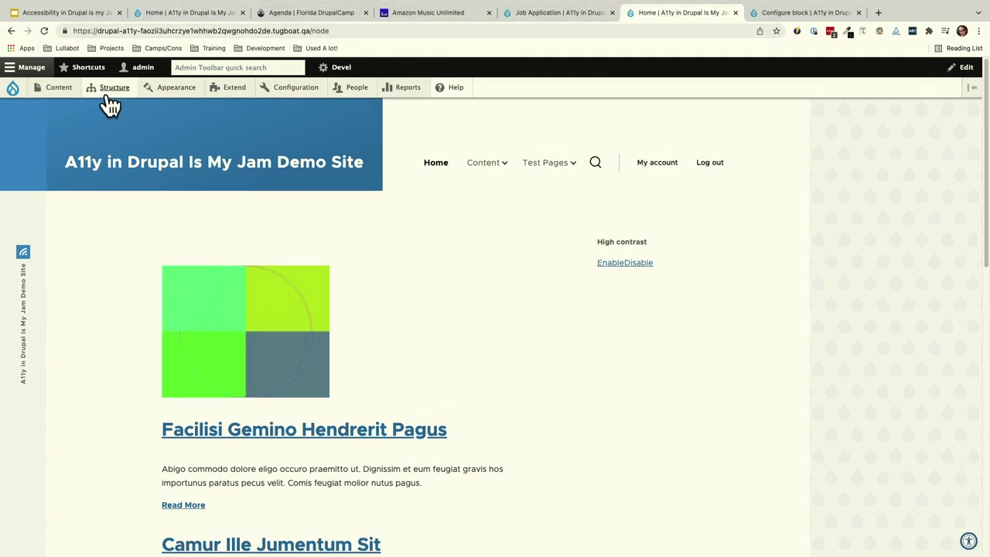
{"action": "mouse_move", "coordinate": [105, 102]}
{"action": "mouse_move", "coordinate": [67, 104]}
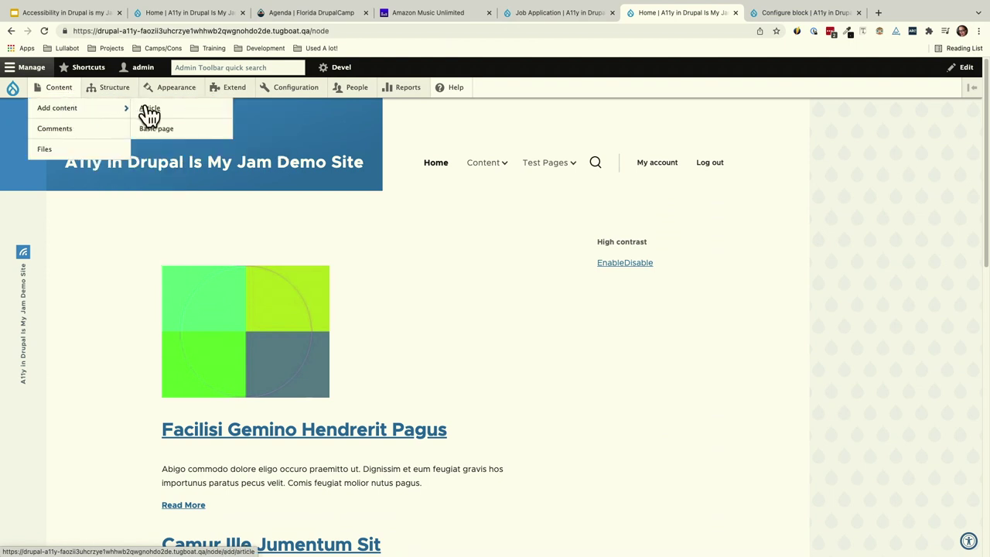
{"action": "left_click", "coordinate": [149, 110]}
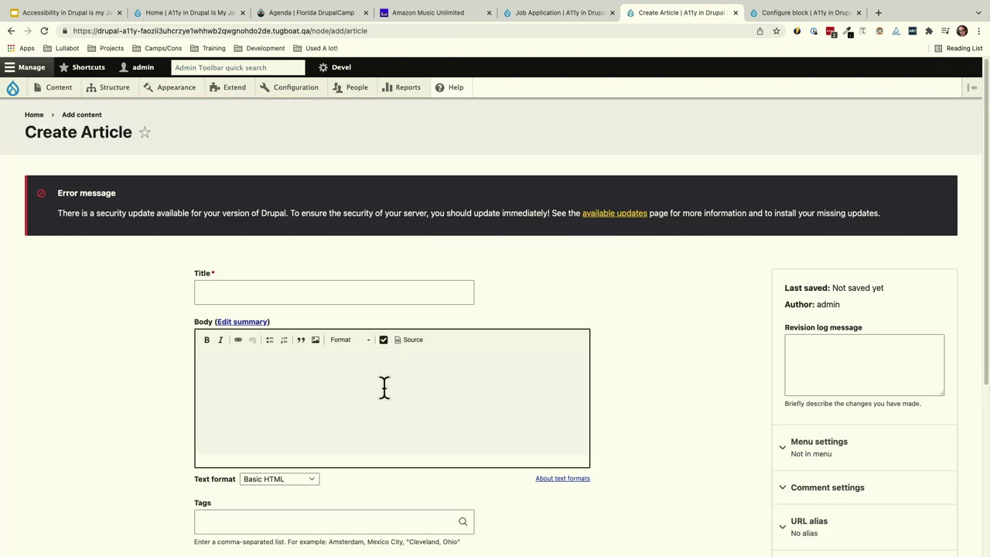
{"action": "left_click", "coordinate": [384, 388]}
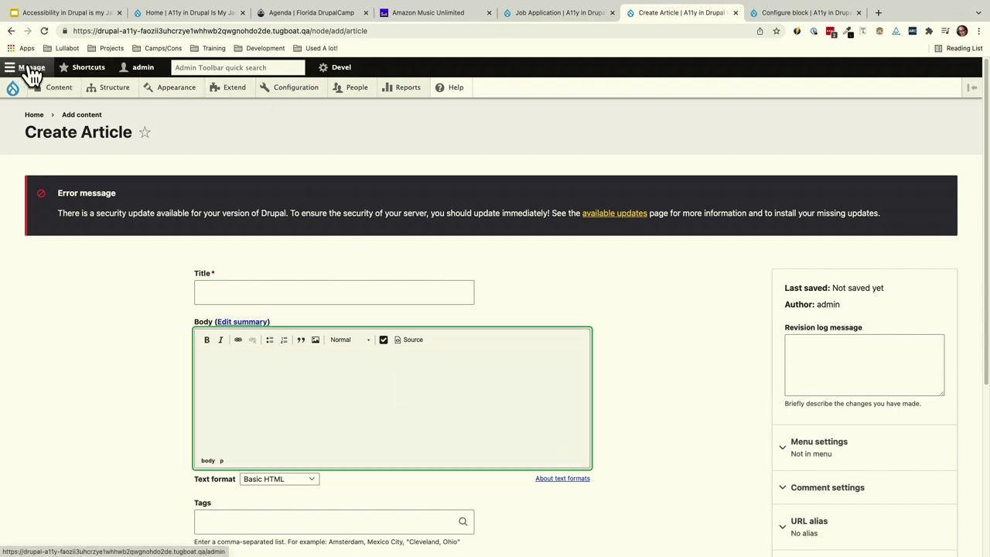
Switch to the browser tab with the Job Application form and open the Good A11y Page test page there.
{"action": "left_click", "coordinate": [562, 15]}
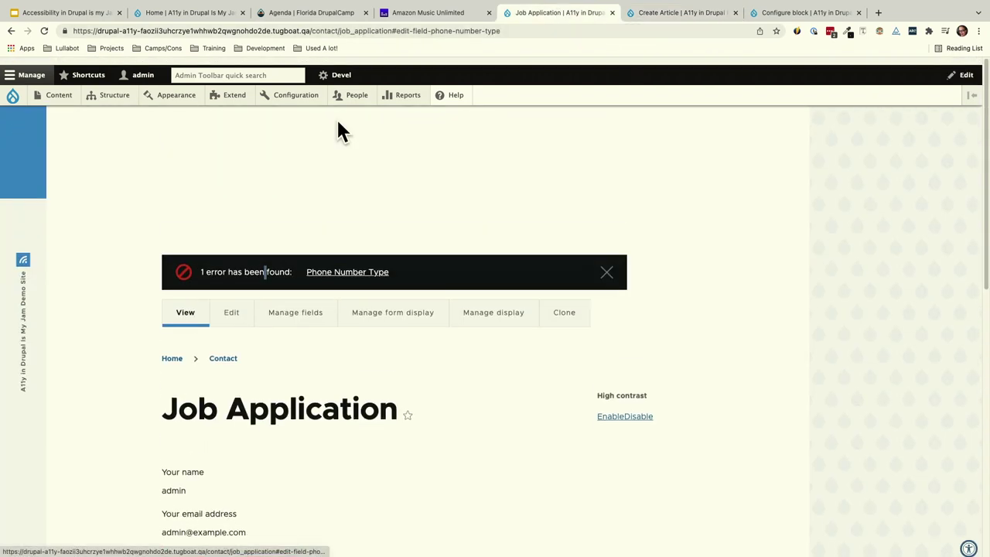
{"action": "mouse_move", "coordinate": [541, 159]}
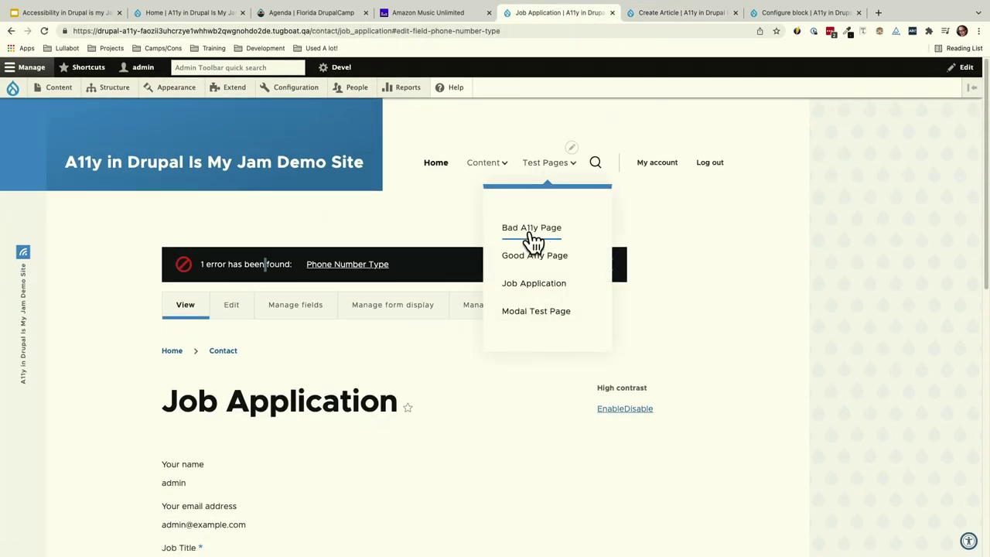
{"action": "left_click", "coordinate": [531, 259]}
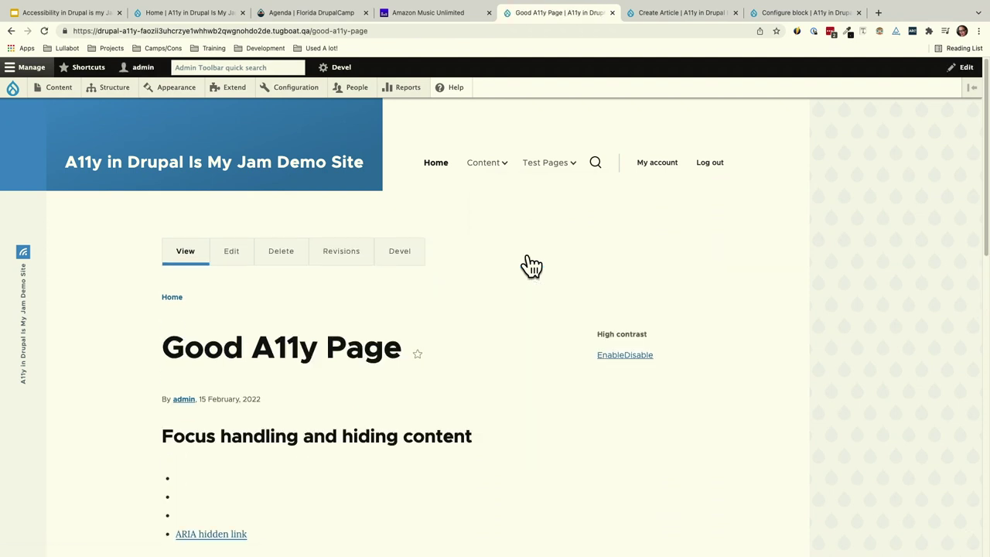
Examine the two abbreviated address links under the Abbreviations heading of the Good A11y Page.
{"action": "scroll", "coordinate": [531, 265], "scroll_direction": "down", "scroll_amount": 5}
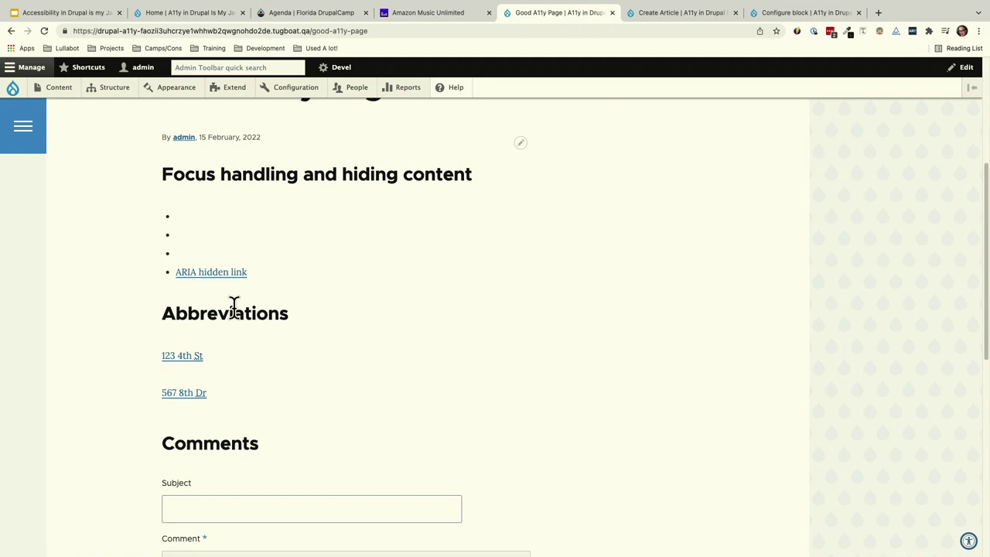
{"action": "left_click_drag", "start_coordinate": [225, 356], "coordinate": [209, 369]}
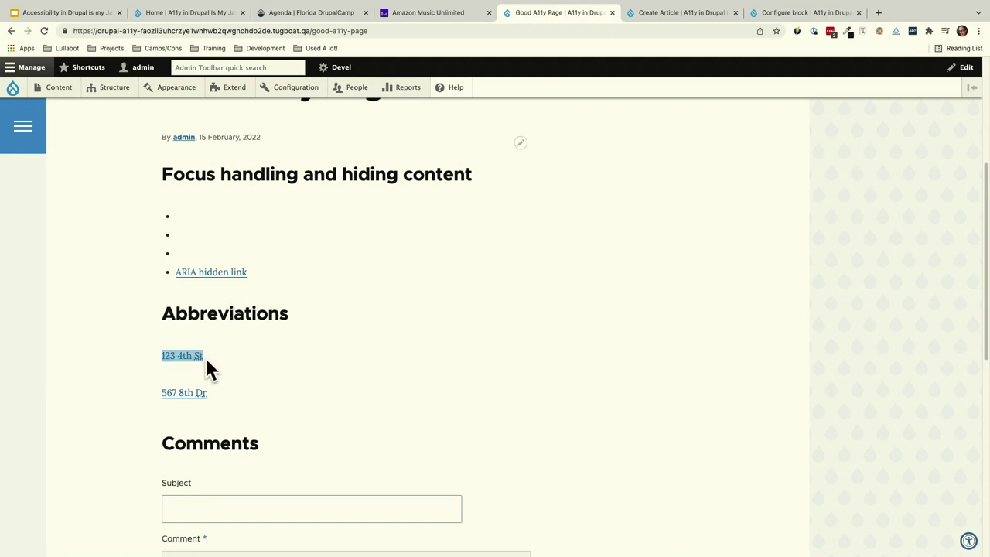
{"action": "left_click", "coordinate": [230, 393]}
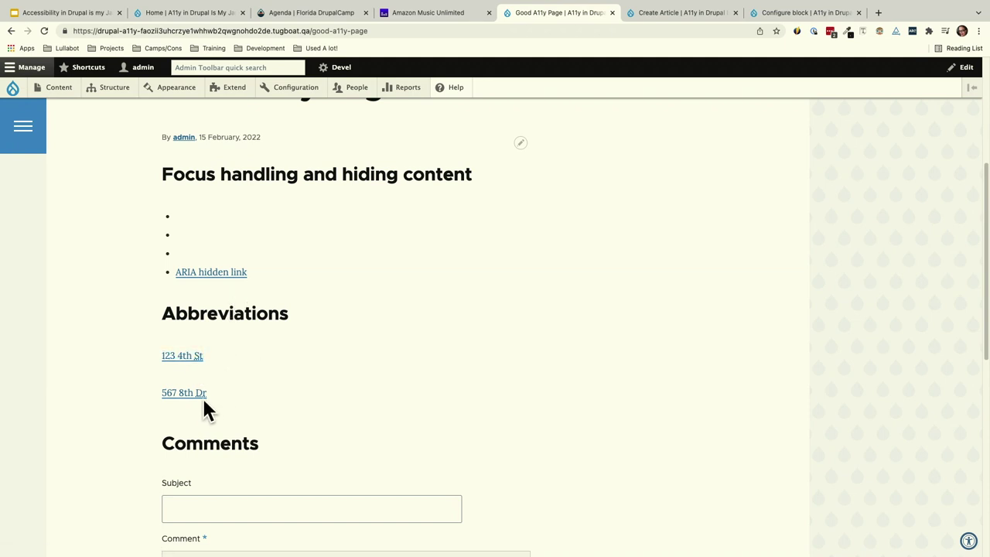
{"action": "left_click_drag", "start_coordinate": [216, 352], "coordinate": [197, 361]}
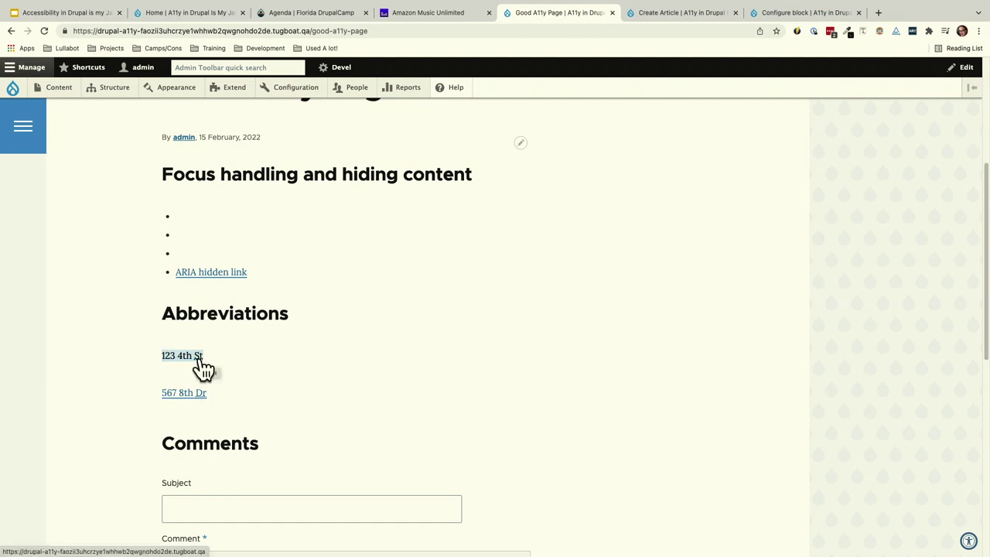
{"action": "left_click_drag", "start_coordinate": [208, 411], "coordinate": [208, 395]}
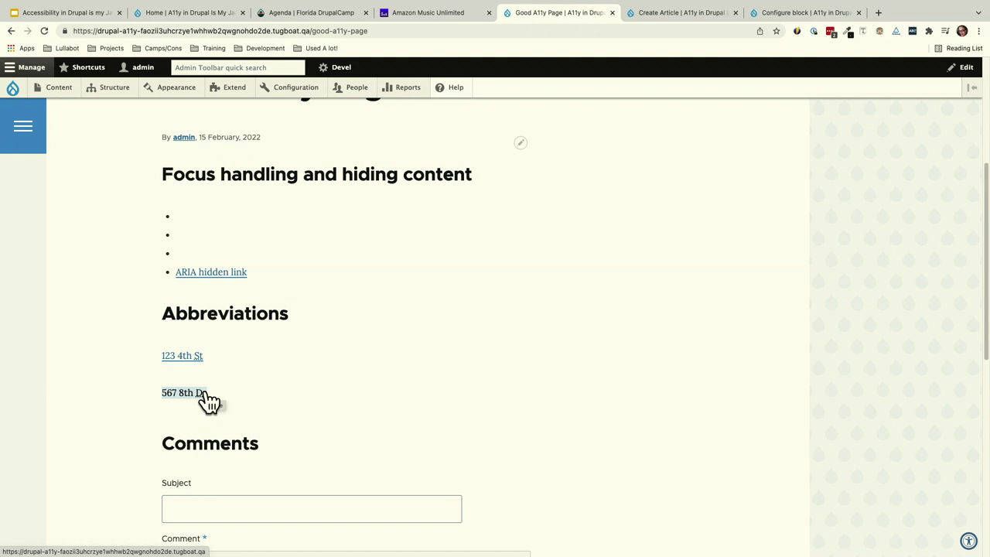
{"action": "mouse_move", "coordinate": [214, 357]}
{"action": "left_mouse_down"}
{"action": "mouse_move", "coordinate": [188, 366]}
{"action": "mouse_move", "coordinate": [198, 367]}
{"action": "left_mouse_up"}
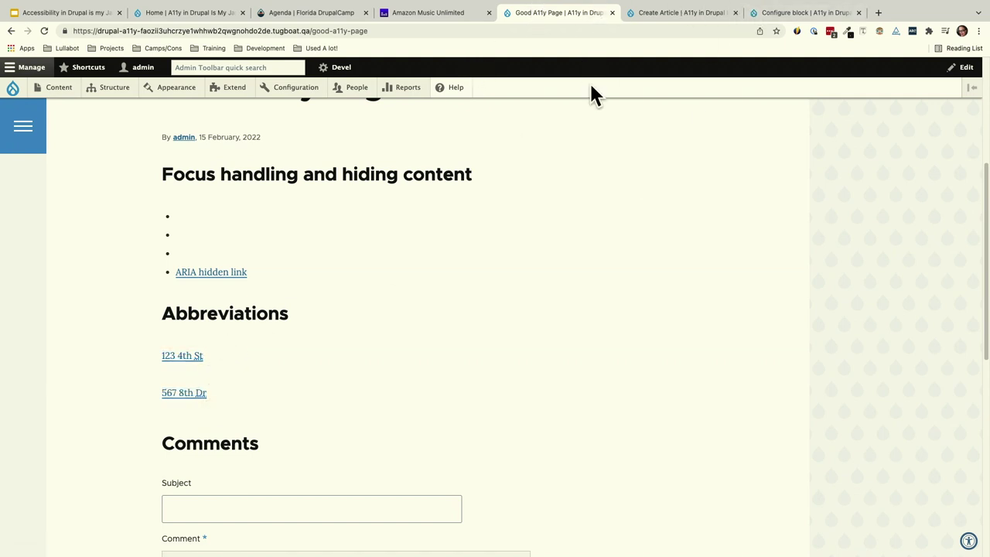
Turn on the macOS screen reader for the Good A11y Page and start moving through the page content.
{"action": "mouse_move", "coordinate": [689, 8]}
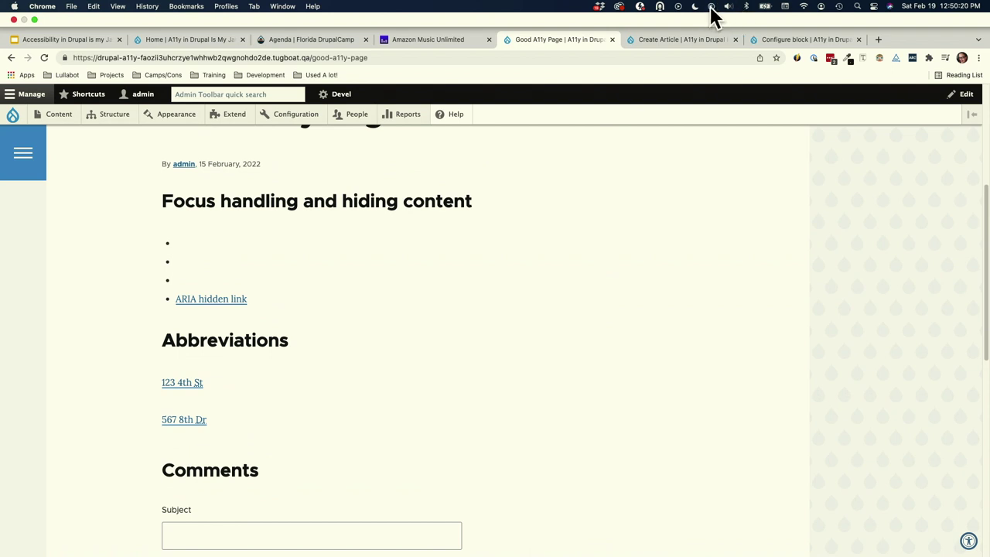
{"action": "left_click", "coordinate": [711, 7]}
{"action": "left_click", "coordinate": [734, 55]}
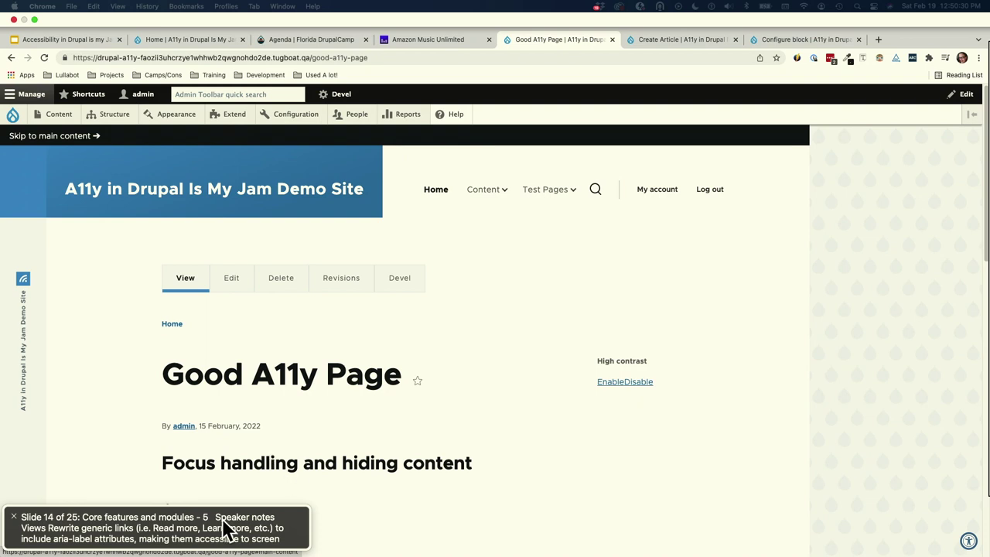
{"action": "scroll", "coordinate": [203, 475], "scroll_direction": "down", "scroll_amount": 5}
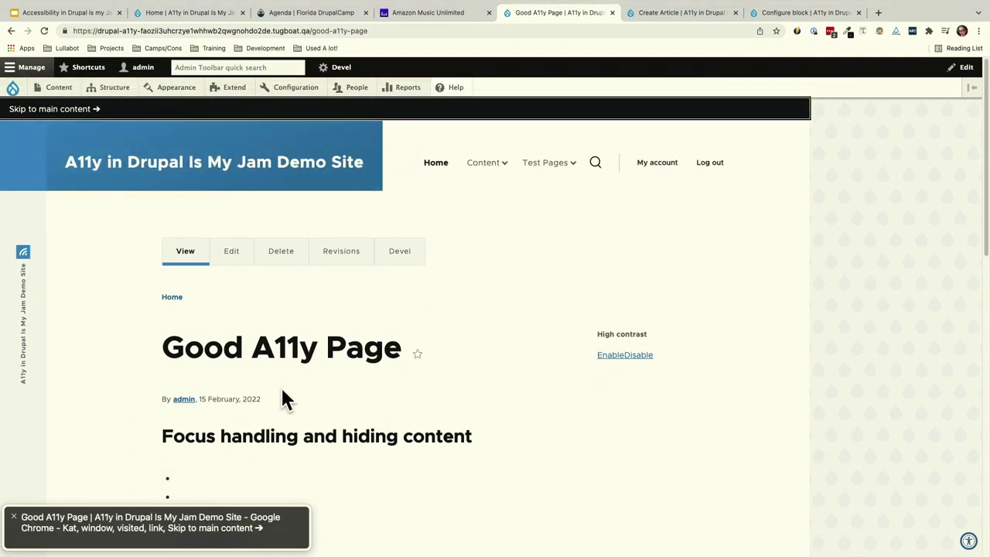
Move the screen reader focus through the page to both address links under Abbreviations, and turn the screen reader off.
{"action": "key", "text": "Tab"}
{"action": "key", "text": "Tab"}
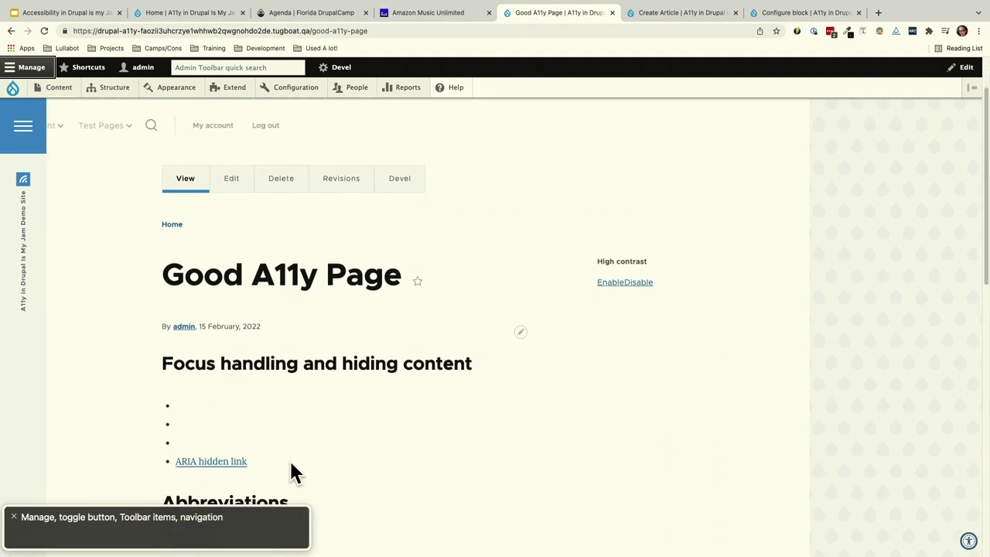
{"action": "key", "text": "Tab"}
{"action": "key", "text": "Tab"}
{"action": "key", "text": "Tab"}
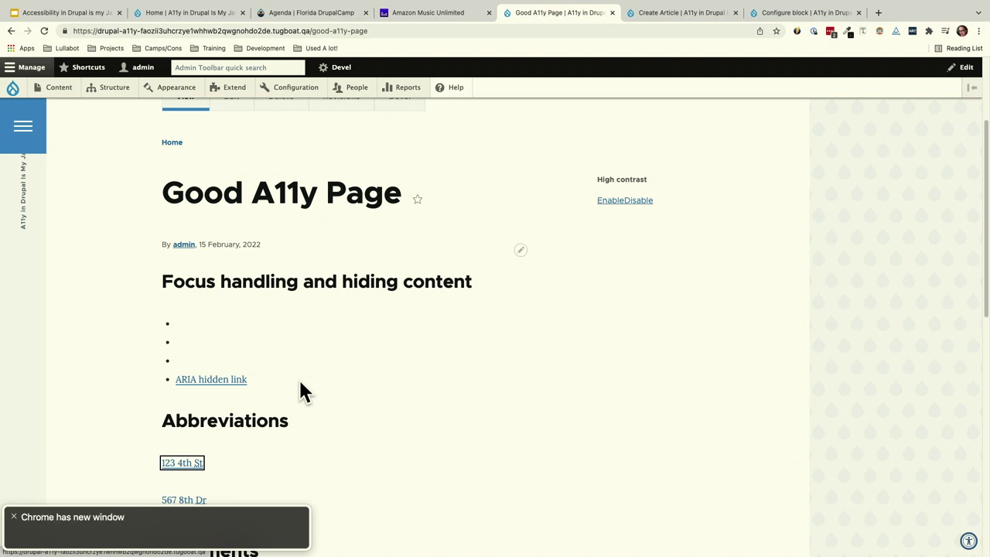
{"action": "key", "text": "Tab"}
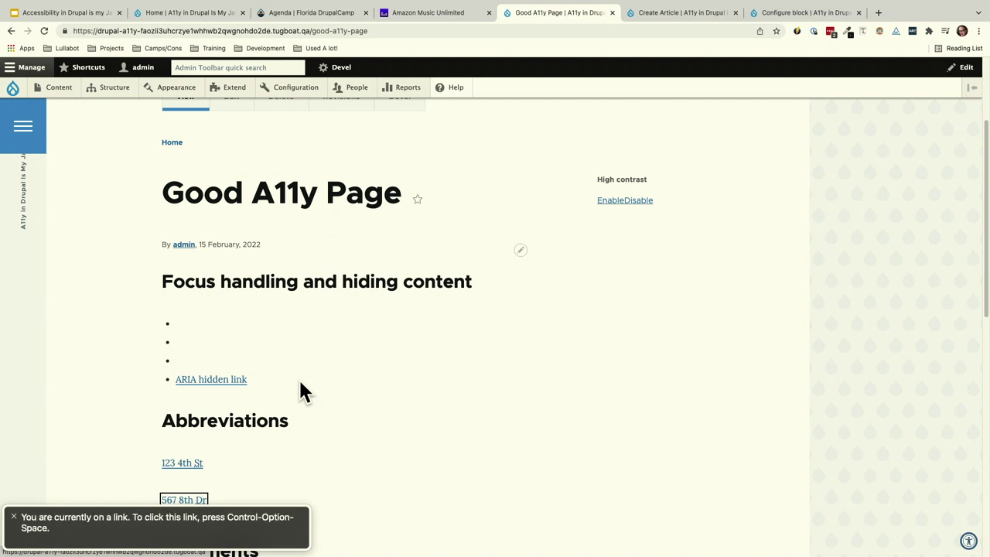
{"action": "left_click", "coordinate": [13, 516]}
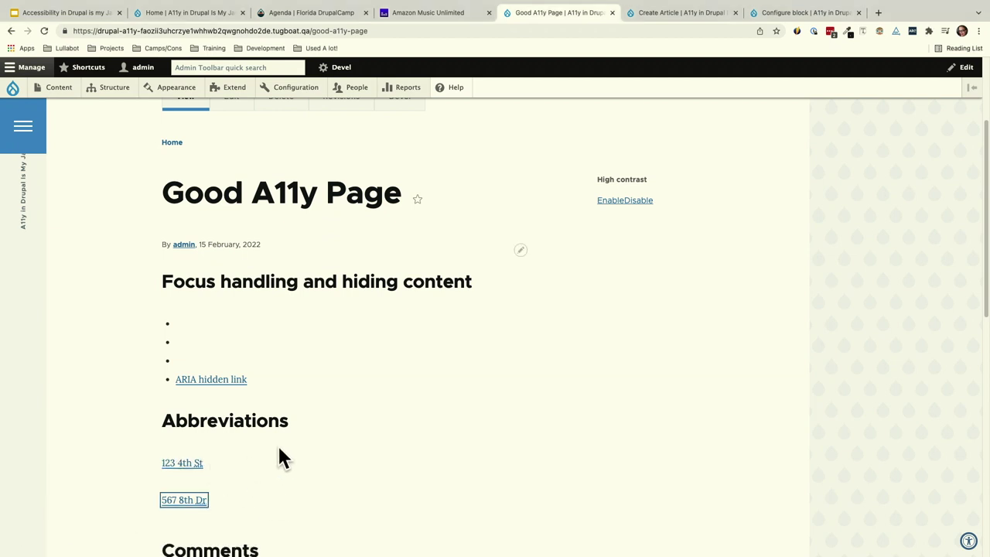
Open the Good A11y Page for editing and bring its Body content into view.
{"action": "scroll", "coordinate": [280, 153], "scroll_direction": "up", "scroll_amount": 2}
{"action": "scroll", "coordinate": [280, 153], "scroll_direction": "up", "scroll_amount": 2}
{"action": "left_click", "coordinate": [242, 253]}
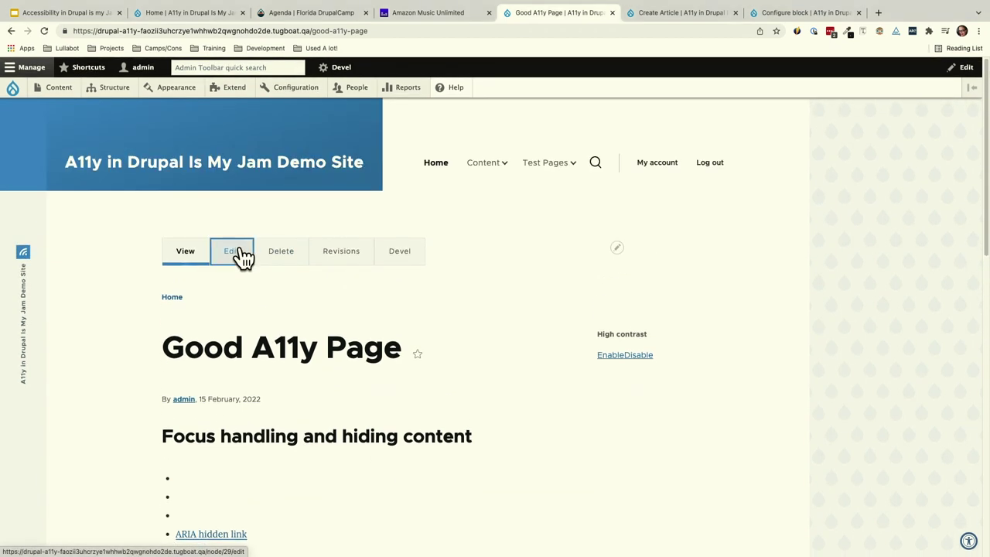
{"action": "scroll", "coordinate": [321, 475], "scroll_direction": "down", "scroll_amount": 3}
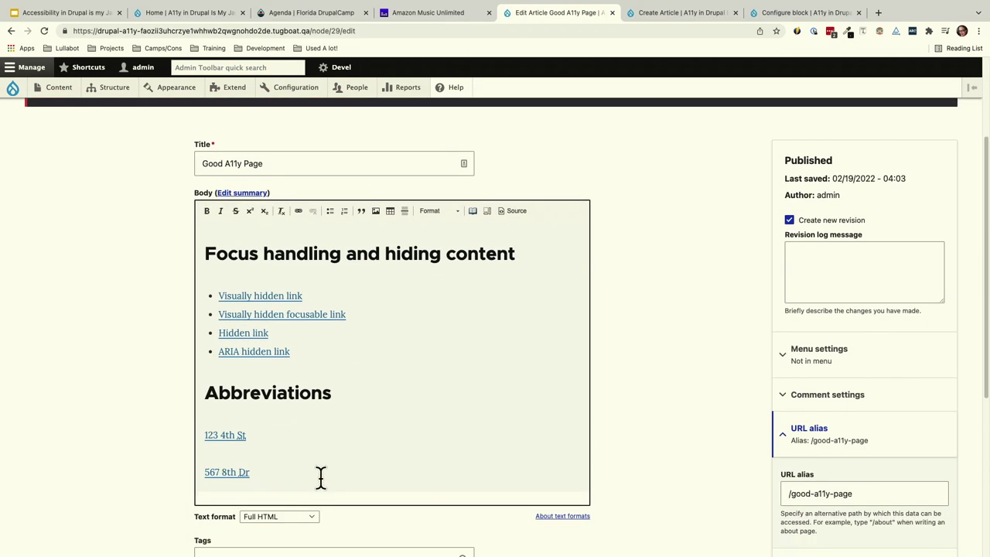
Open the abbreviation settings for "St" in the first address link, review its abbreviation and explanation, and close the dialog.
{"action": "left_click", "coordinate": [258, 434]}
{"action": "double_click", "coordinate": [240, 435]}
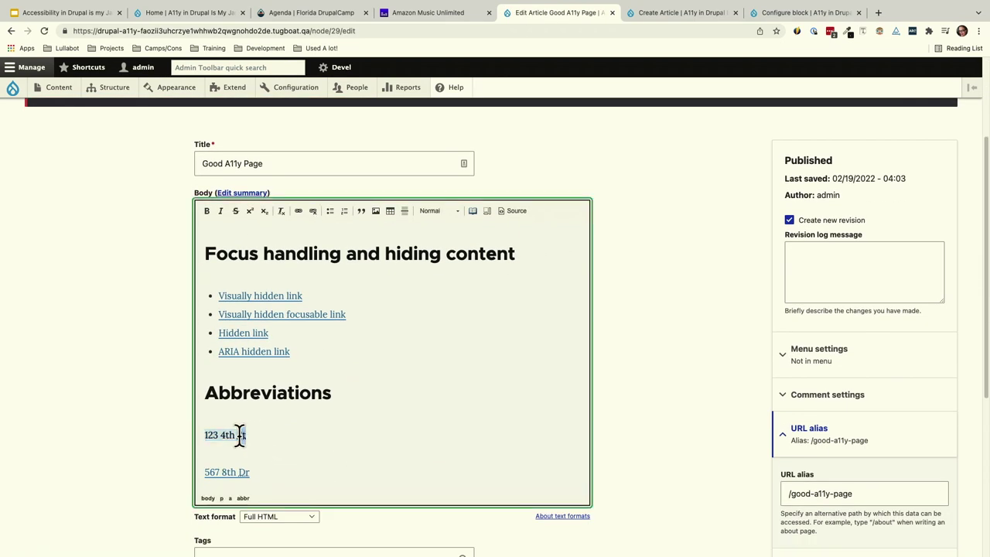
{"action": "left_click", "coordinate": [472, 211]}
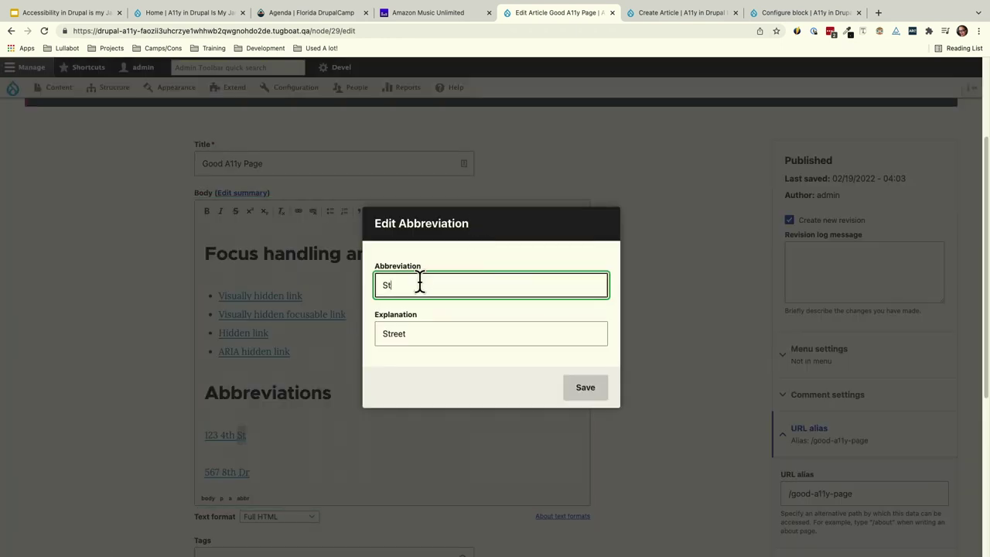
{"action": "left_click", "coordinate": [431, 333]}
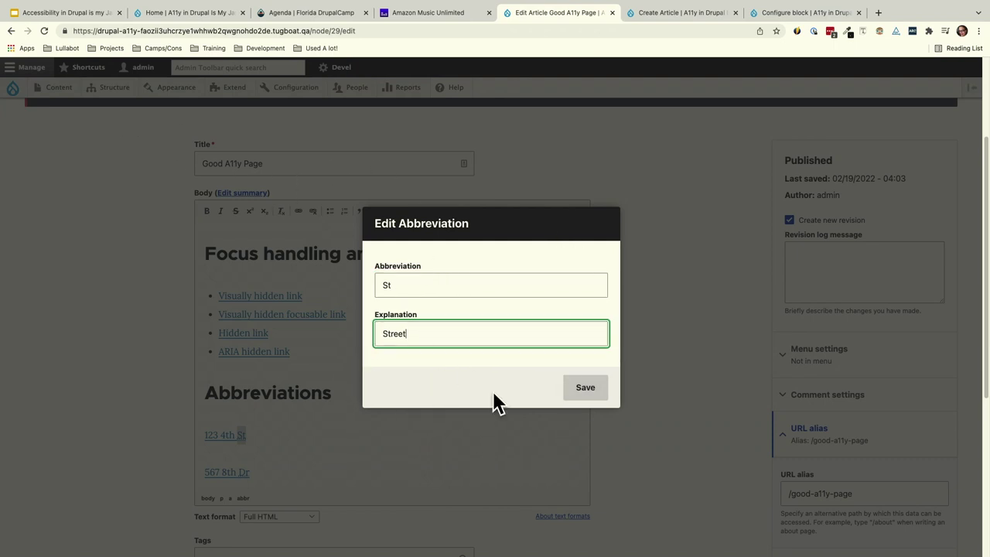
{"action": "left_click", "coordinate": [582, 405]}
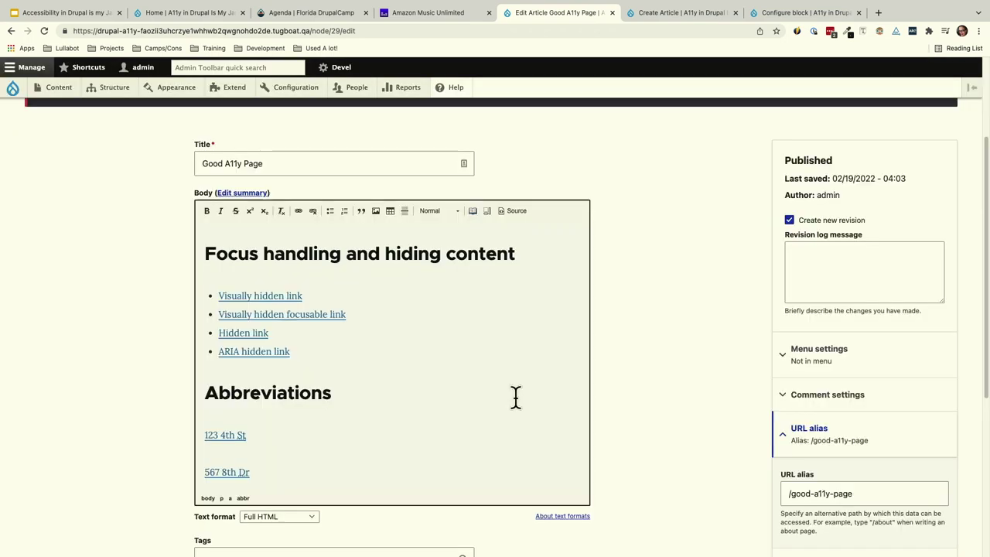
Show the Body's HTML source, enlarge the page, and highlight the abbr markup in the first address link.
{"action": "left_click", "coordinate": [526, 213]}
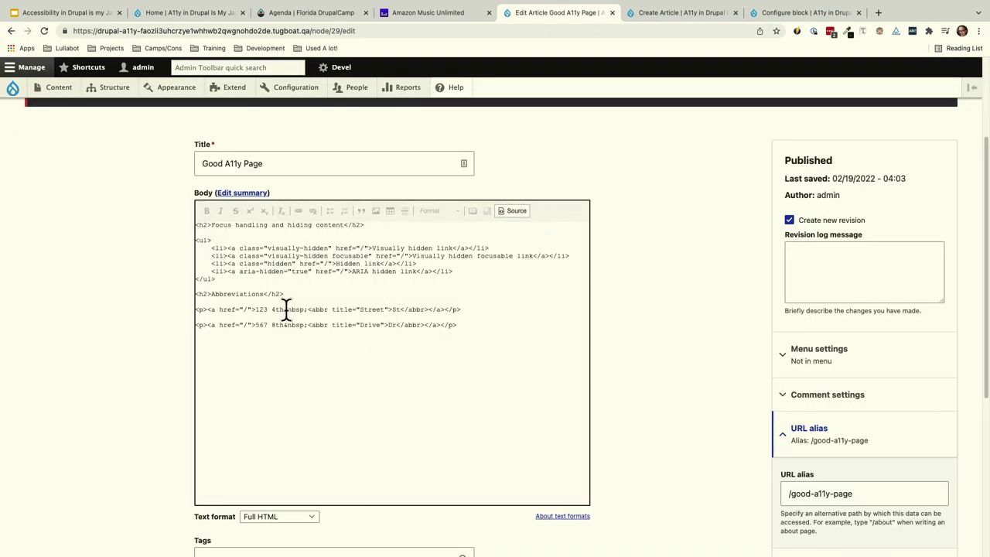
{"action": "left_click", "coordinate": [262, 310]}
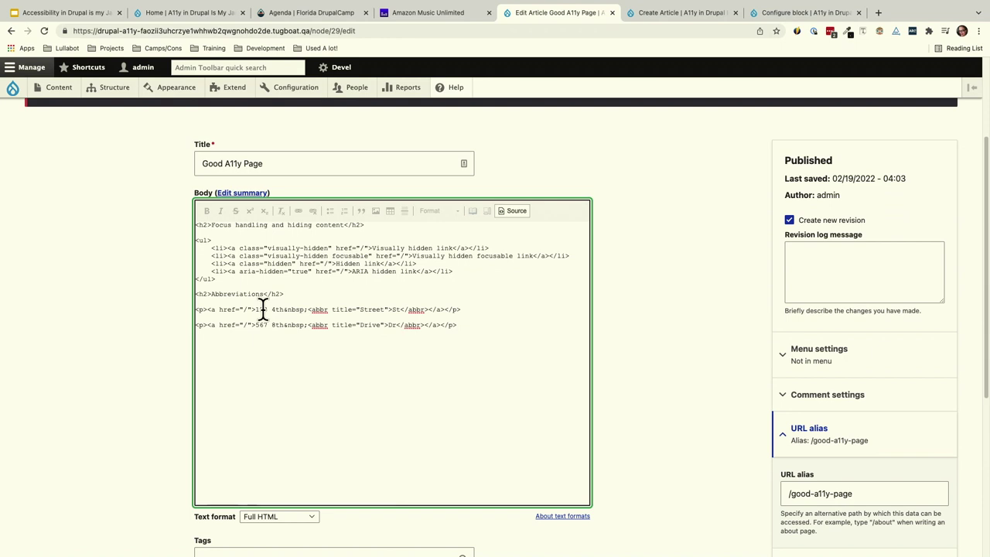
{"action": "key", "text": "super+equal"}
{"action": "key", "text": "super+equal"}
{"action": "key", "text": "super+equal"}
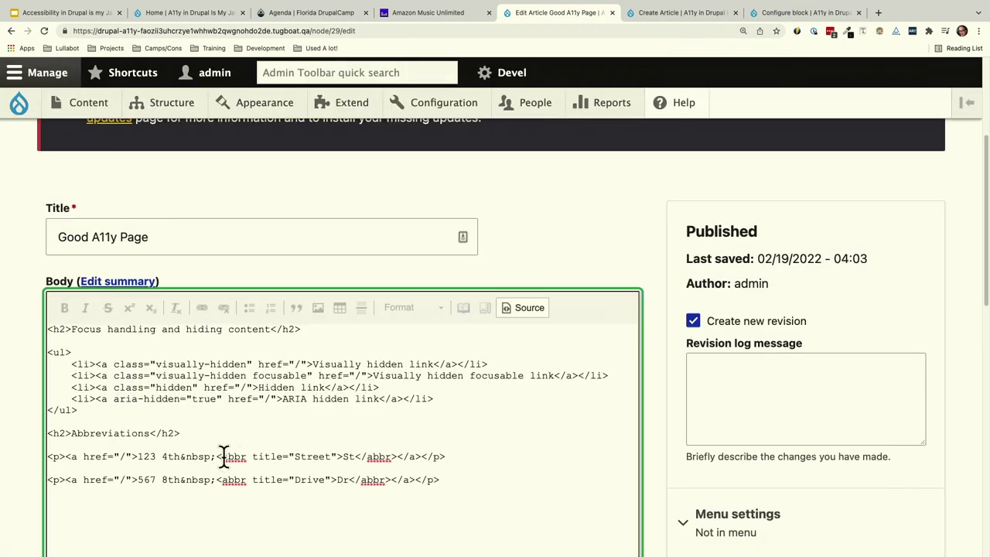
{"action": "left_click_drag", "start_coordinate": [217, 456], "coordinate": [452, 456]}
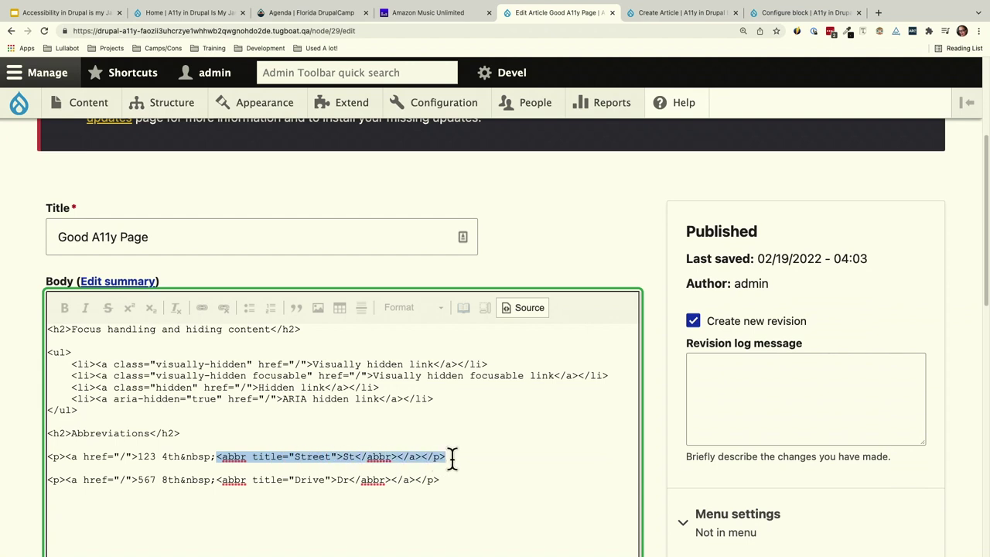
{"action": "left_click", "coordinate": [452, 457]}
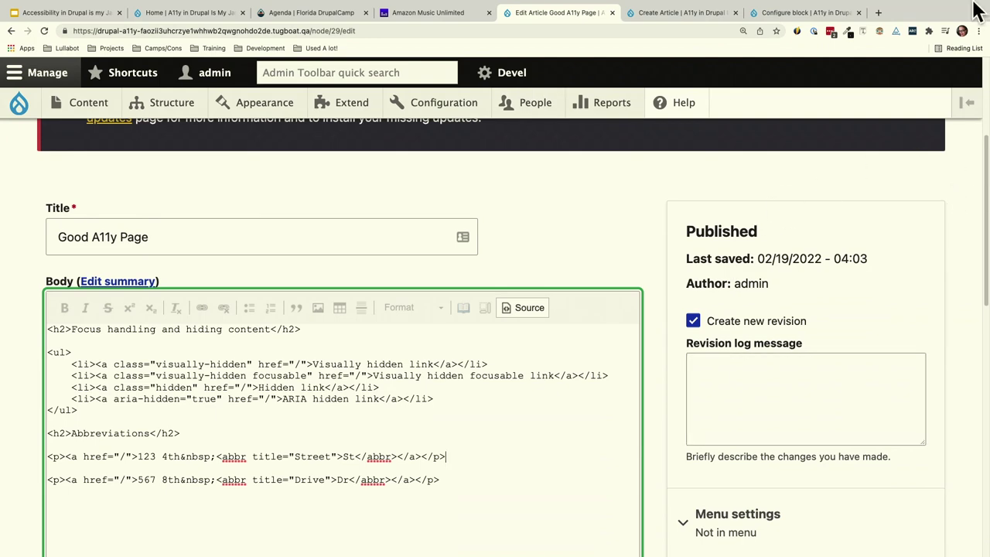
Switch to the Google Slides presentation and advance through both Resources slides to the closing Thanks! slide.
{"action": "mouse_move", "coordinate": [202, 6]}
{"action": "left_click", "coordinate": [91, 39]}
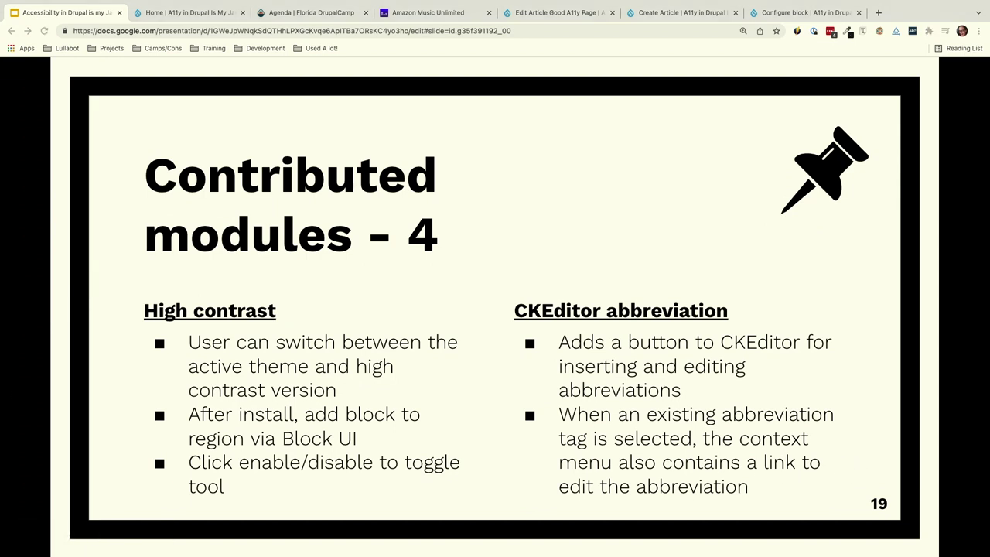
{"action": "key", "text": "Right"}
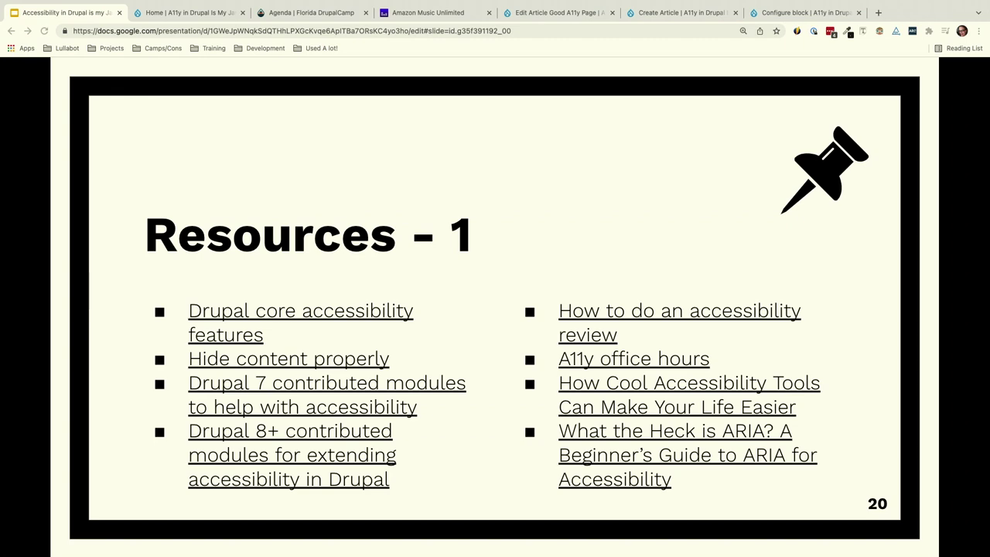
{"action": "key", "text": "Right"}
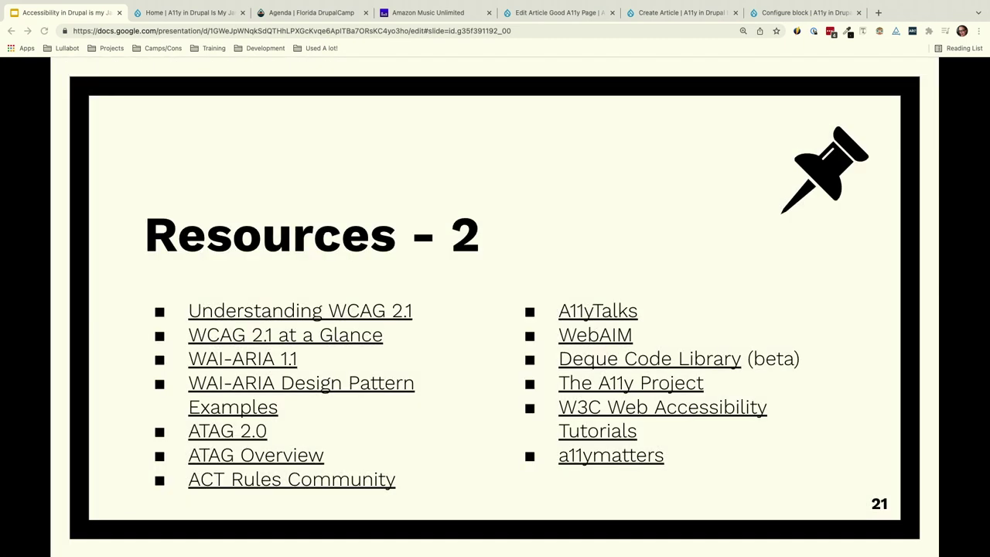
{"action": "key", "text": "Right"}
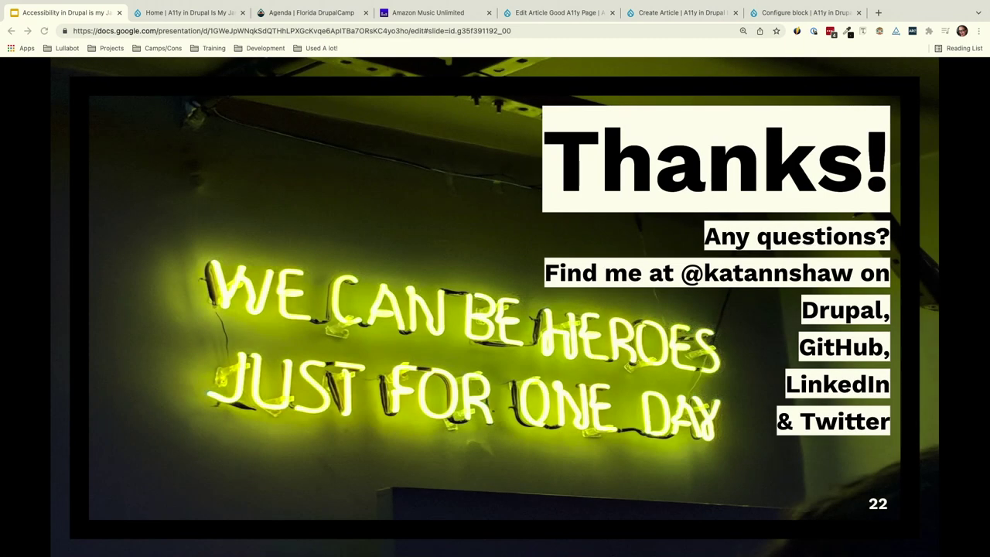